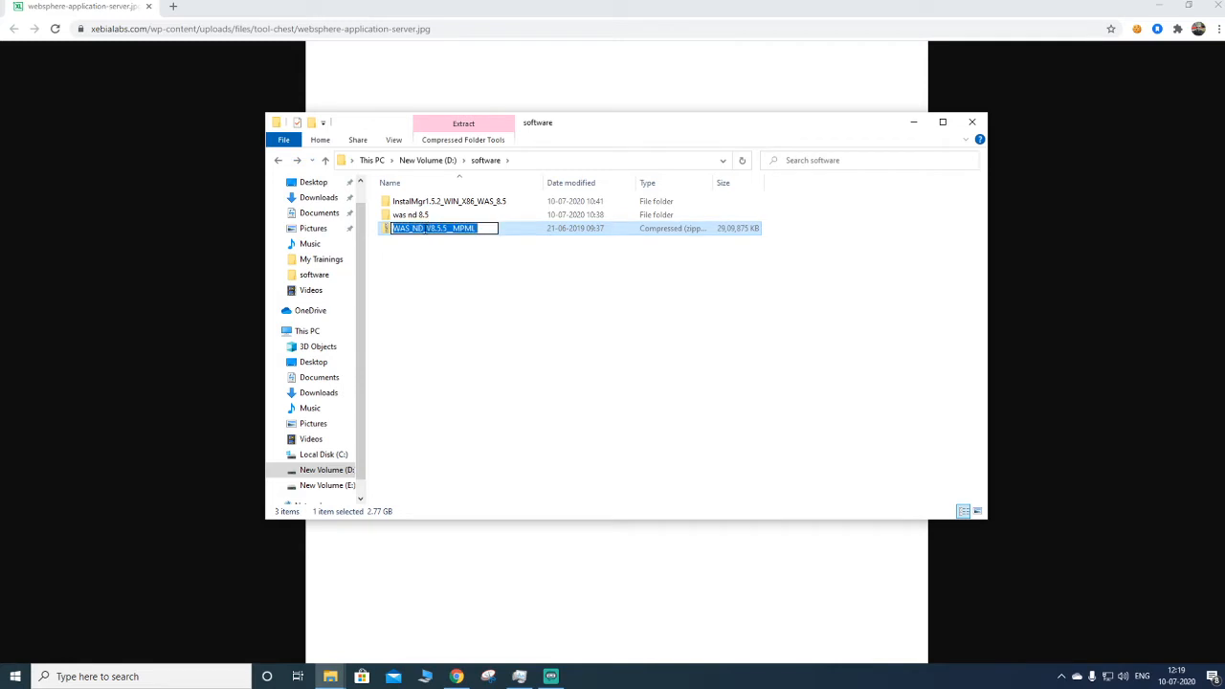
- Inspect the contents of the WAS_ND_V8.5.5_MPML archive and the was nd 8.5 folder in the software directory
{"action": "left_click", "coordinate": [424, 258]}
{"action": "double_click", "coordinate": [388, 229]}
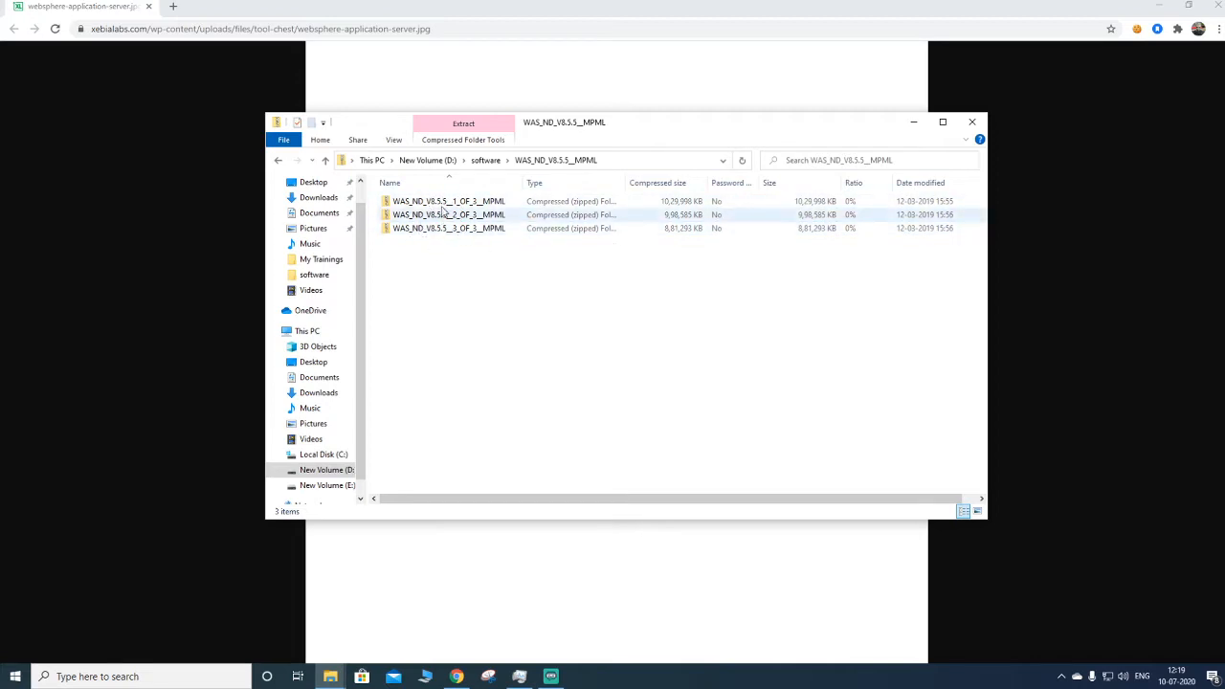
{"action": "left_click", "coordinate": [279, 161]}
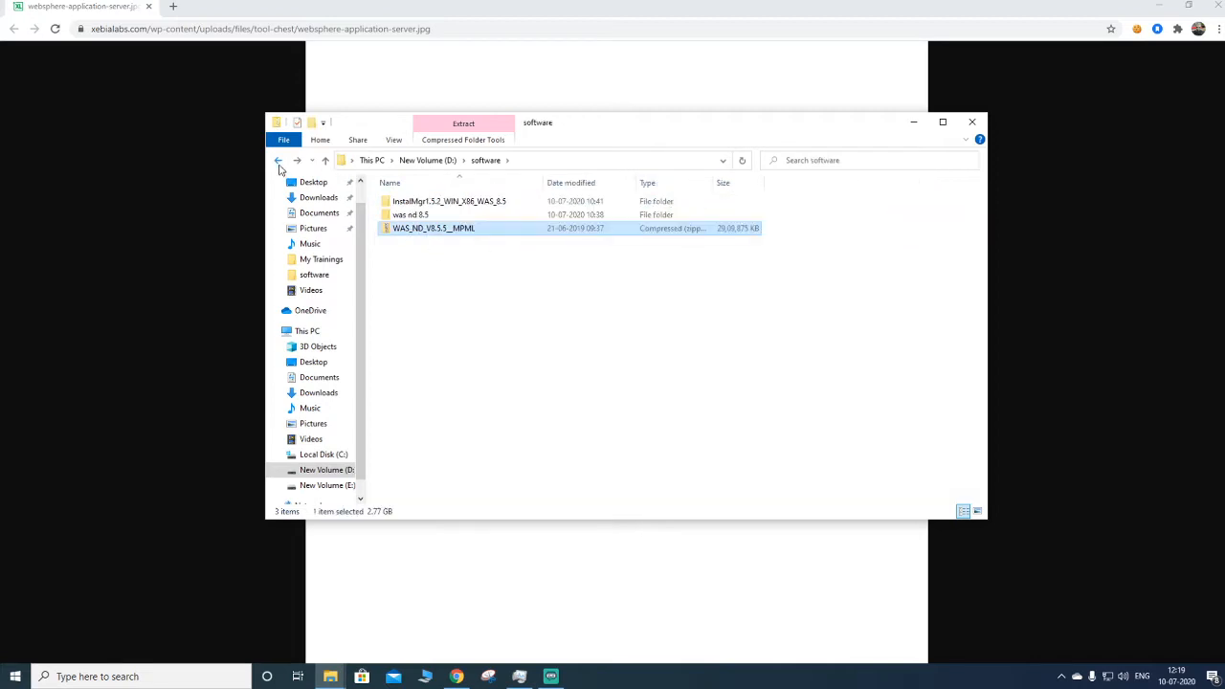
{"action": "double_click", "coordinate": [397, 218]}
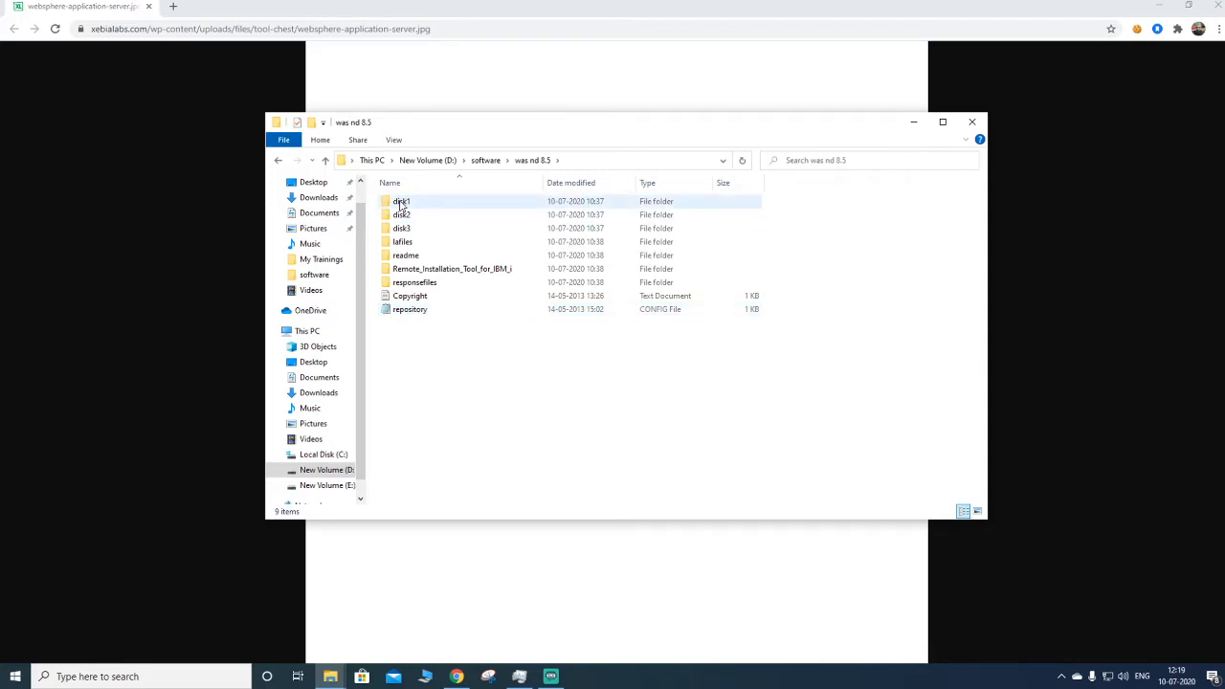
{"action": "left_click", "coordinate": [279, 161]}
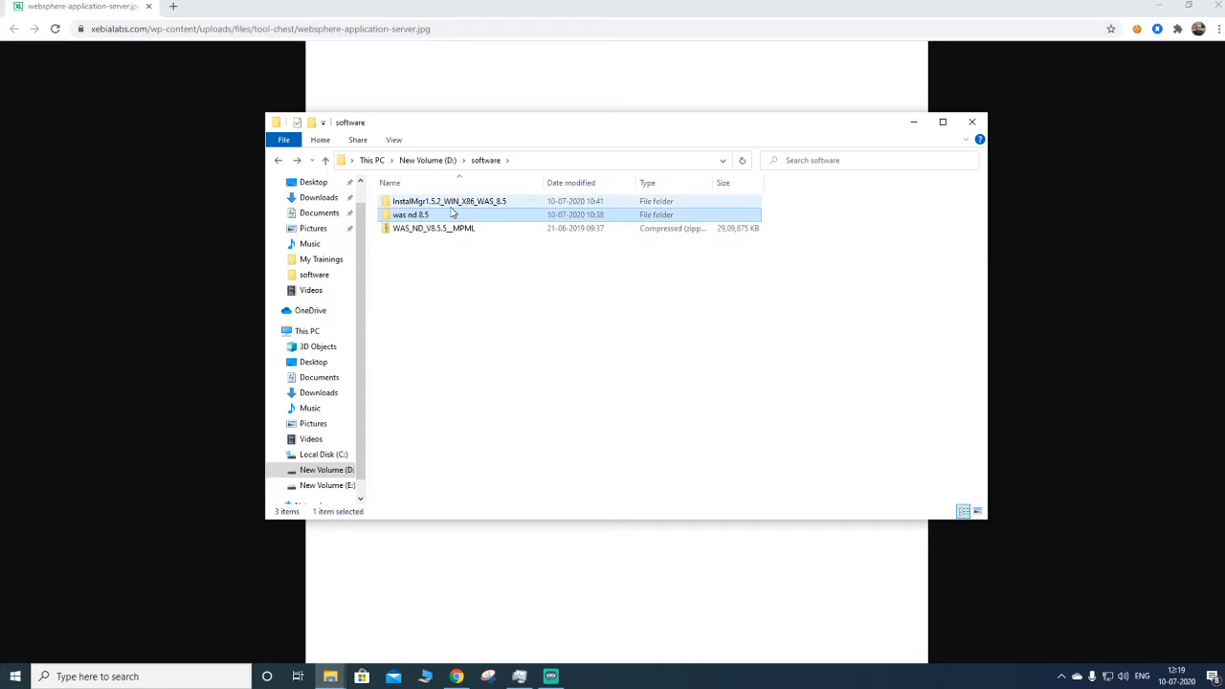
{"action": "key", "text": "Up"}
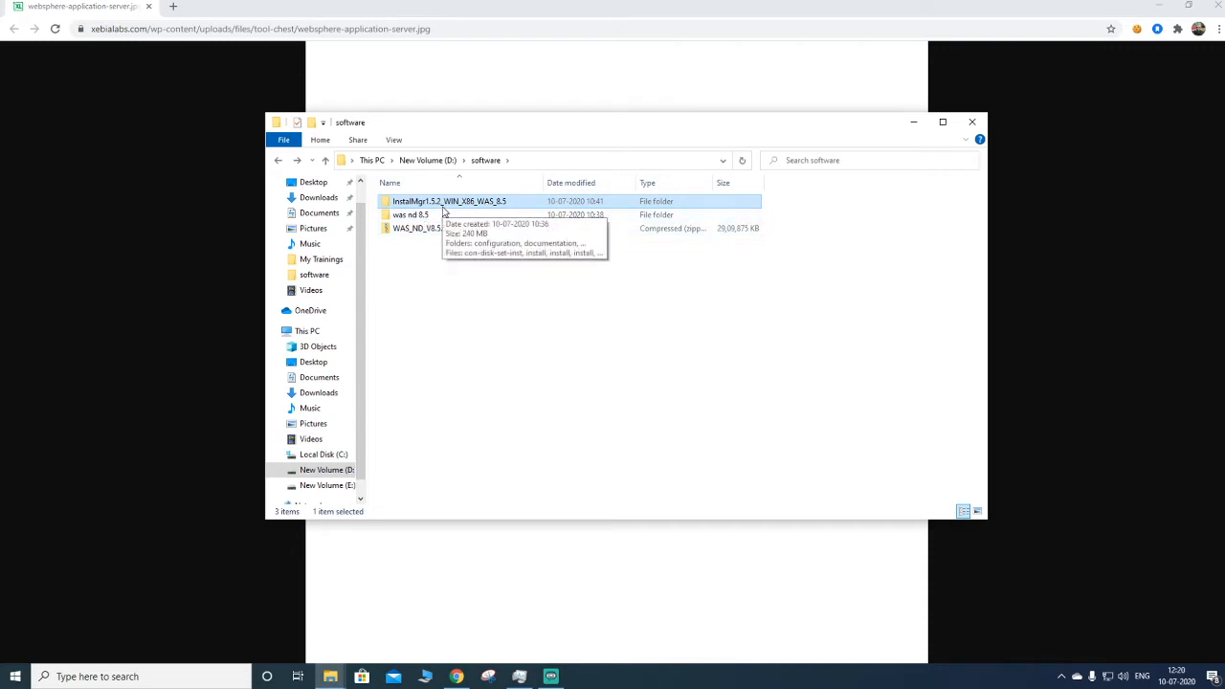
- Open the InstallMgr1.5.2_WIN_X86_WAS_8.5 folder and run its install program as administrator
{"action": "double_click", "coordinate": [443, 205]}
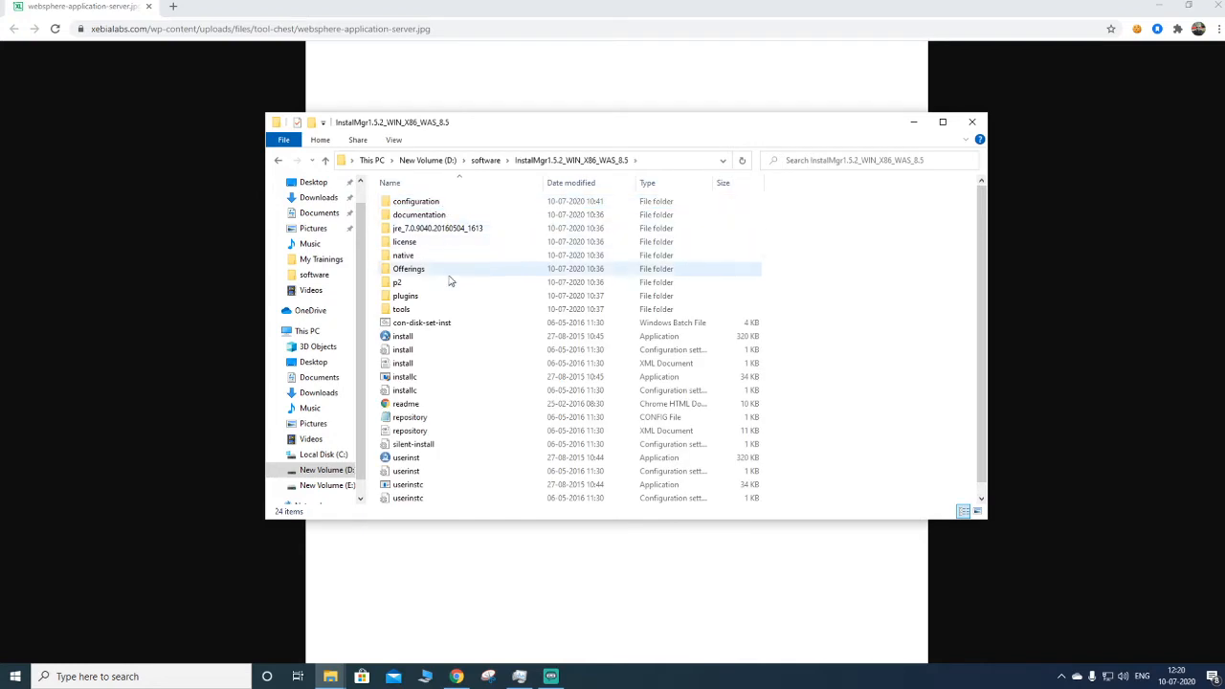
{"action": "scroll", "coordinate": [464, 447], "scroll_direction": "down", "scroll_amount": 1}
{"action": "scroll", "coordinate": [464, 447], "scroll_direction": "up", "scroll_amount": 1}
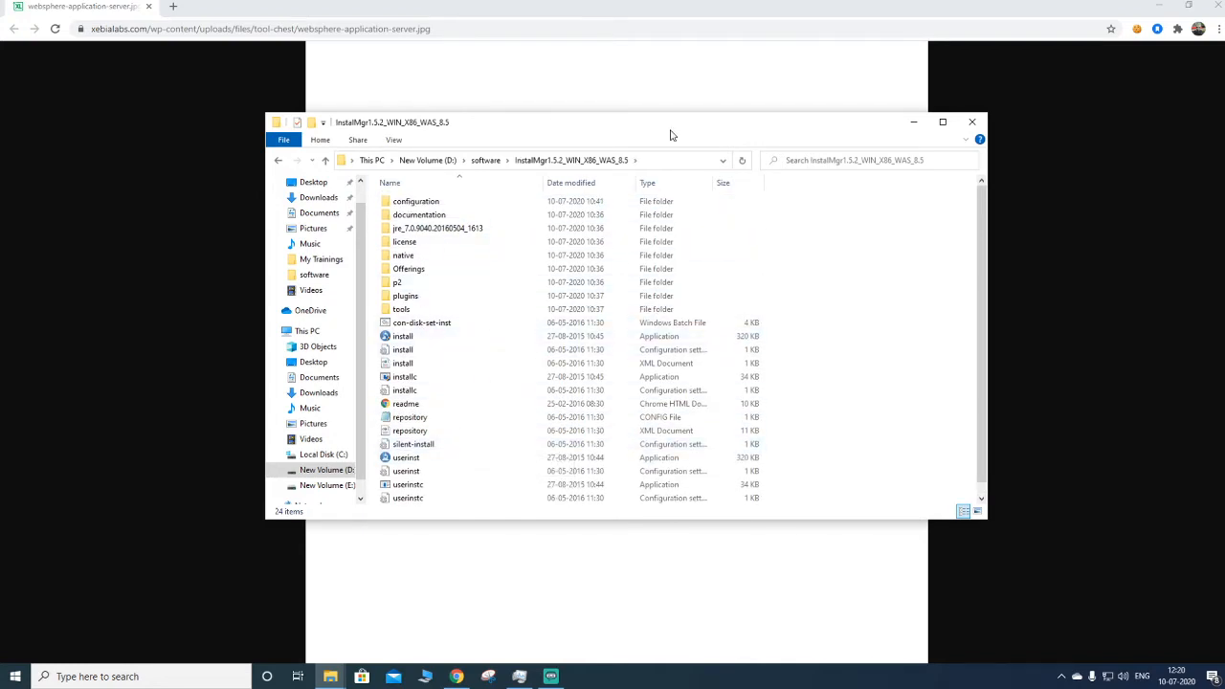
{"action": "left_click", "coordinate": [942, 121]}
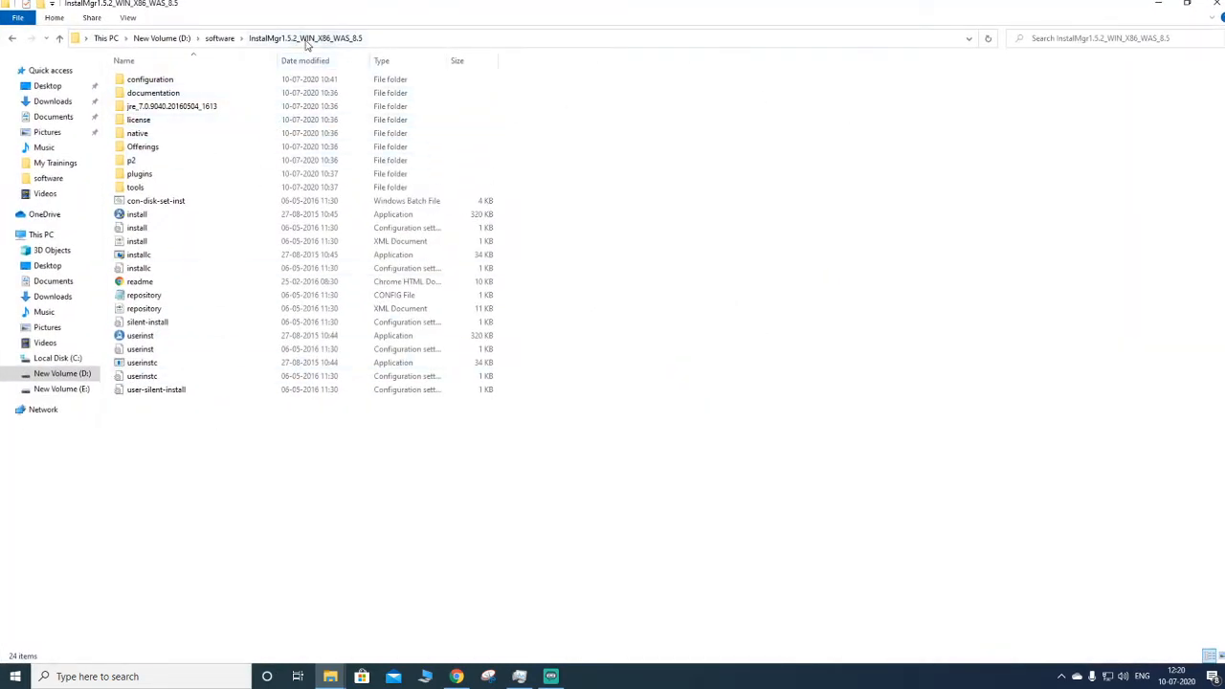
{"action": "right_click", "coordinate": [146, 218]}
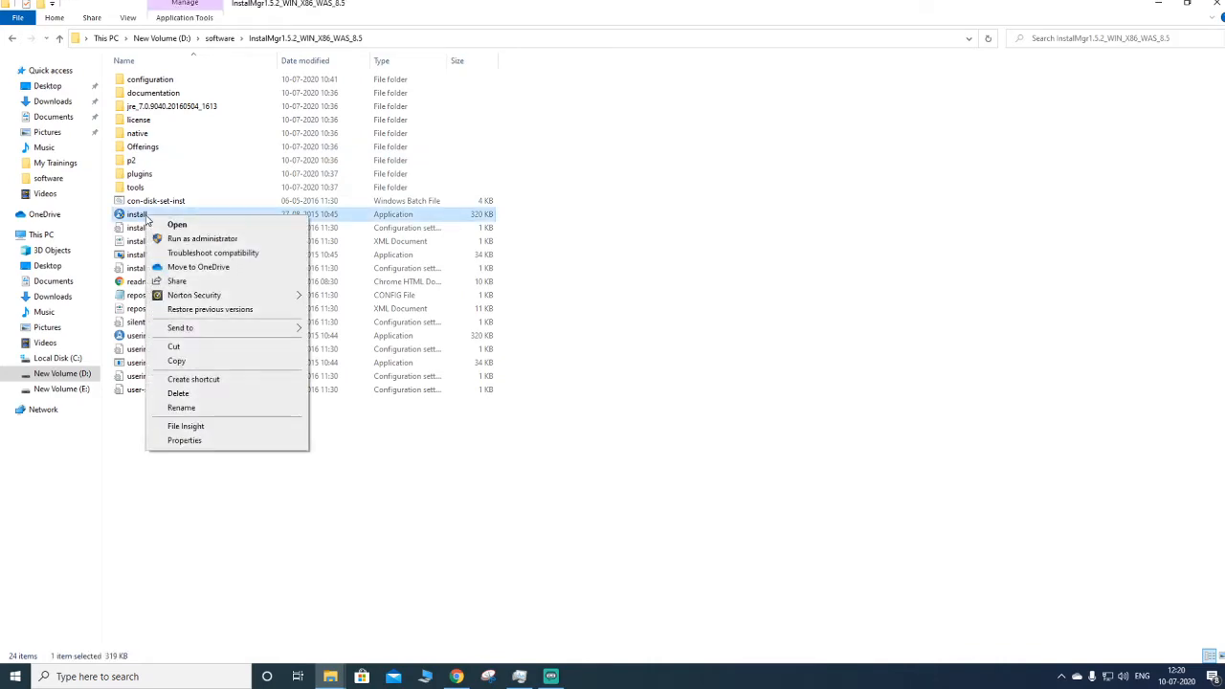
{"action": "left_click", "coordinate": [192, 238]}
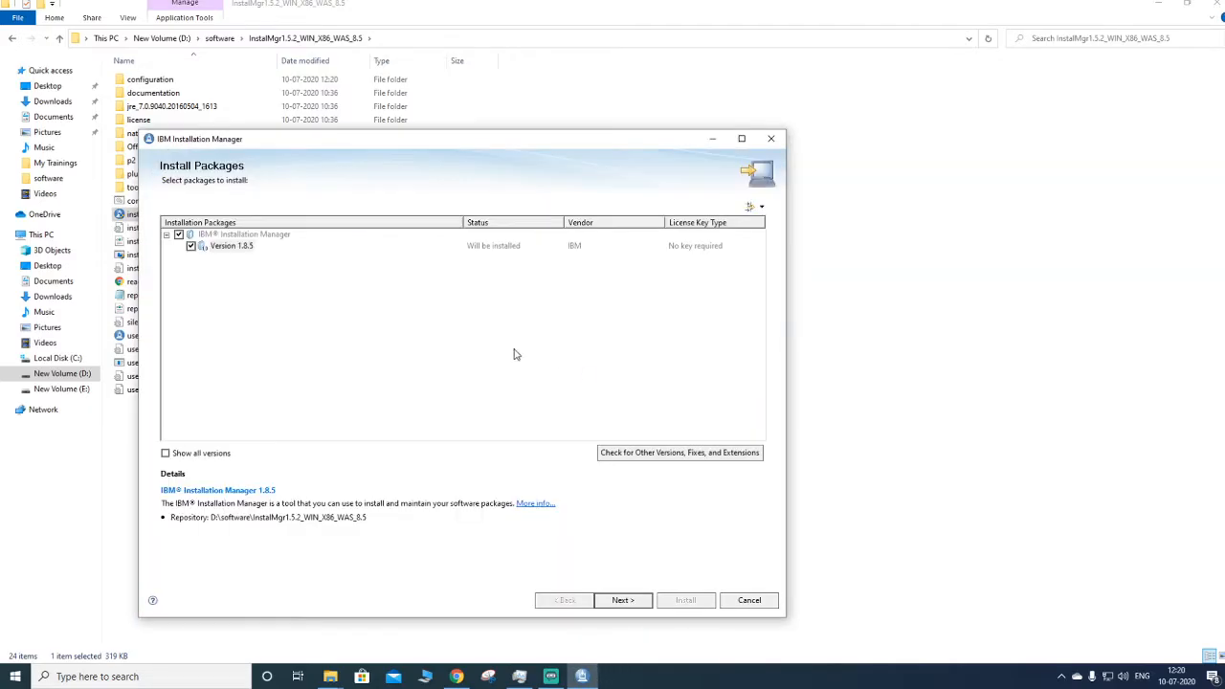
- Proceed with IBM Installation Manager 1.8.5 selected and accept the terms in the license agreement
{"action": "left_click", "coordinate": [624, 600]}
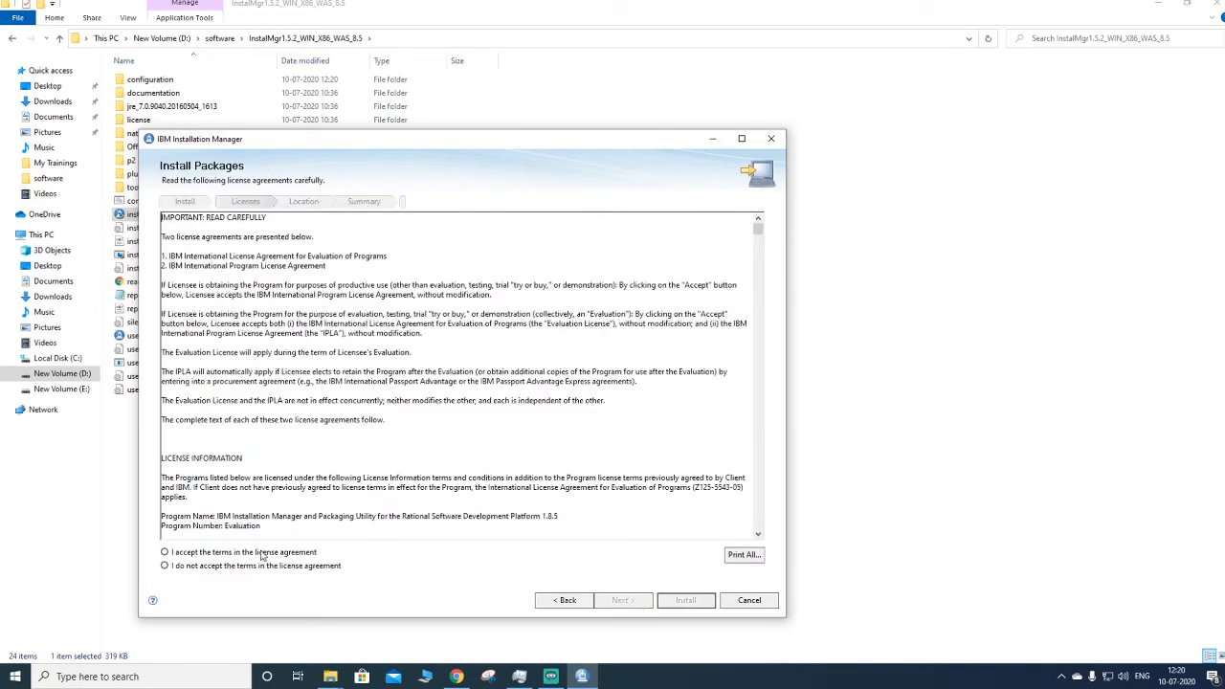
{"action": "left_click", "coordinate": [261, 555]}
{"action": "scroll", "coordinate": [586, 370], "scroll_direction": "down", "scroll_amount": 15}
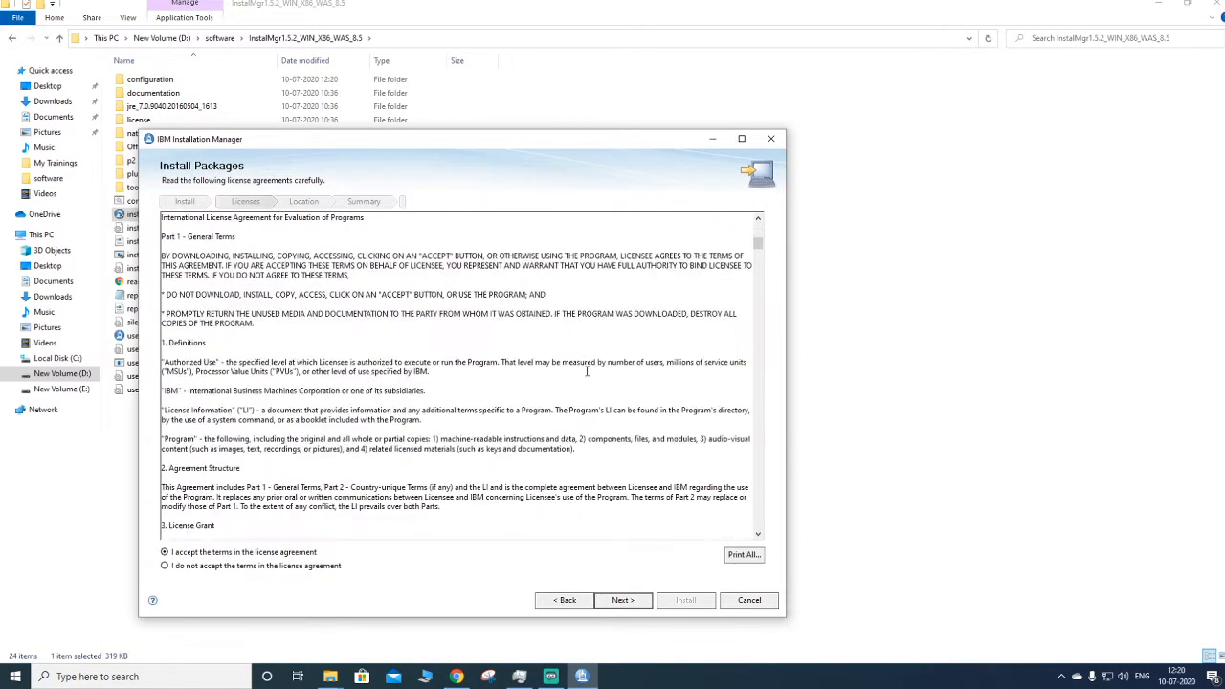
{"action": "left_click", "coordinate": [624, 603]}
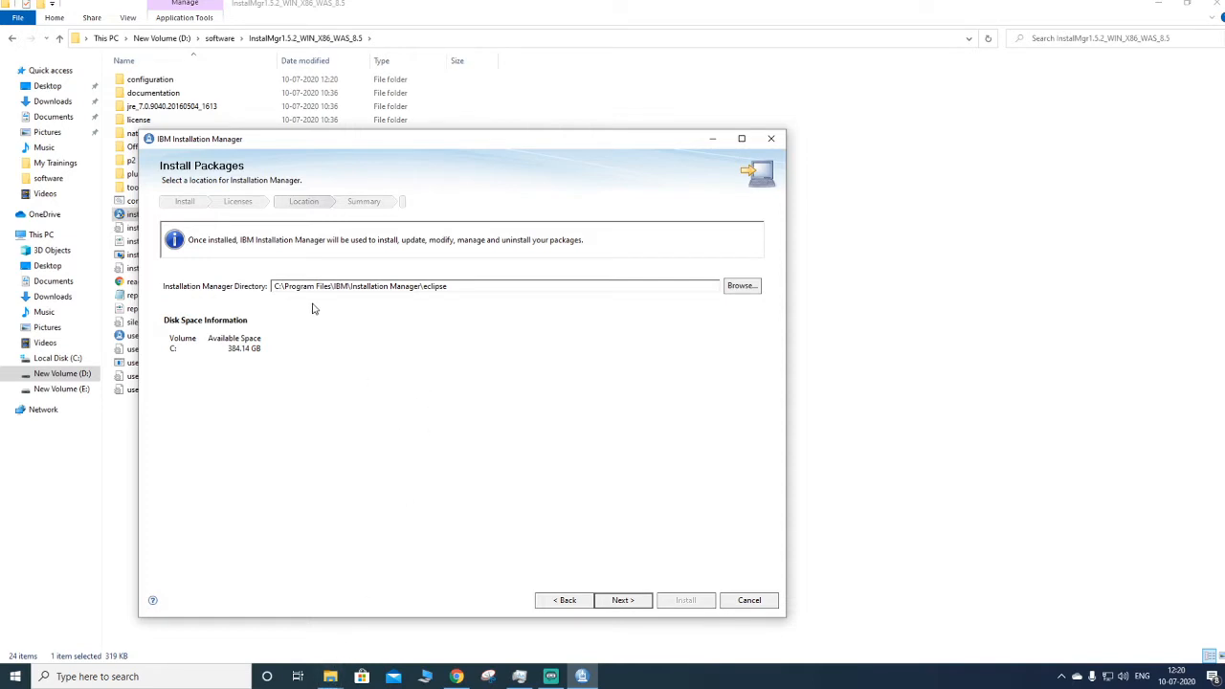
- Install Installation Manager into the default C:\Program Files\IBM\Installation Manager\eclipse directory and restart it
{"action": "left_click", "coordinate": [632, 599]}
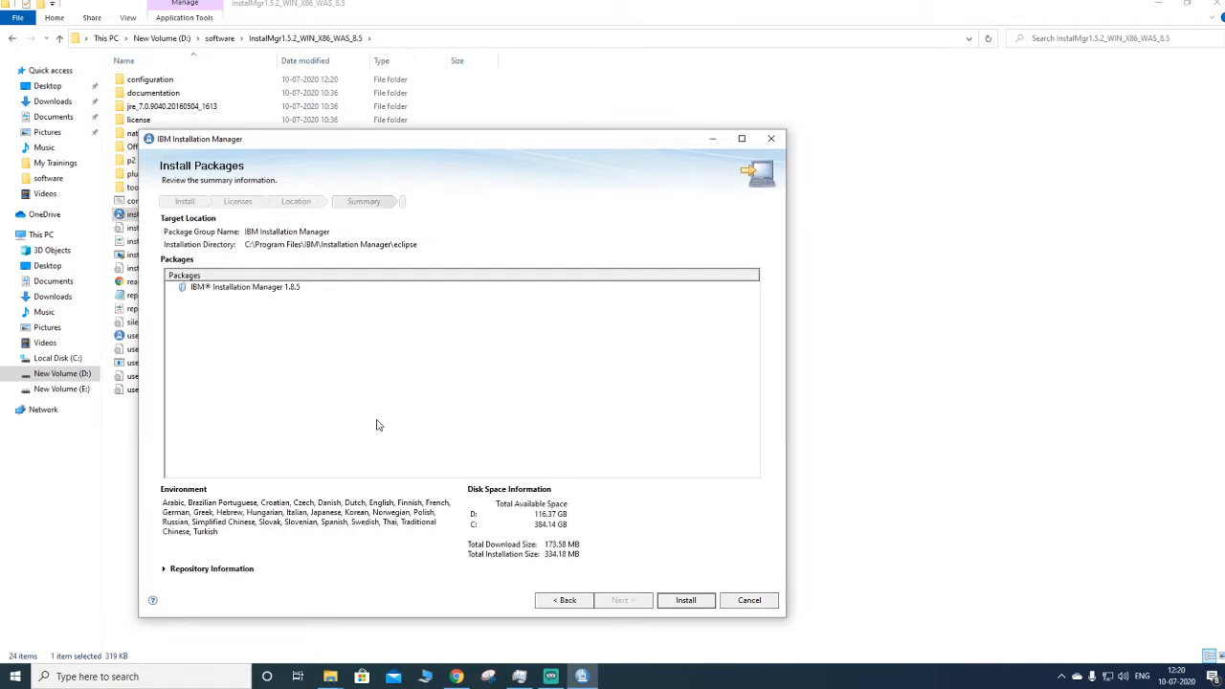
{"action": "left_click", "coordinate": [698, 601]}
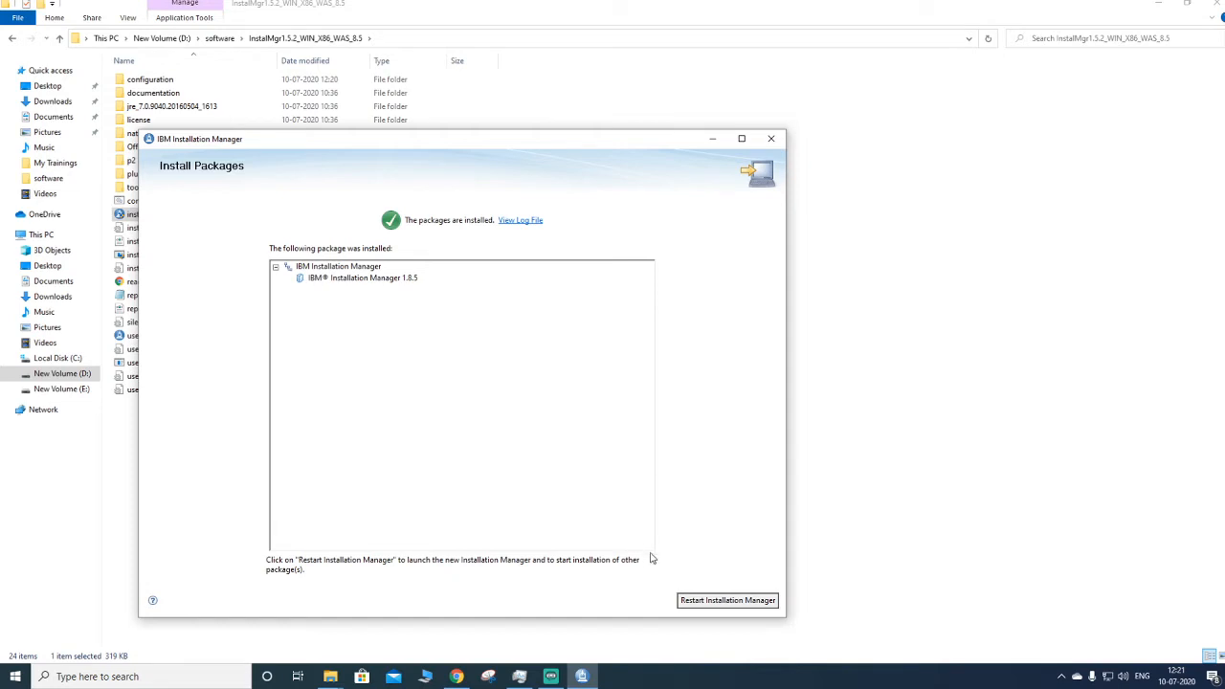
{"action": "left_click", "coordinate": [714, 603]}
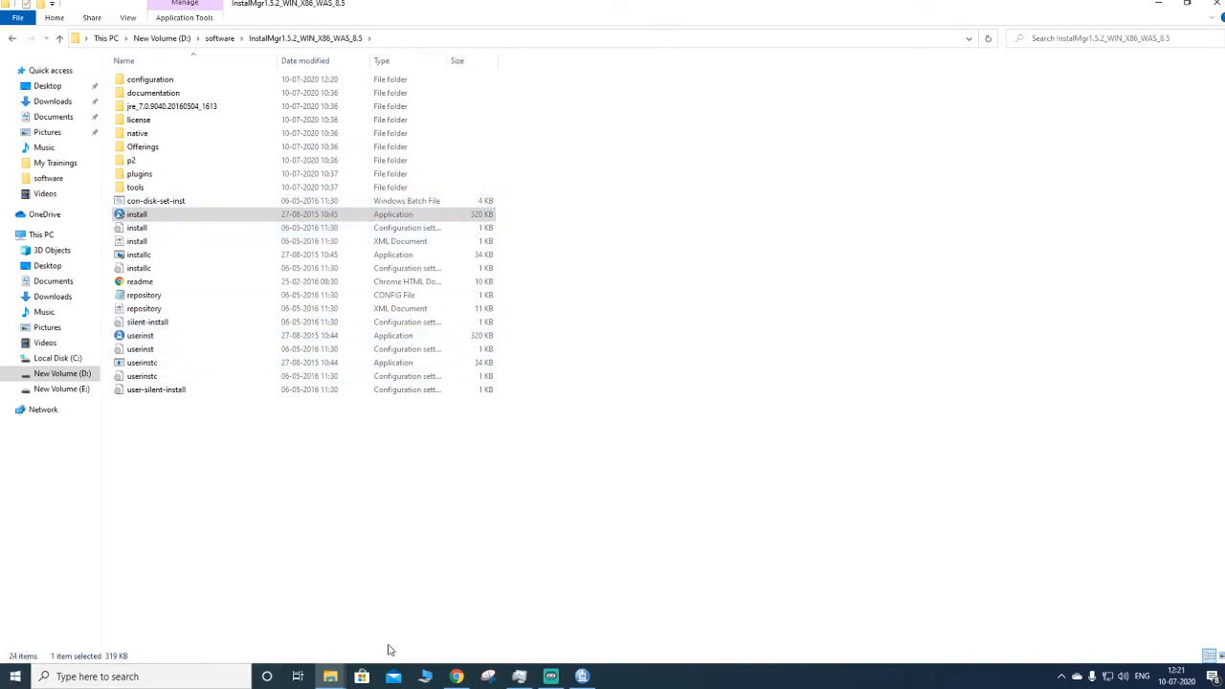
- Browse in a new File Explorer window to C:\Program Files\IBM\Installation Manager\eclipse
{"action": "left_click", "coordinate": [424, 676]}
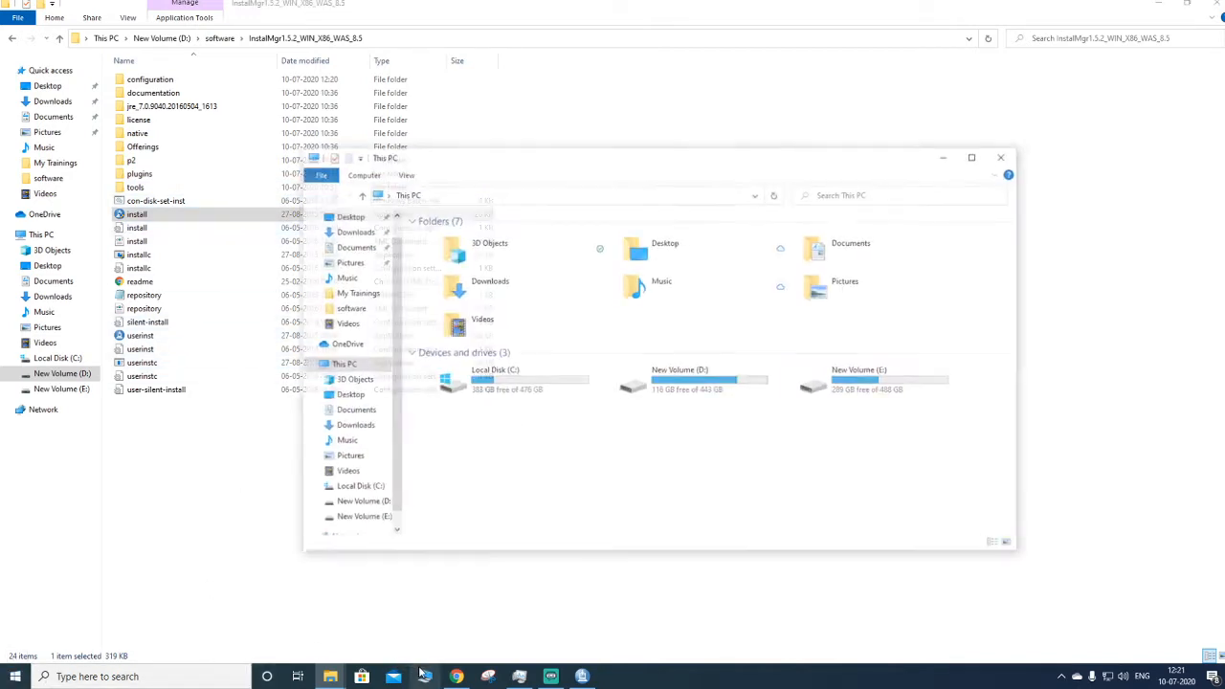
{"action": "double_click", "coordinate": [511, 383]}
{"action": "double_click", "coordinate": [479, 275]}
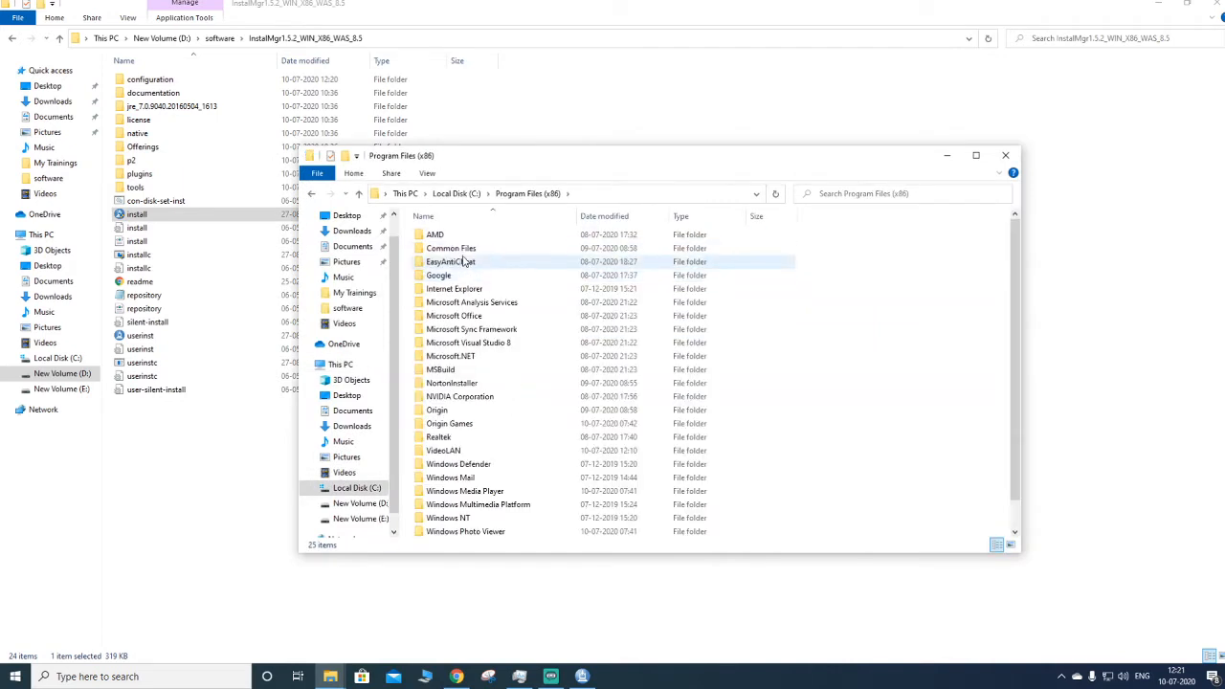
{"action": "left_click", "coordinate": [466, 329]}
{"action": "key", "text": "i"}
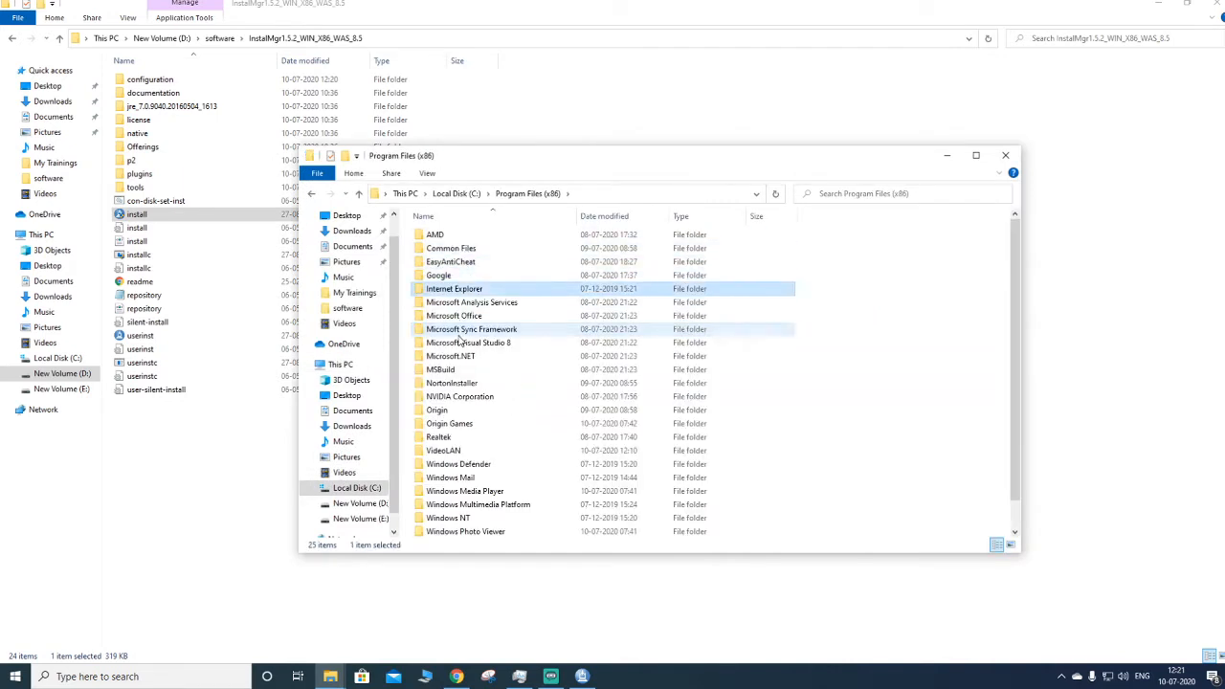
{"action": "left_click", "coordinate": [311, 193]}
{"action": "double_click", "coordinate": [449, 263]}
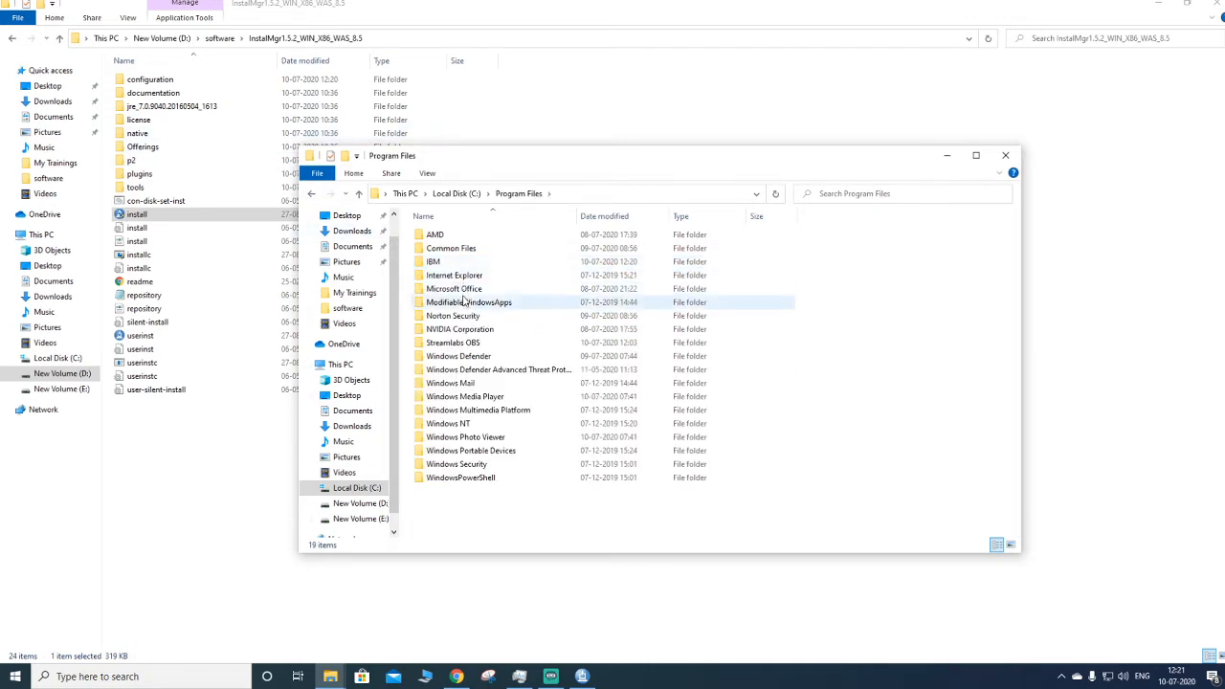
{"action": "left_click", "coordinate": [447, 267]}
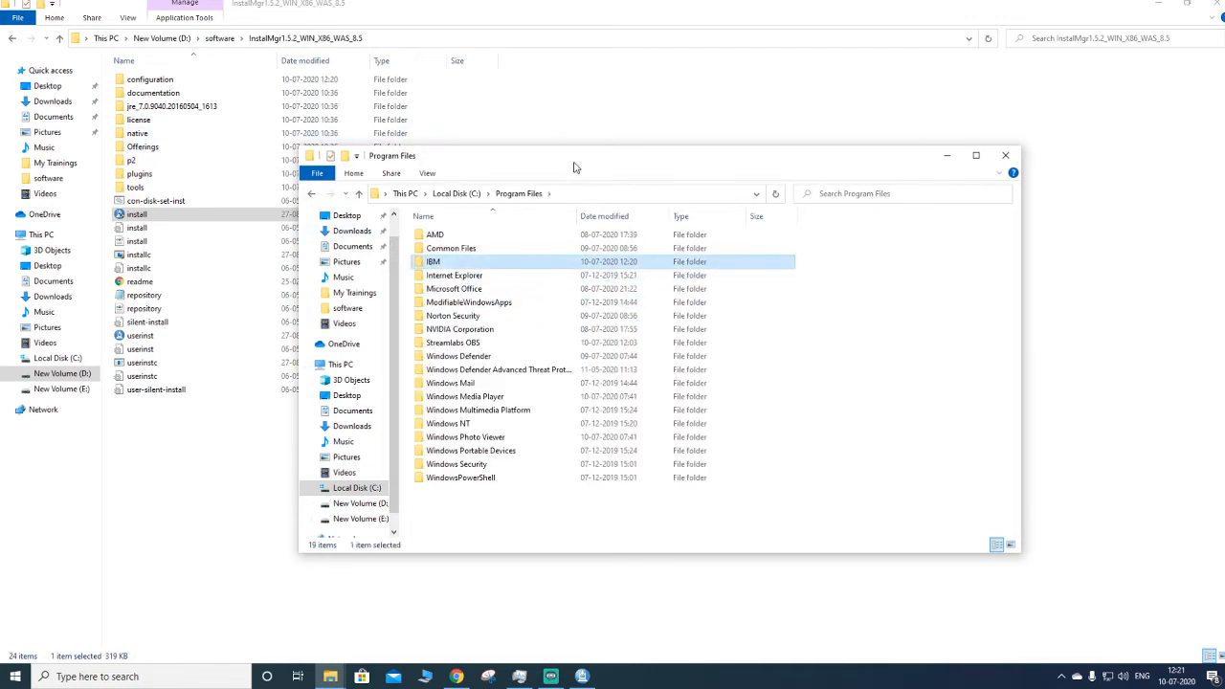
{"action": "double_click", "coordinate": [442, 262]}
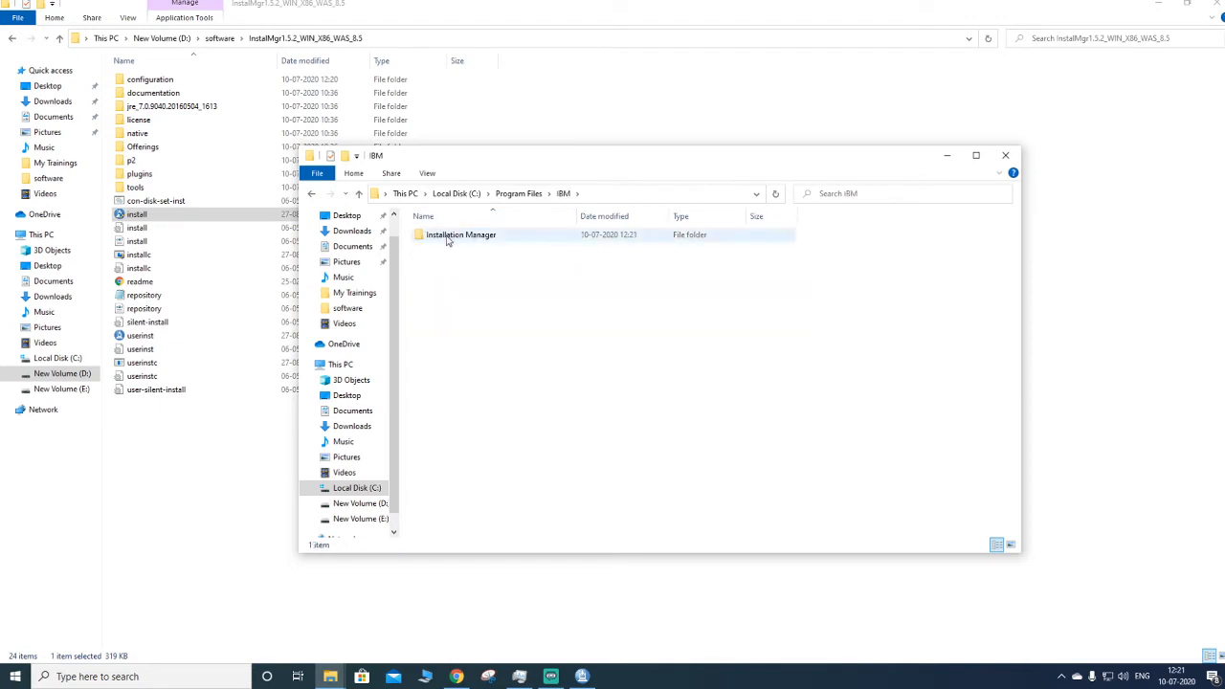
{"action": "double_click", "coordinate": [448, 236]}
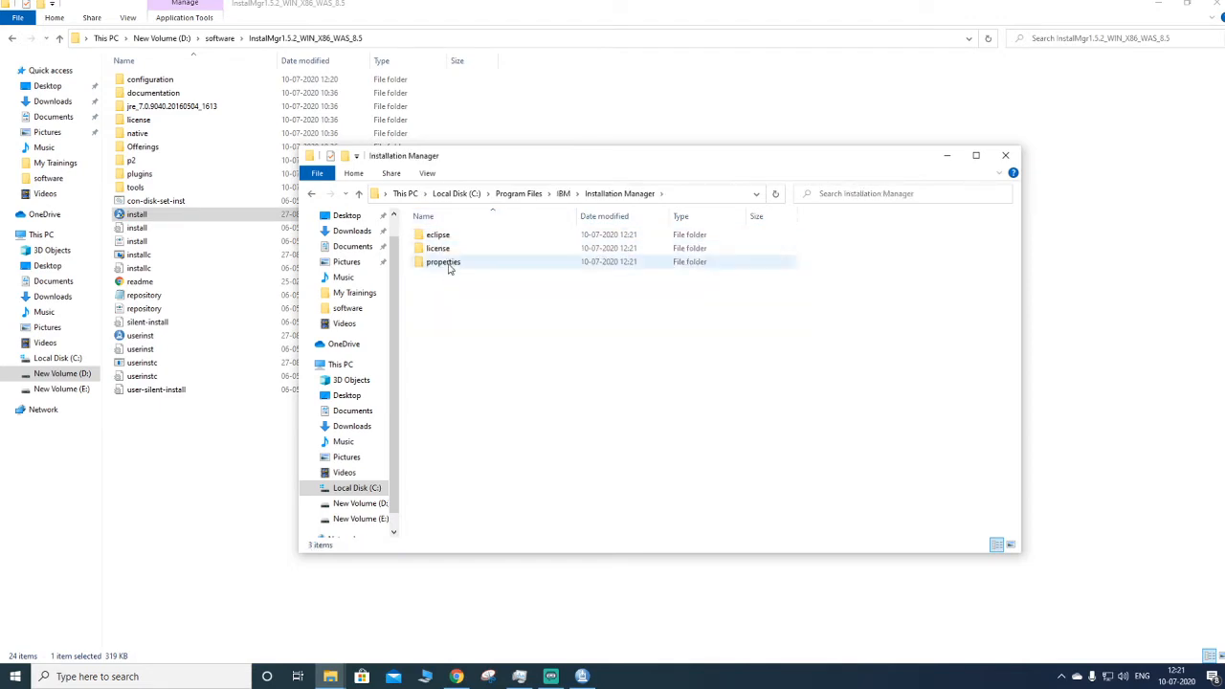
{"action": "double_click", "coordinate": [445, 238]}
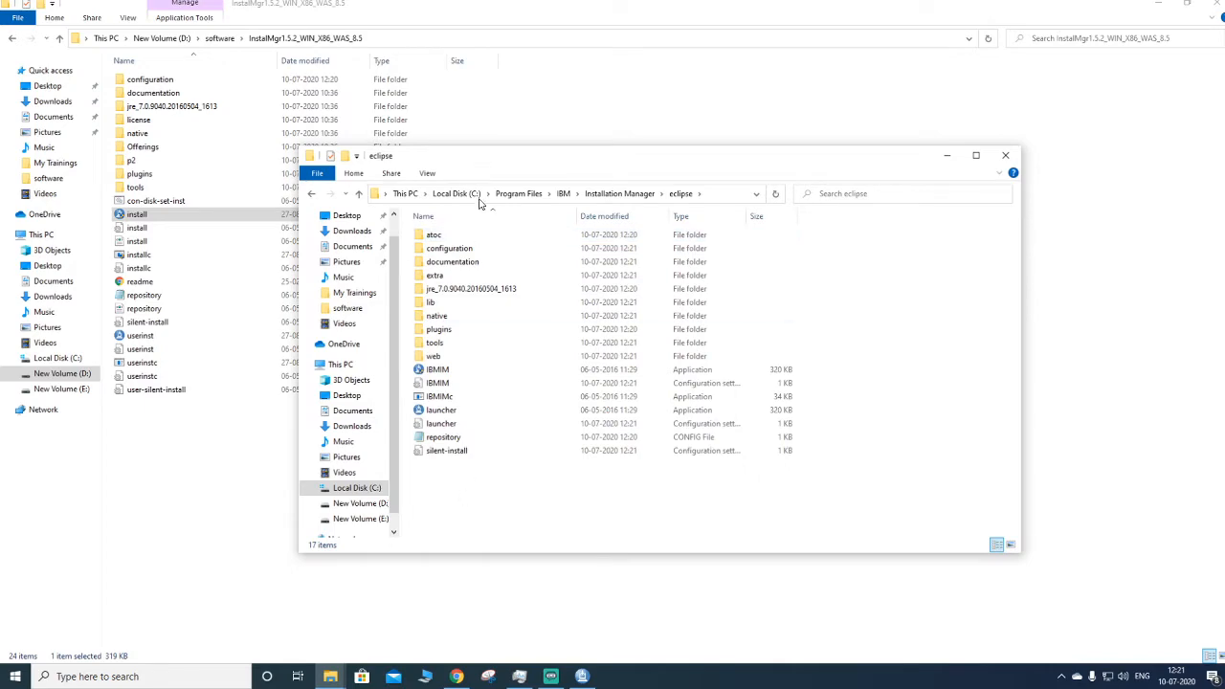
- Launch the IBMIM application from the eclipse folder as administrator and allow it to run
{"action": "double_click", "coordinate": [483, 369]}
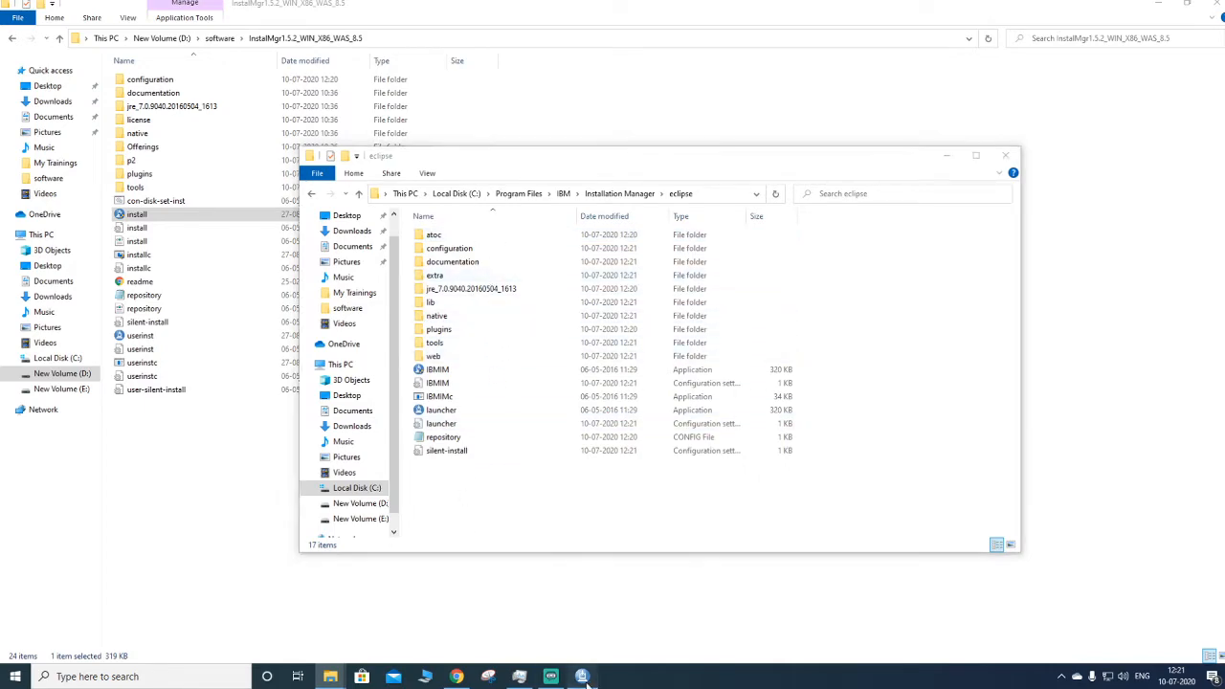
{"action": "left_click", "coordinate": [687, 55]}
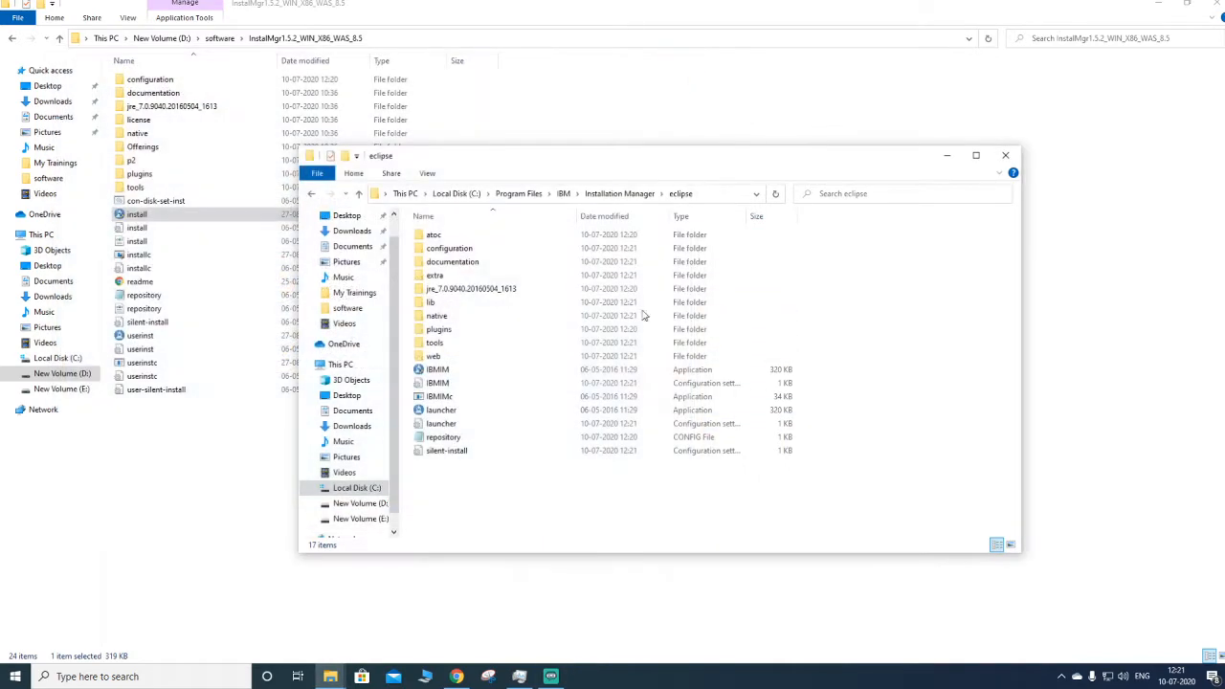
{"action": "left_click", "coordinate": [458, 376]}
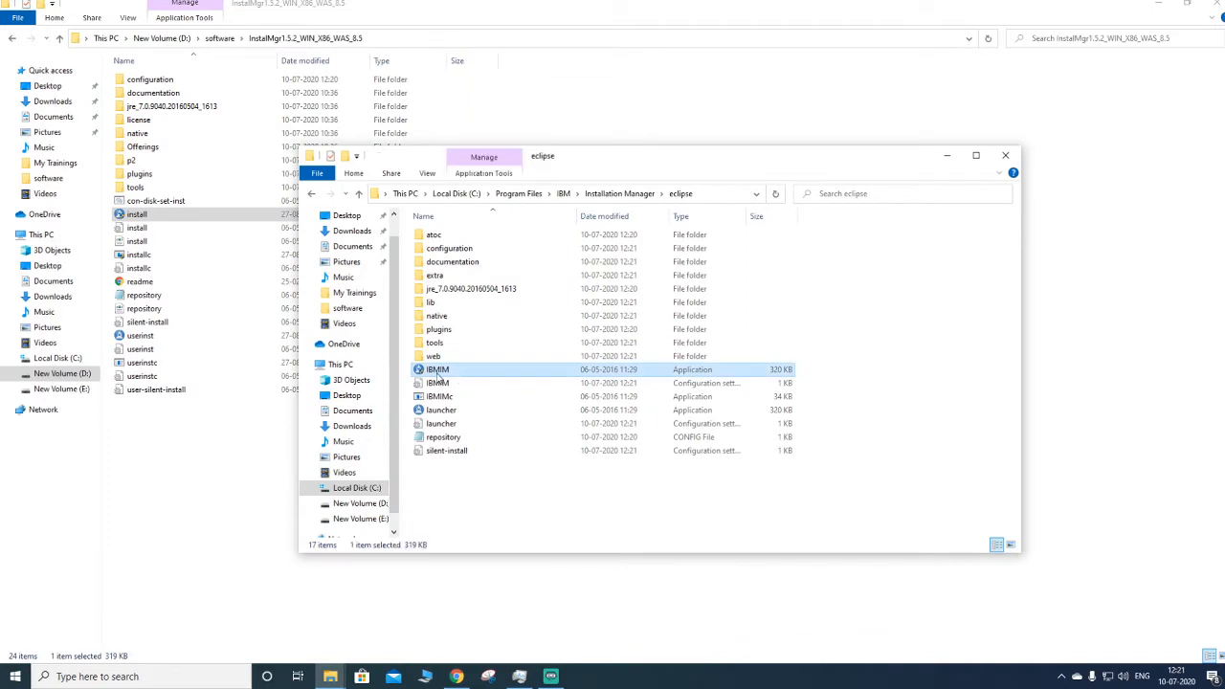
{"action": "right_click", "coordinate": [436, 376]}
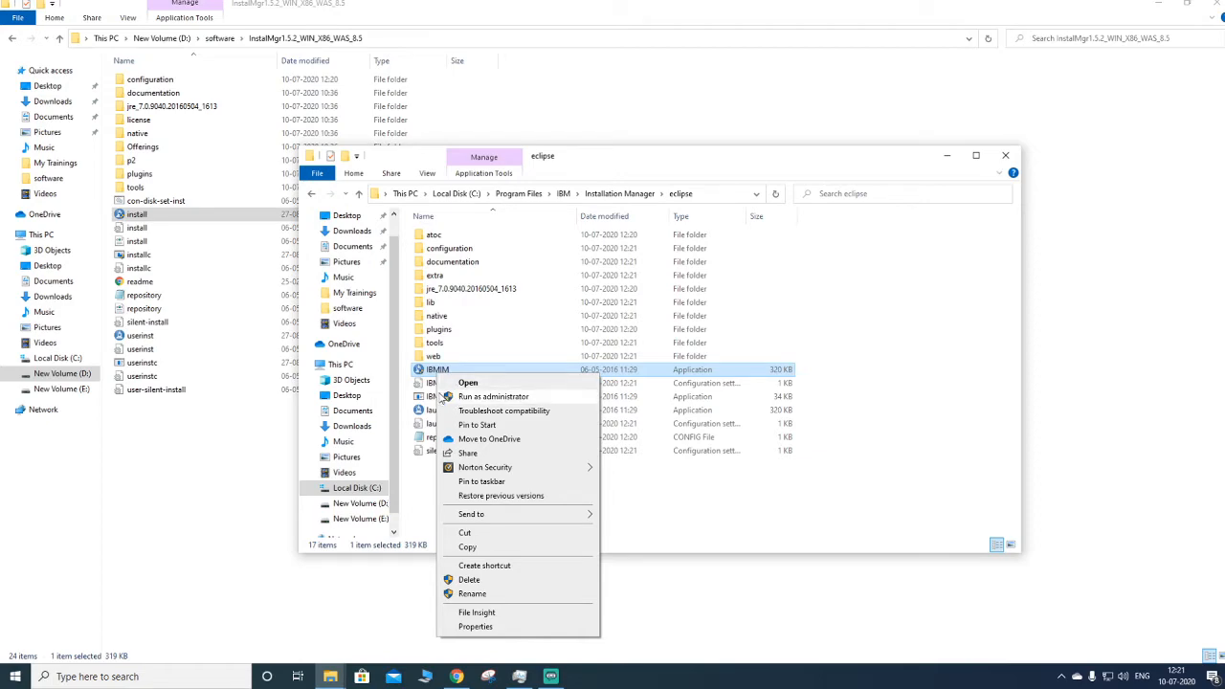
{"action": "left_click", "coordinate": [454, 396]}
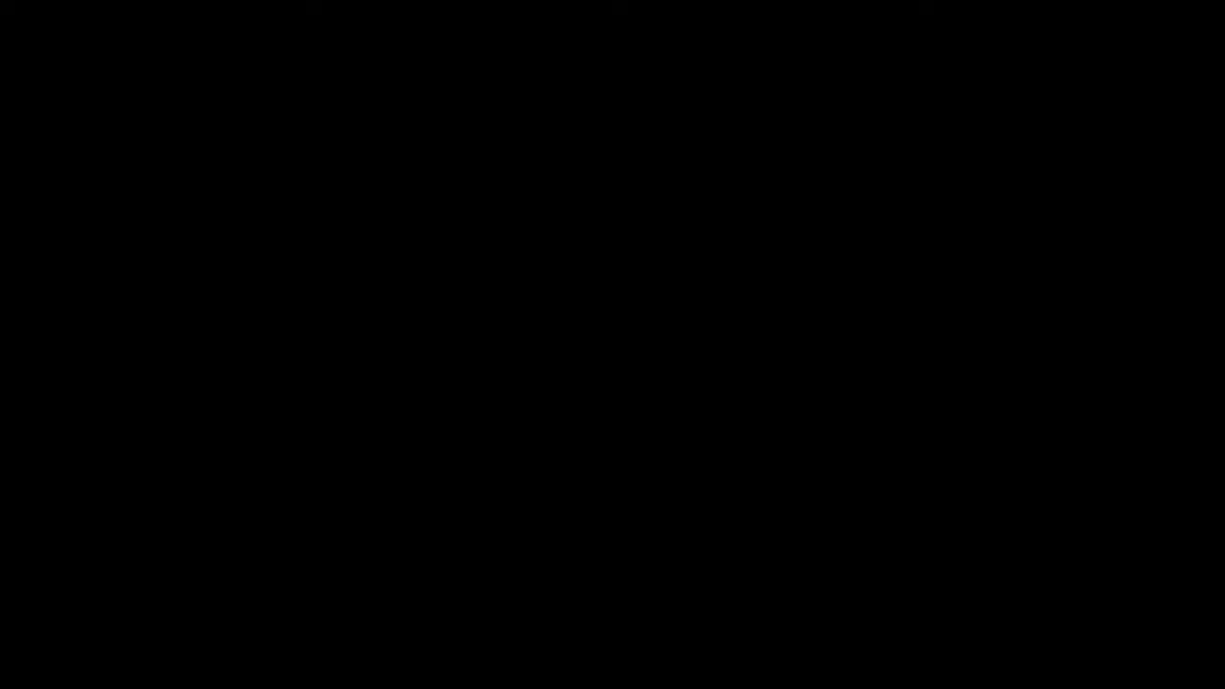
{"action": "key", "text": "alt+y"}
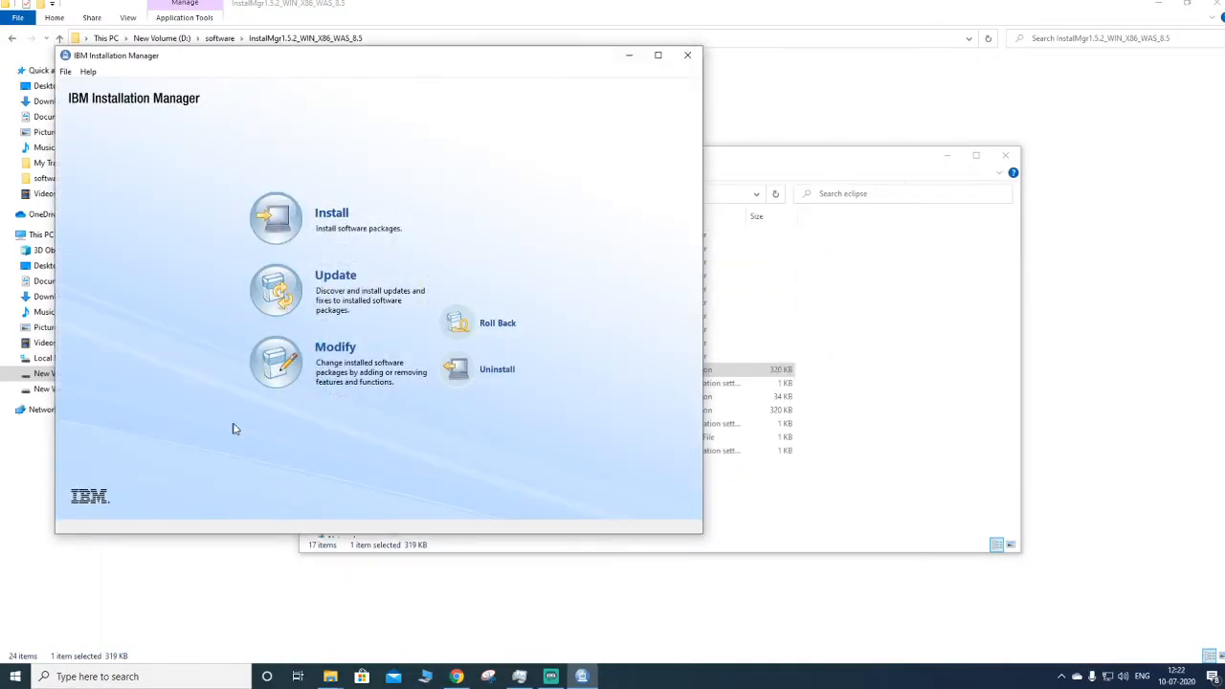
- Add the repository file D:\software\was nd 8.5\repository.config in the Installation Manager preferences
{"action": "left_click", "coordinate": [823, 168]}
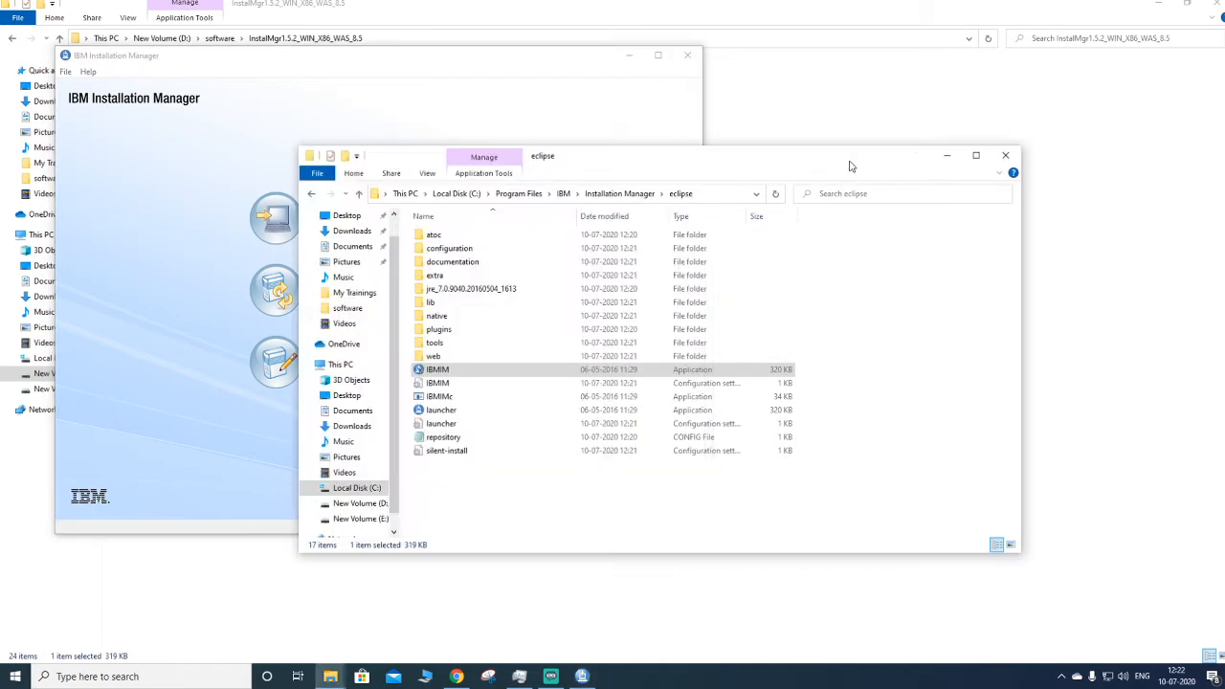
{"action": "left_click", "coordinate": [948, 155]}
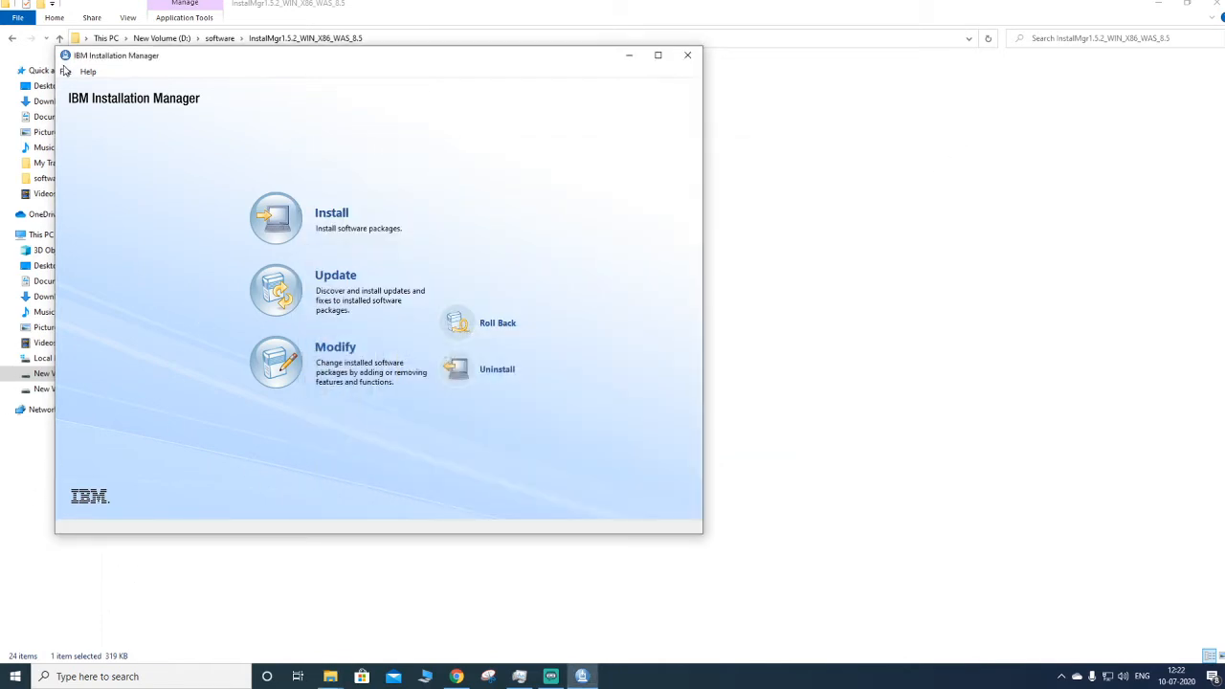
{"action": "left_click", "coordinate": [66, 73]}
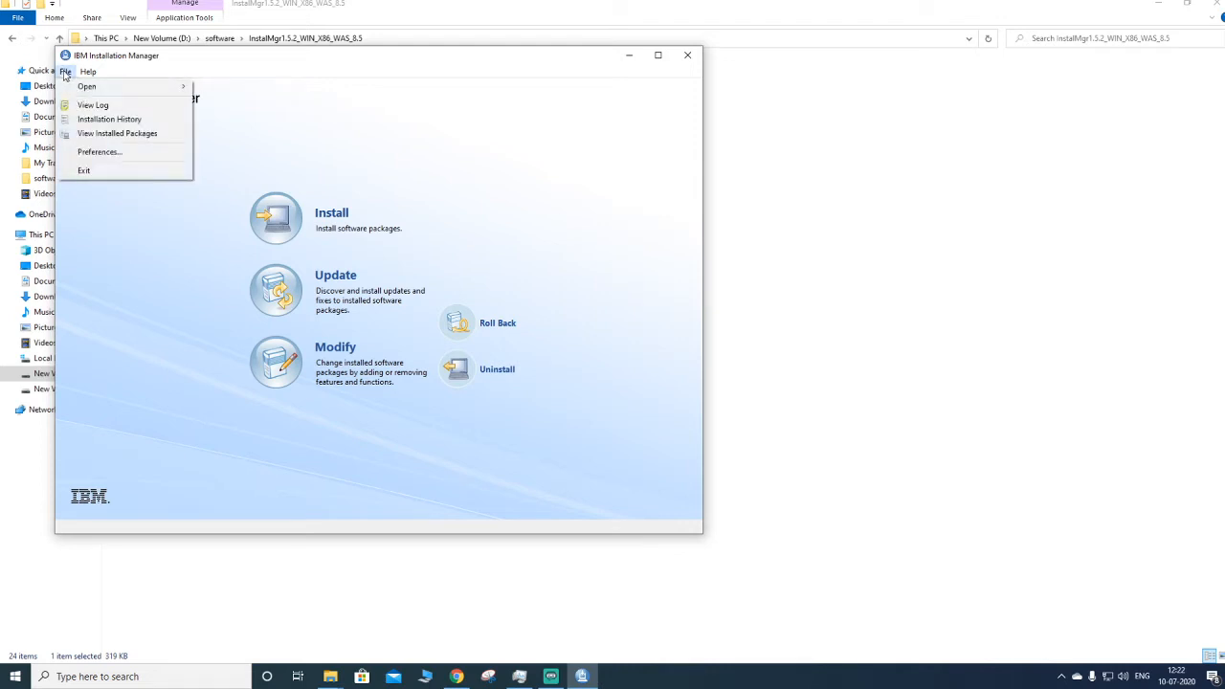
{"action": "left_click", "coordinate": [96, 151]}
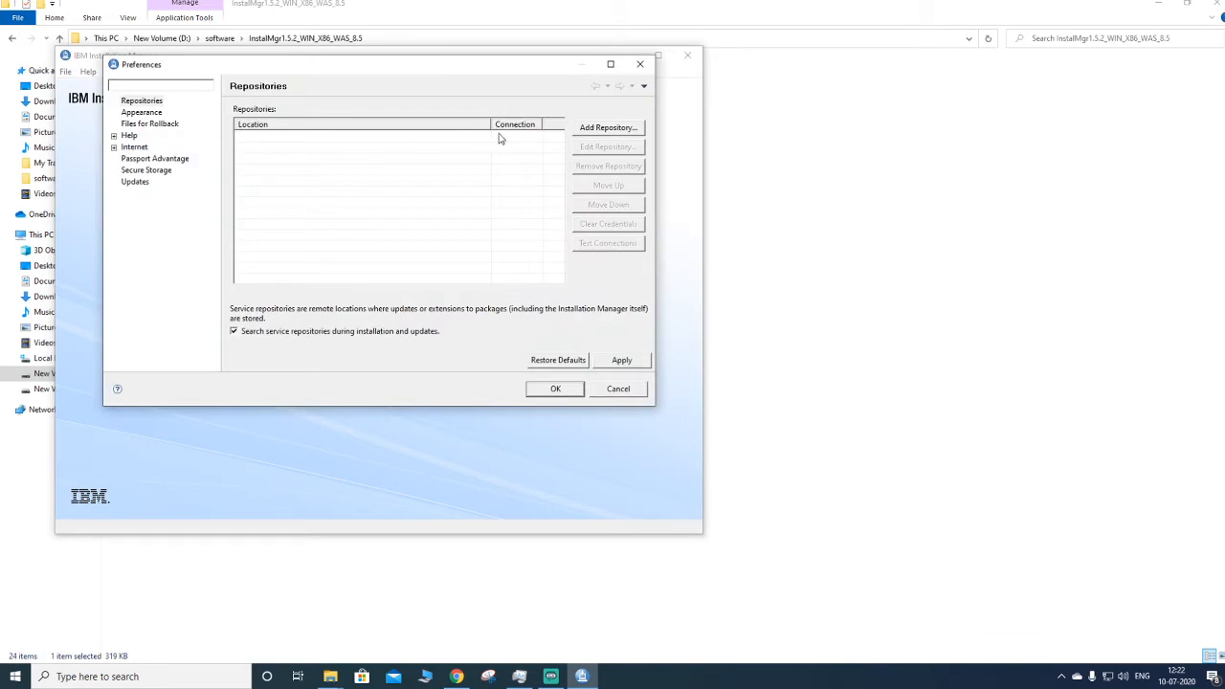
{"action": "left_click", "coordinate": [607, 128]}
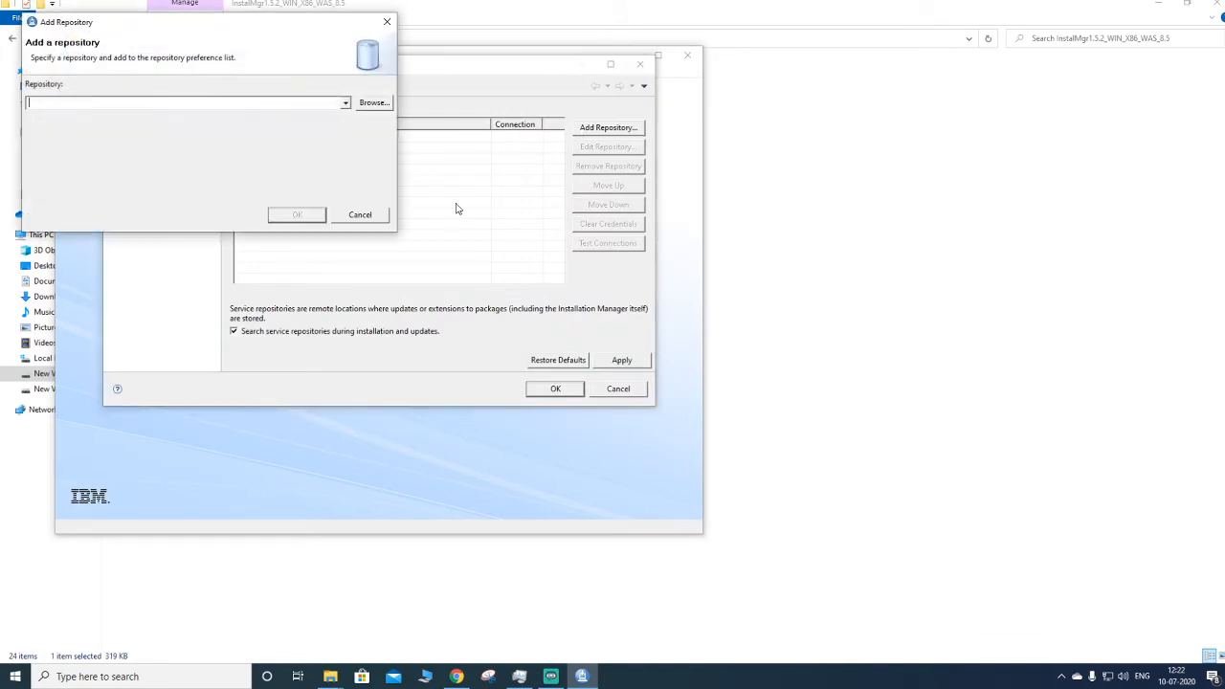
{"action": "left_click", "coordinate": [373, 102]}
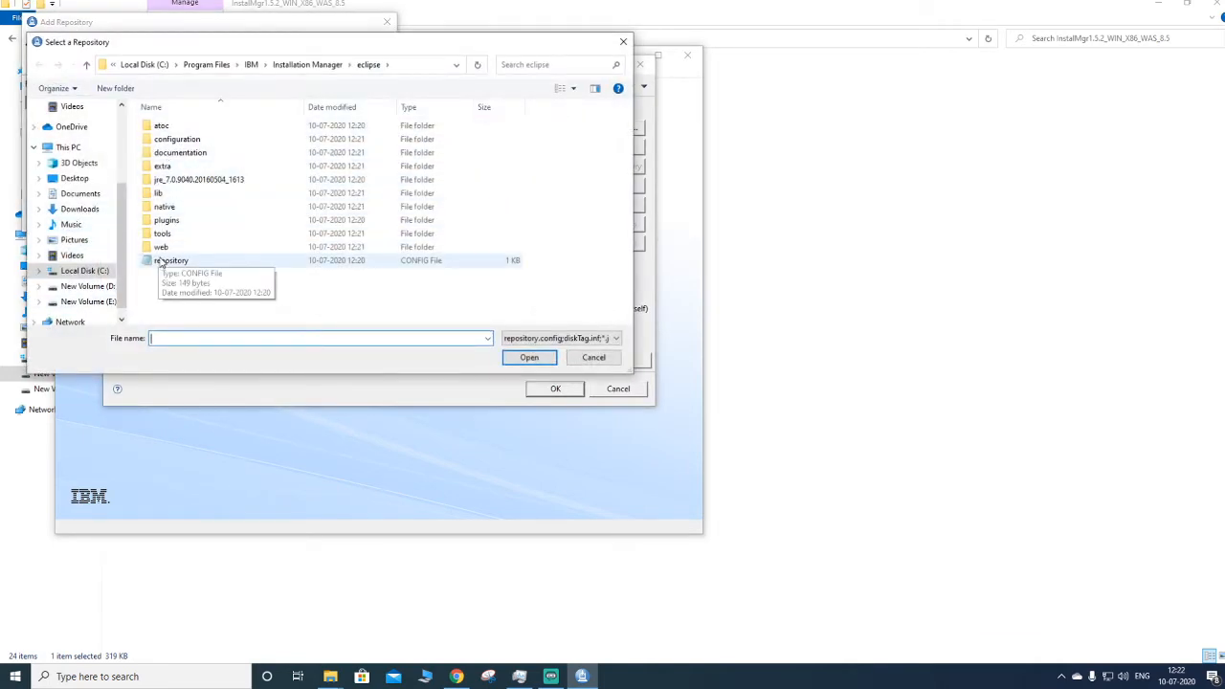
{"action": "left_click", "coordinate": [67, 149]}
{"action": "scroll", "coordinate": [226, 265], "scroll_direction": "down", "scroll_amount": 1}
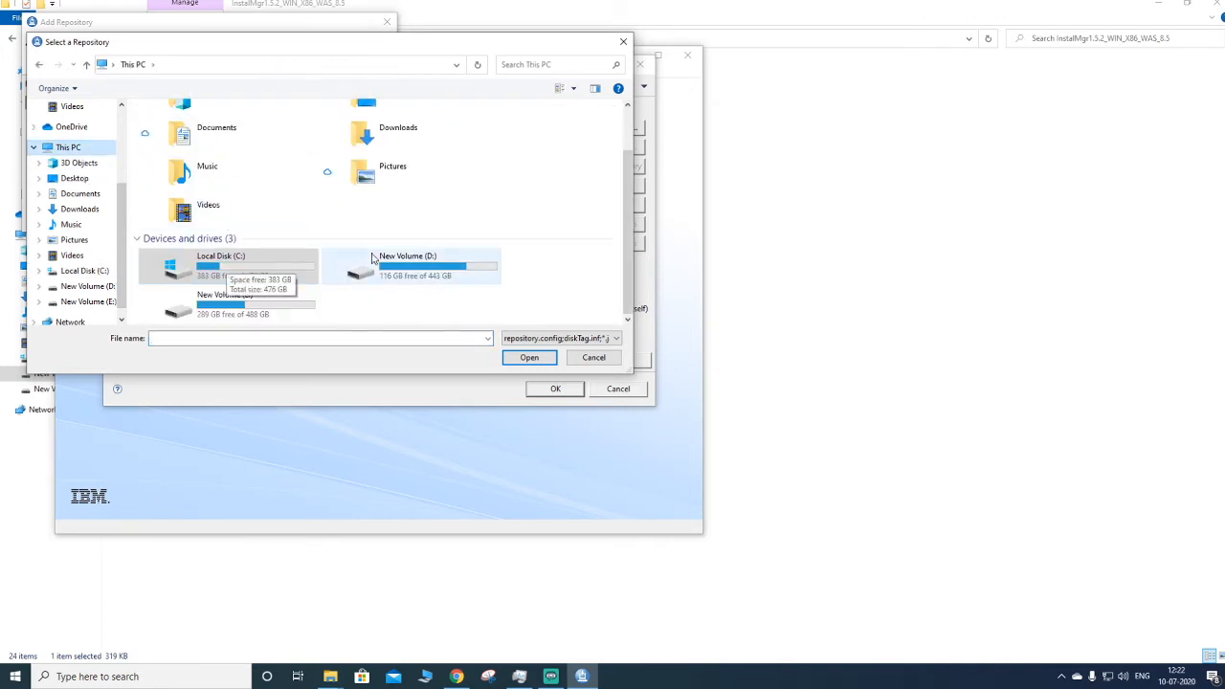
{"action": "double_click", "coordinate": [382, 258]}
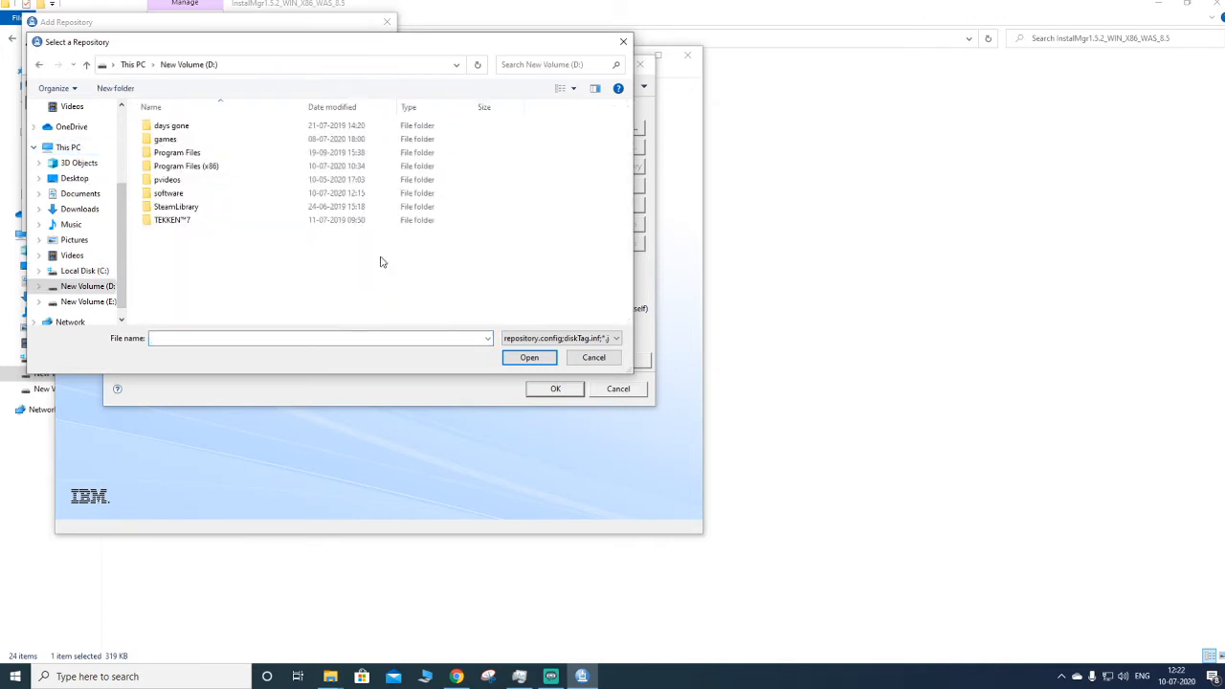
{"action": "double_click", "coordinate": [187, 193]}
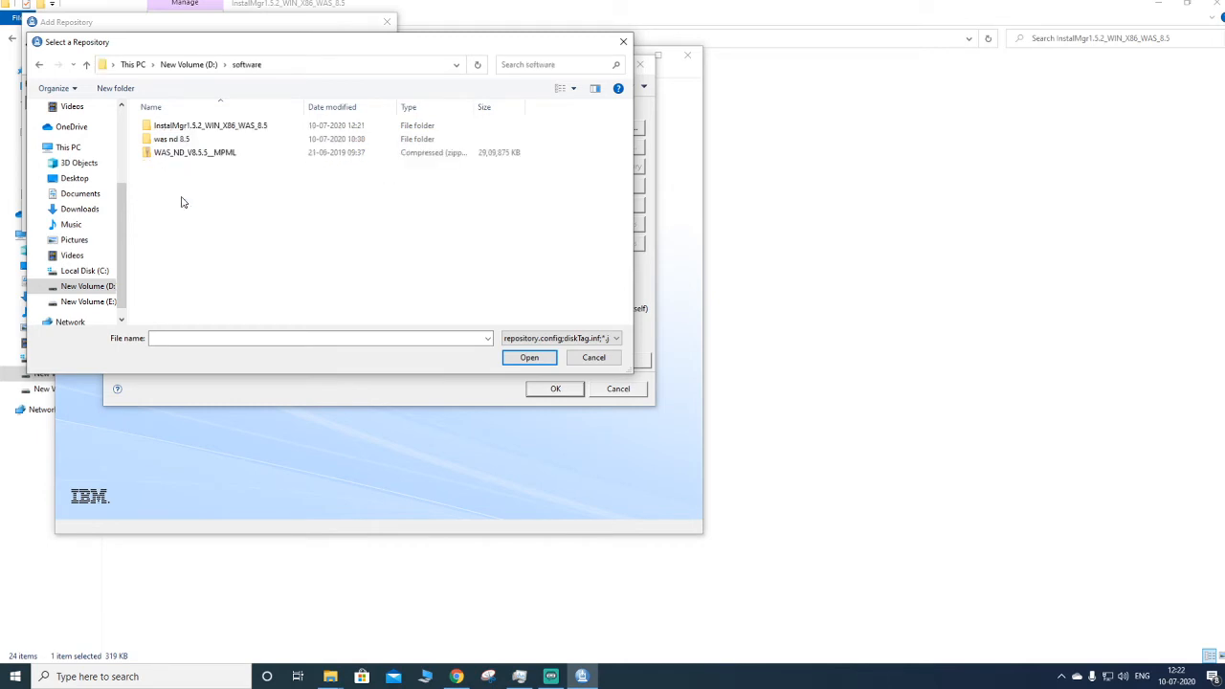
{"action": "double_click", "coordinate": [186, 141]}
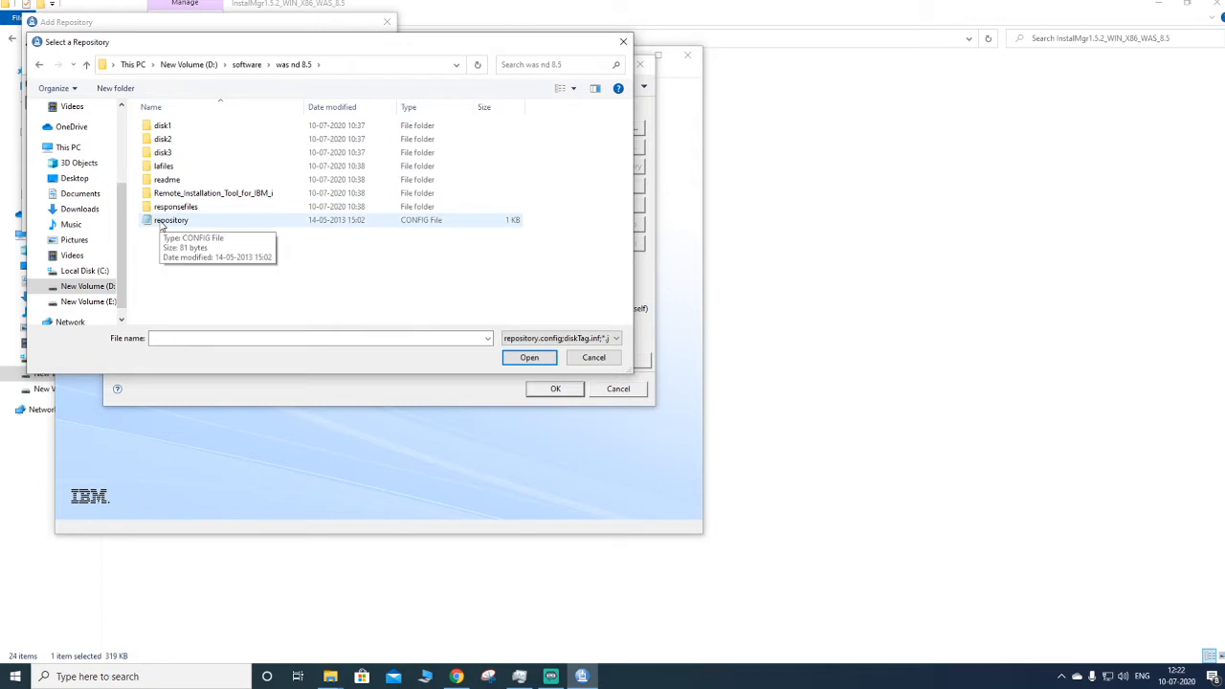
{"action": "double_click", "coordinate": [164, 222]}
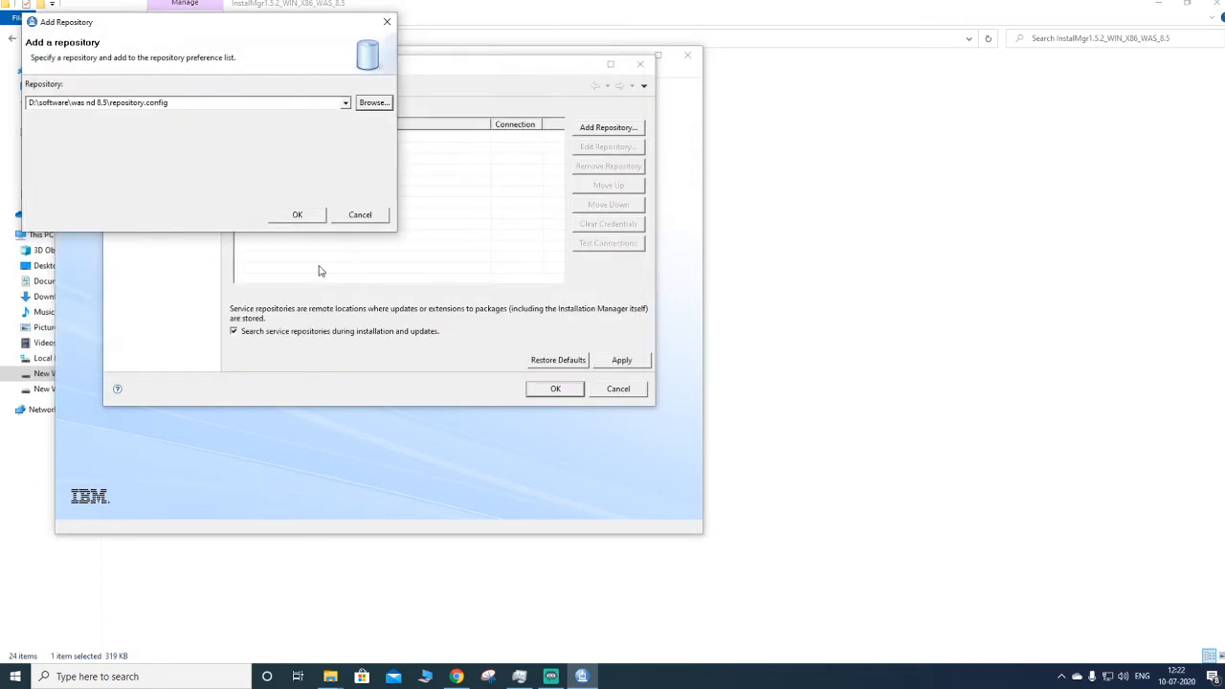
{"action": "left_click", "coordinate": [298, 215]}
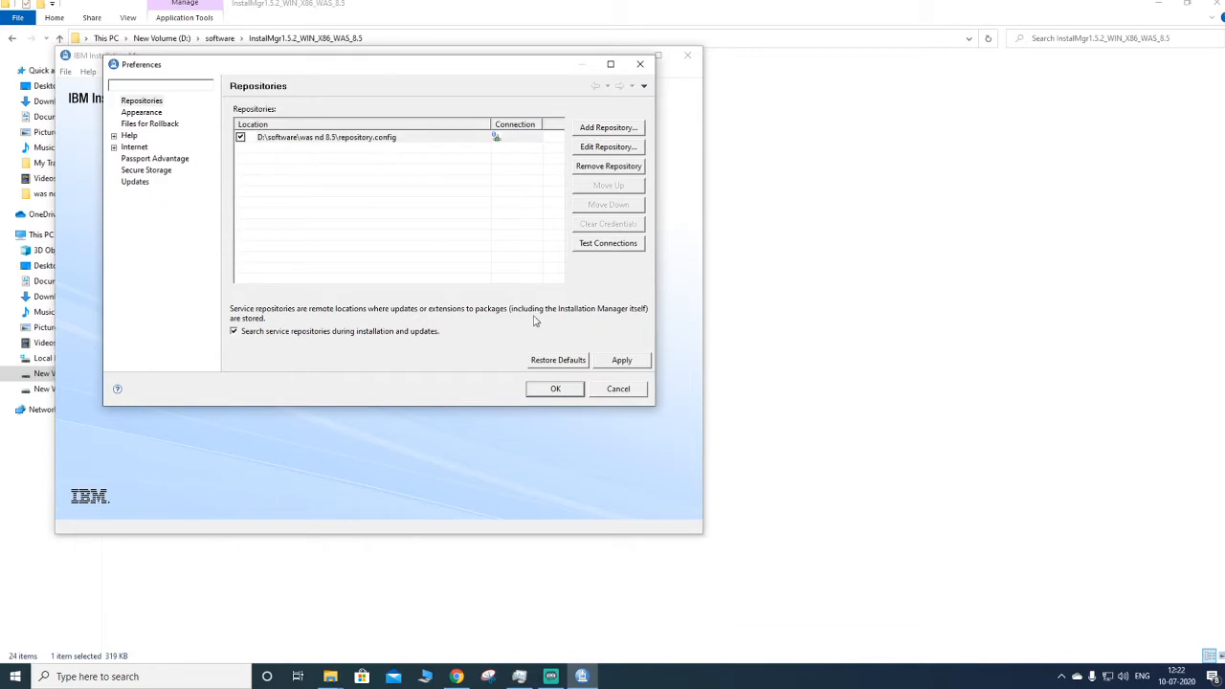
- Test the repository connection, then apply and save the repository preferences
{"action": "left_click", "coordinate": [616, 248]}
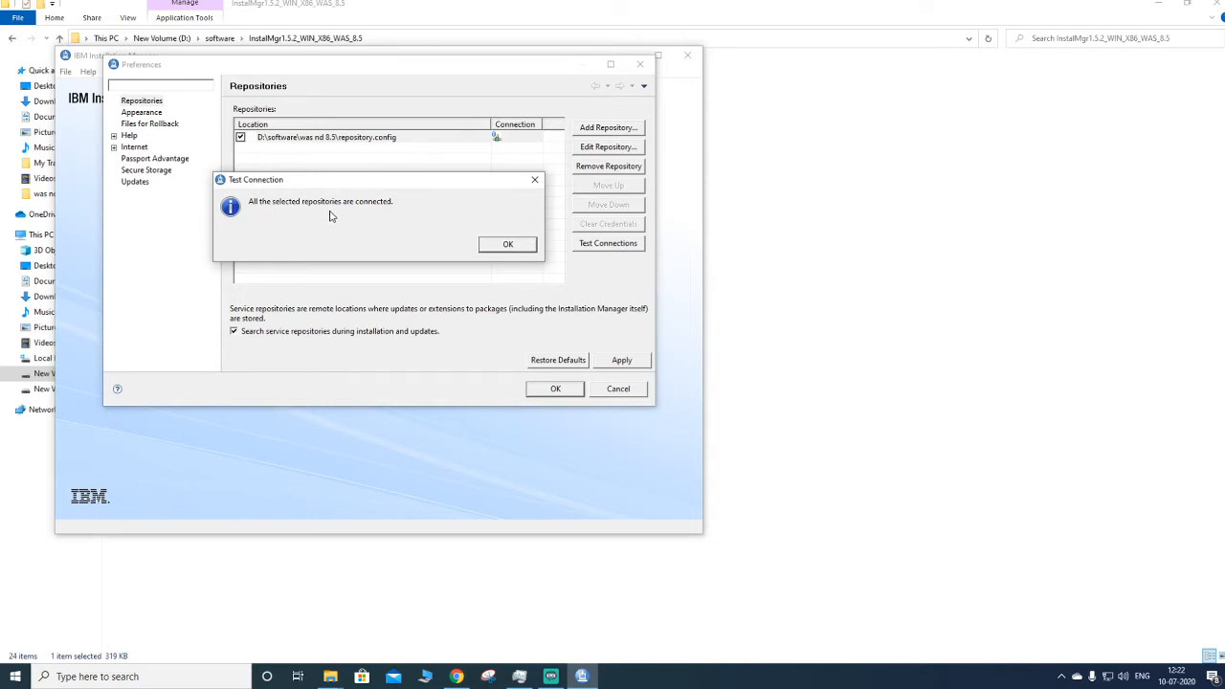
{"action": "left_click", "coordinate": [507, 244]}
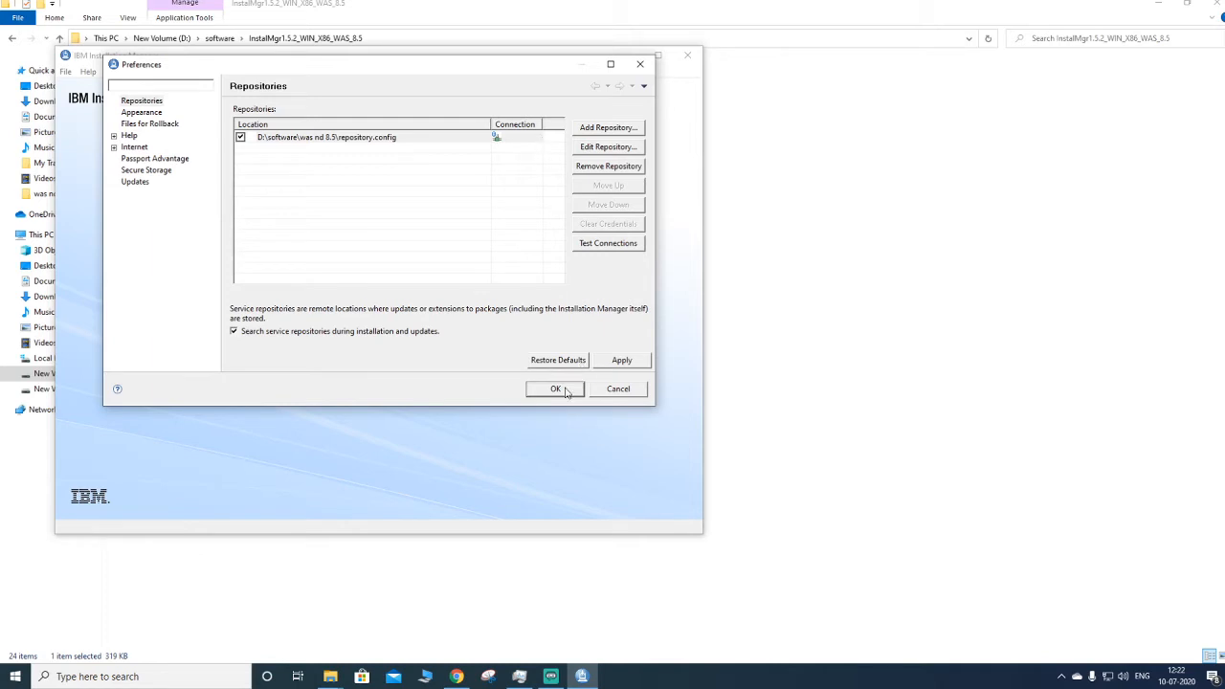
{"action": "left_click", "coordinate": [613, 362]}
{"action": "left_click", "coordinate": [560, 392]}
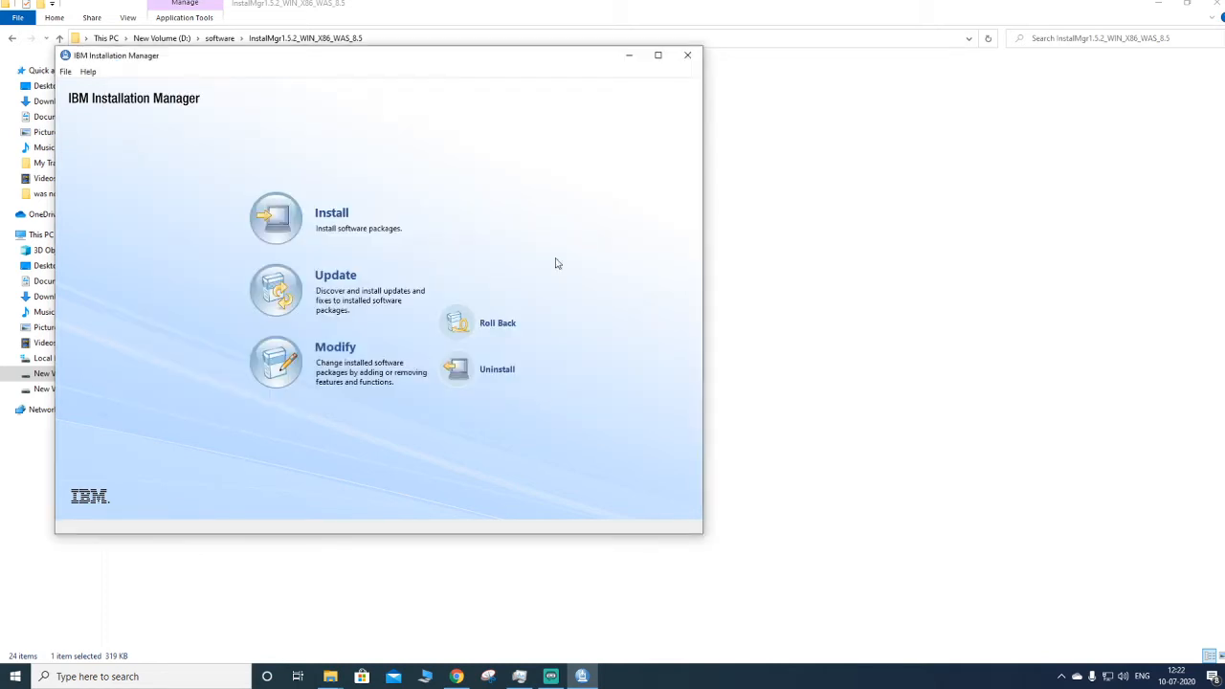
- Start an installation, select IBM WebSphere Application Server Network Deployment Version 8.5.5.0, and continue past the prerequisite check
{"action": "left_click", "coordinate": [300, 230]}
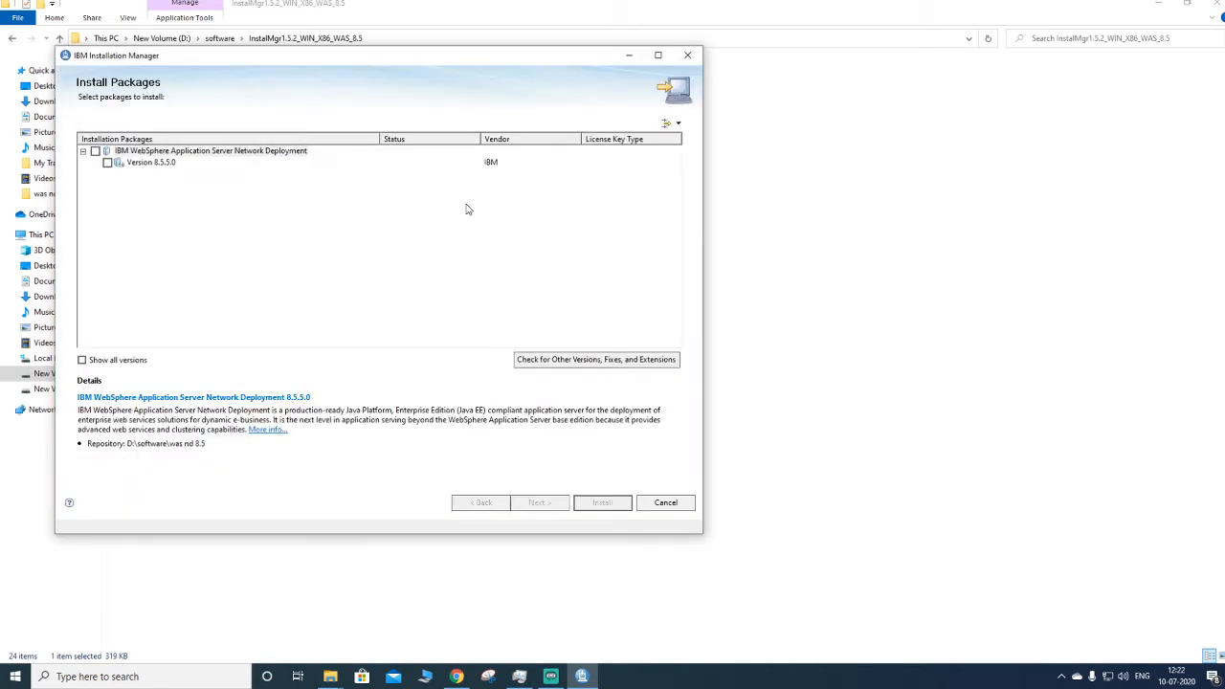
{"action": "left_click", "coordinate": [95, 151]}
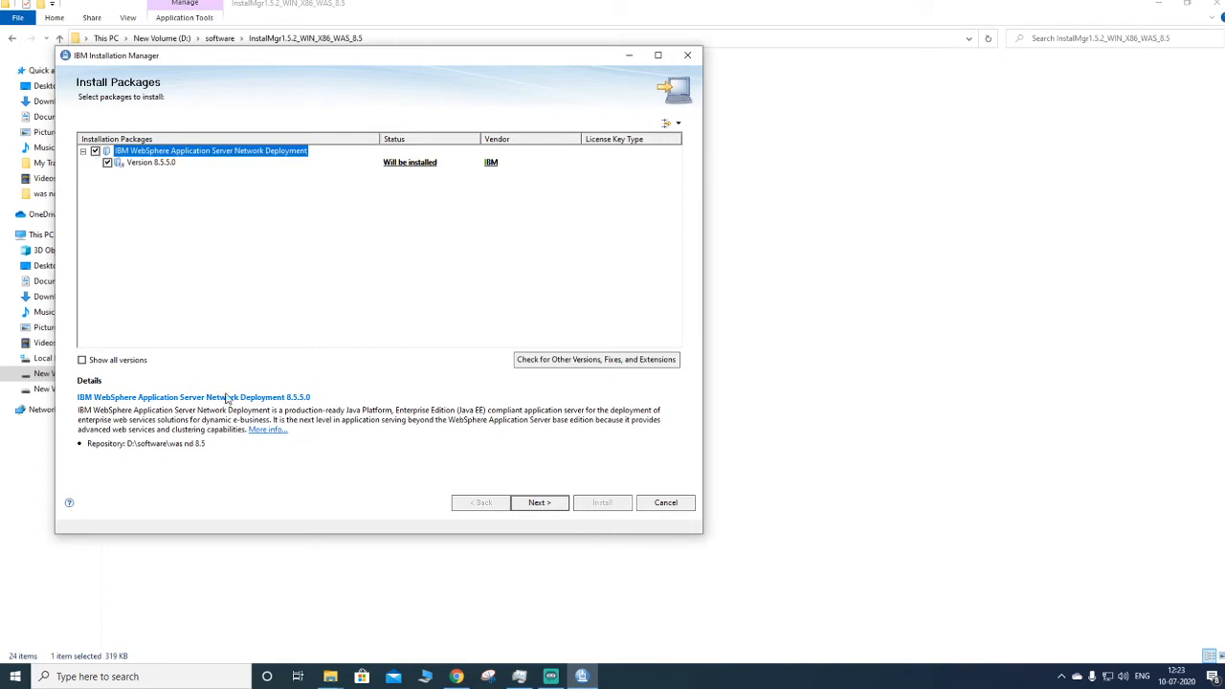
{"action": "left_click", "coordinate": [545, 503]}
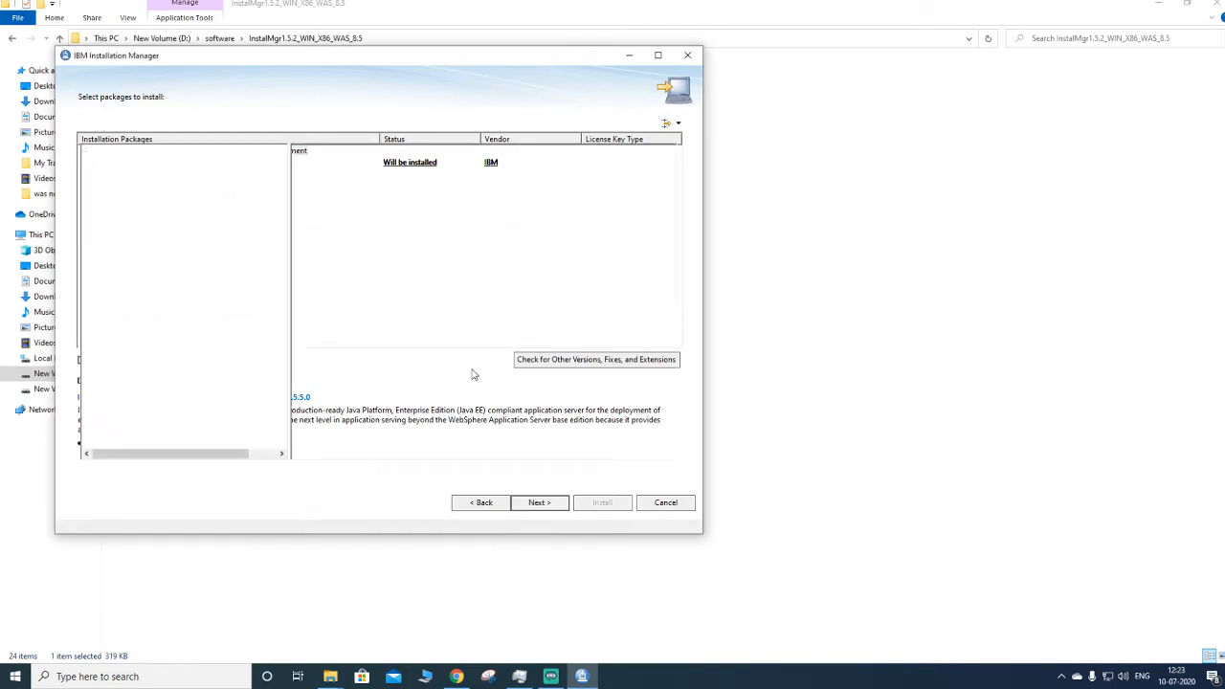
{"action": "left_click", "coordinate": [540, 502]}
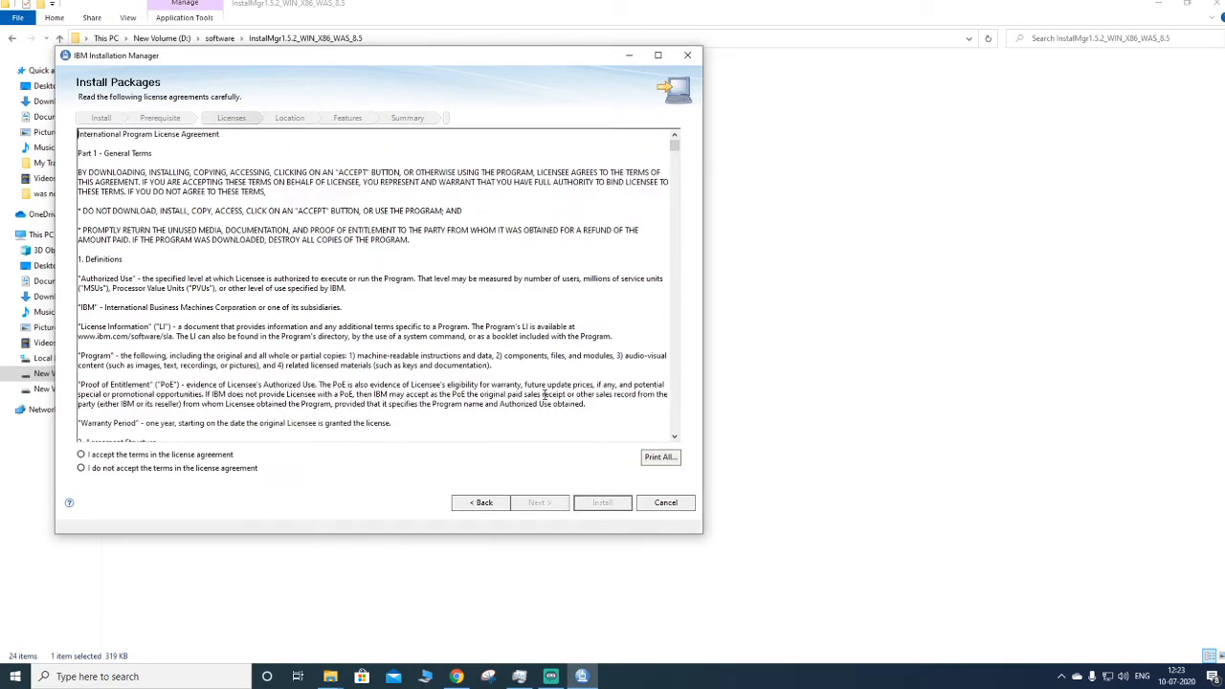
- Accept the license agreement and keep the default shared resources directory C:\Program Files (x86)\IBM\IMShared
{"action": "left_click", "coordinate": [153, 457]}
{"action": "left_click", "coordinate": [565, 504]}
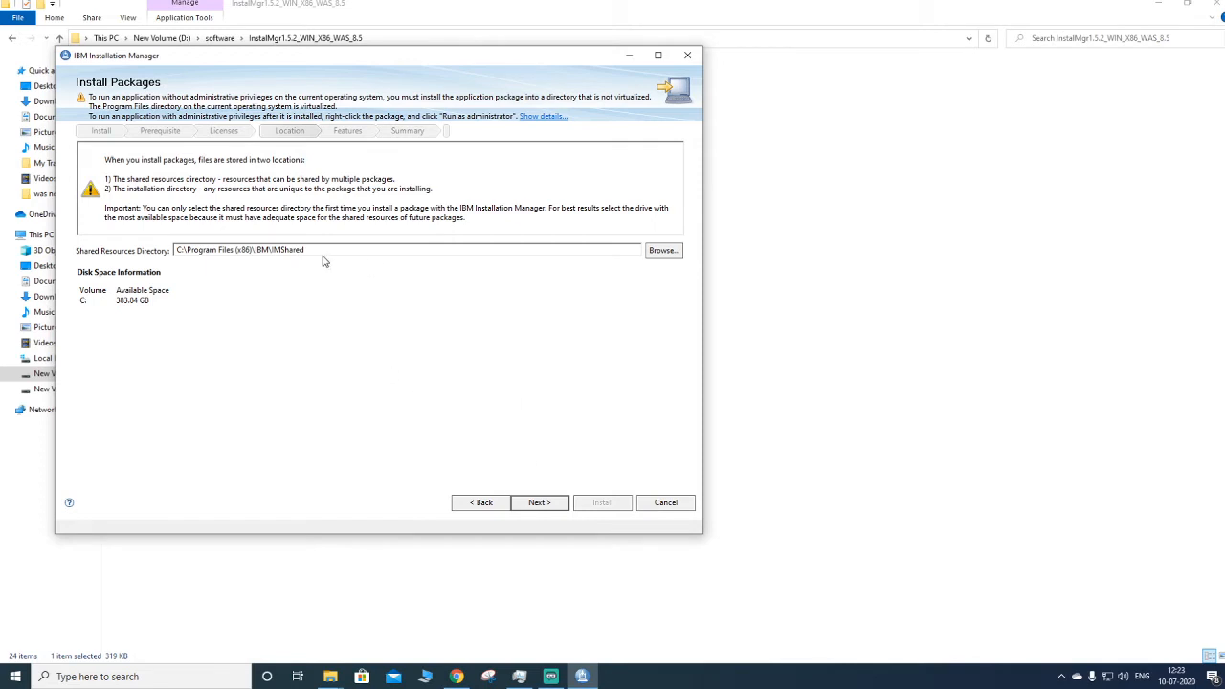
{"action": "left_click", "coordinate": [538, 502]}
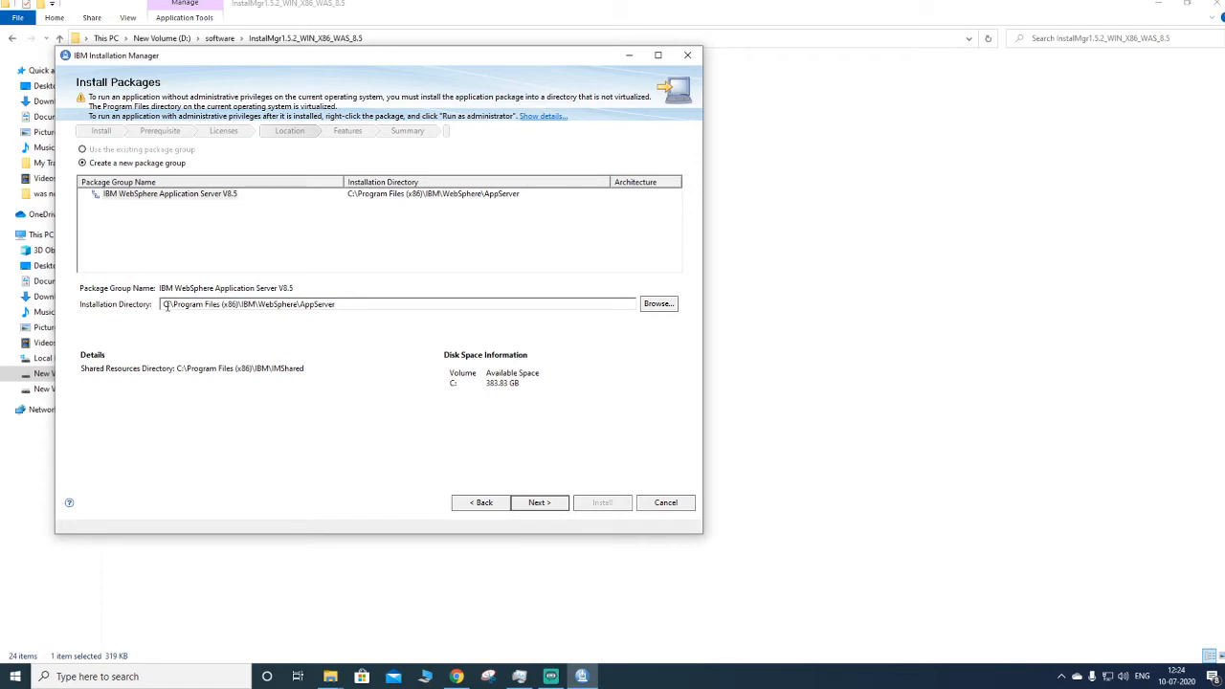
{"action": "left_click", "coordinate": [664, 308]}
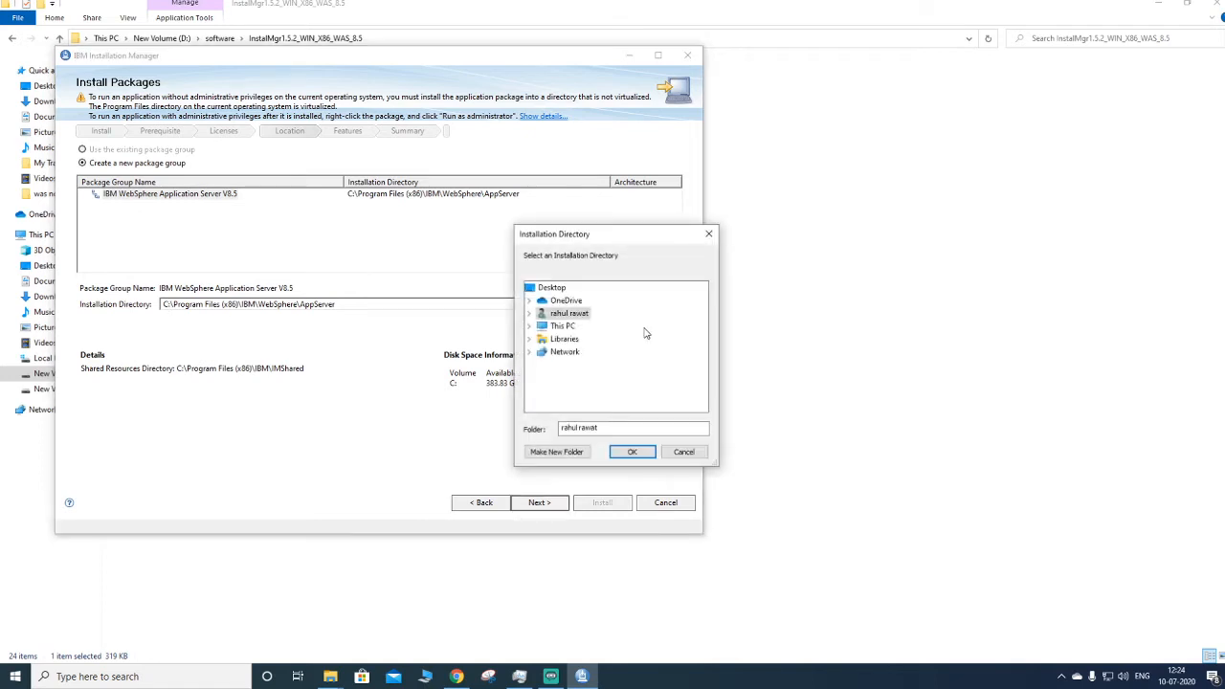
{"action": "left_click", "coordinate": [530, 326]}
{"action": "left_click", "coordinate": [708, 234]}
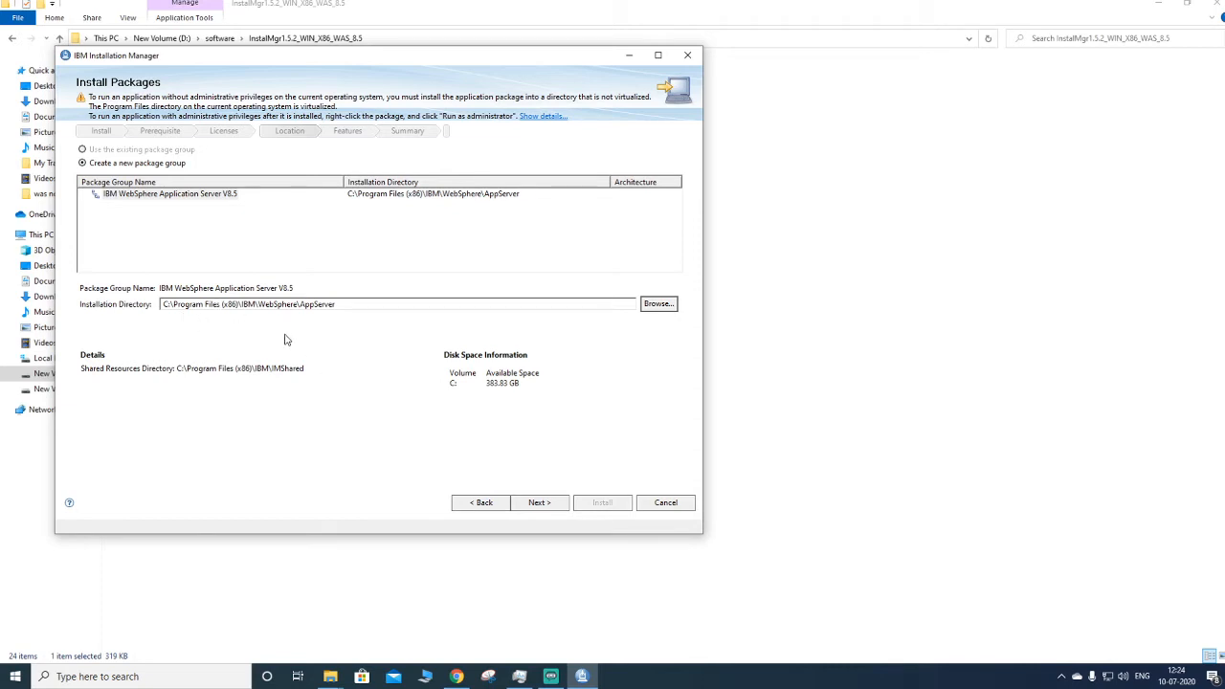
- Keep the default installation directory C:\Program Files (x86)\IBM\WebSphere\AppServer and the English-only translation selection
{"action": "left_click", "coordinate": [549, 510]}
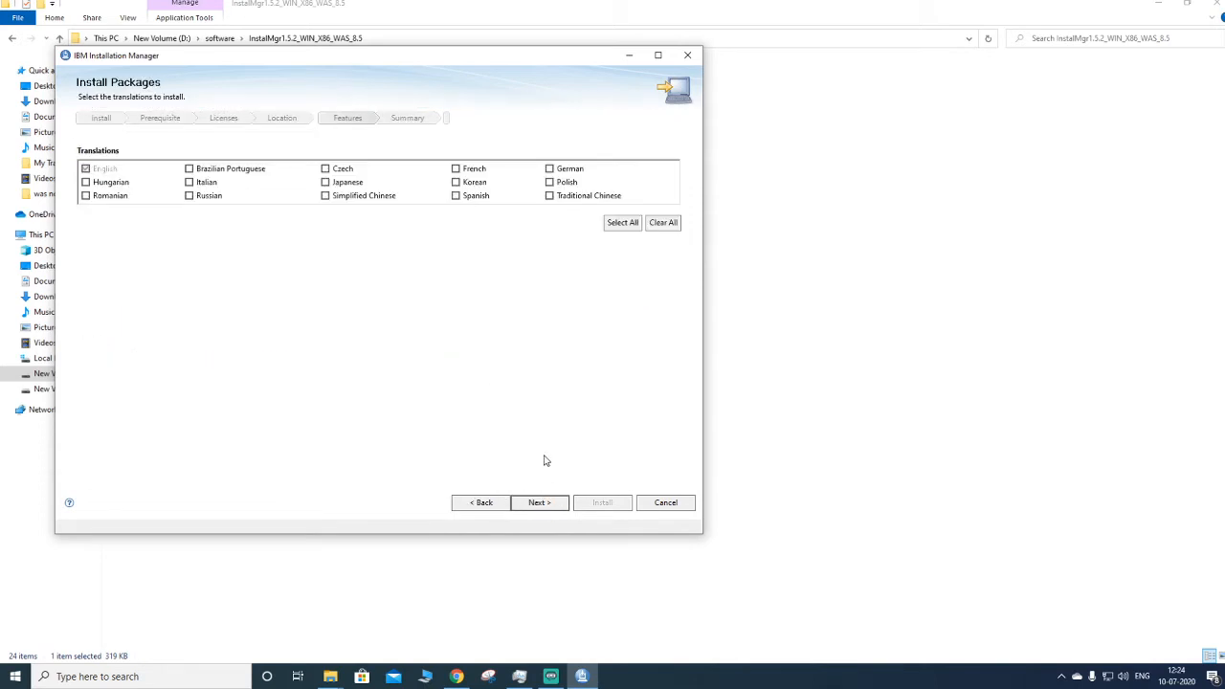
{"action": "left_click", "coordinate": [479, 506]}
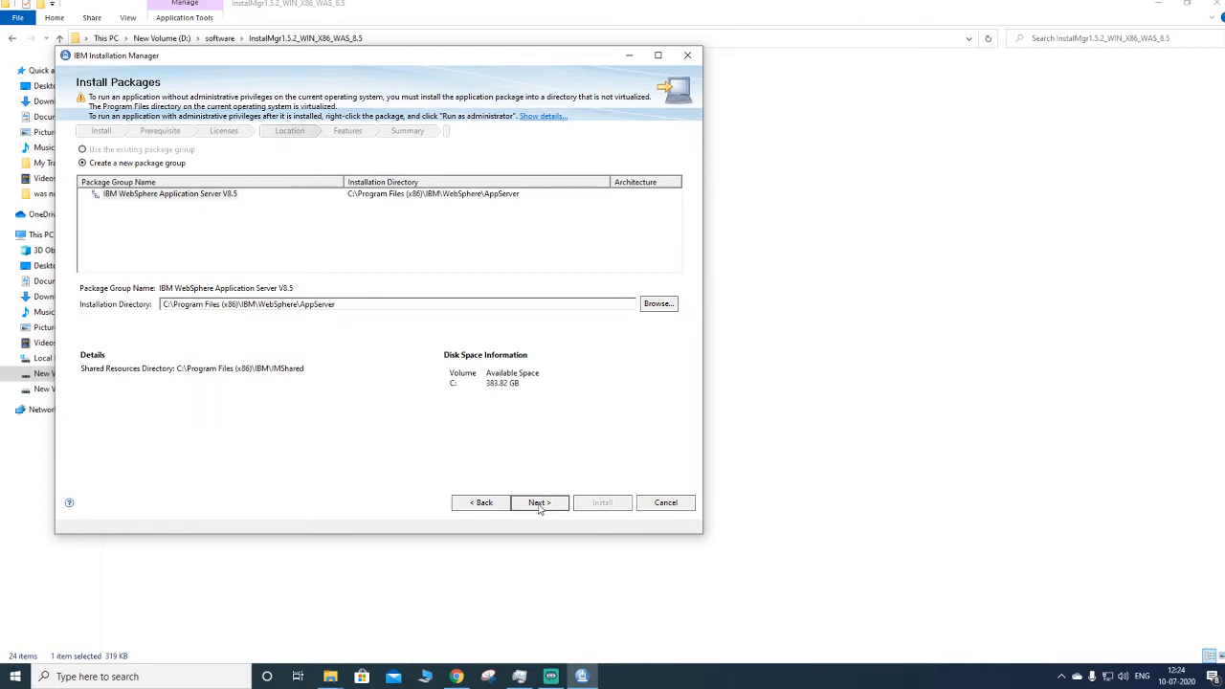
{"action": "left_click", "coordinate": [539, 503]}
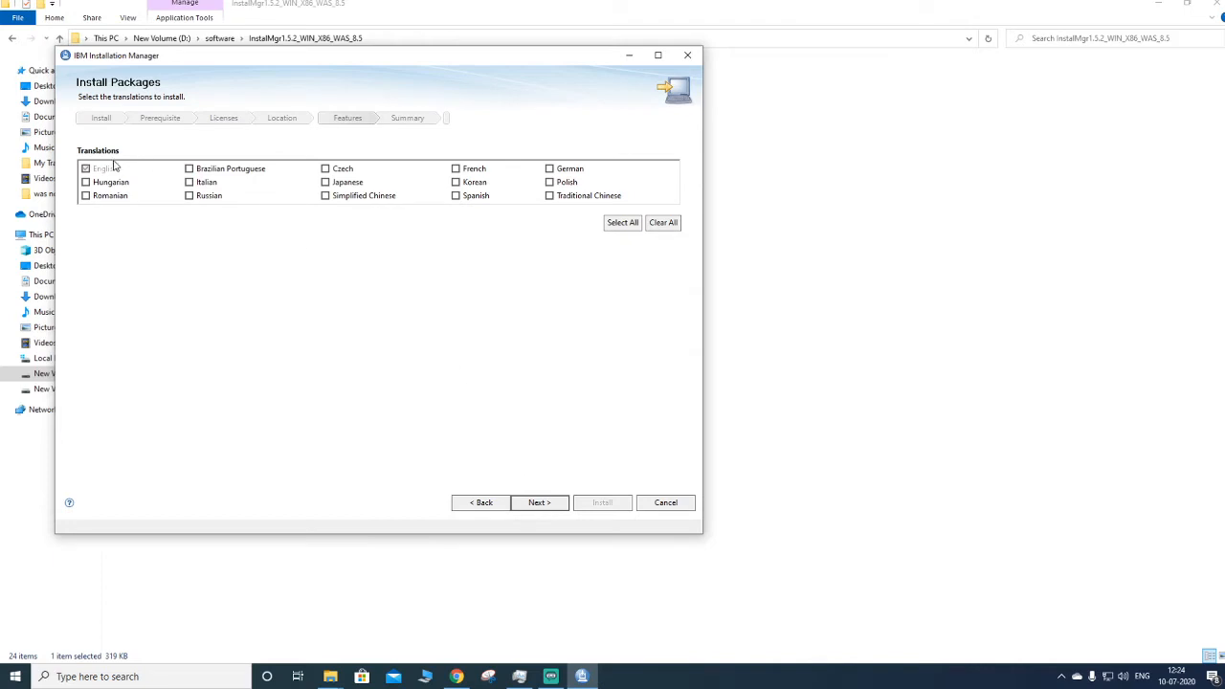
{"action": "left_click", "coordinate": [545, 506]}
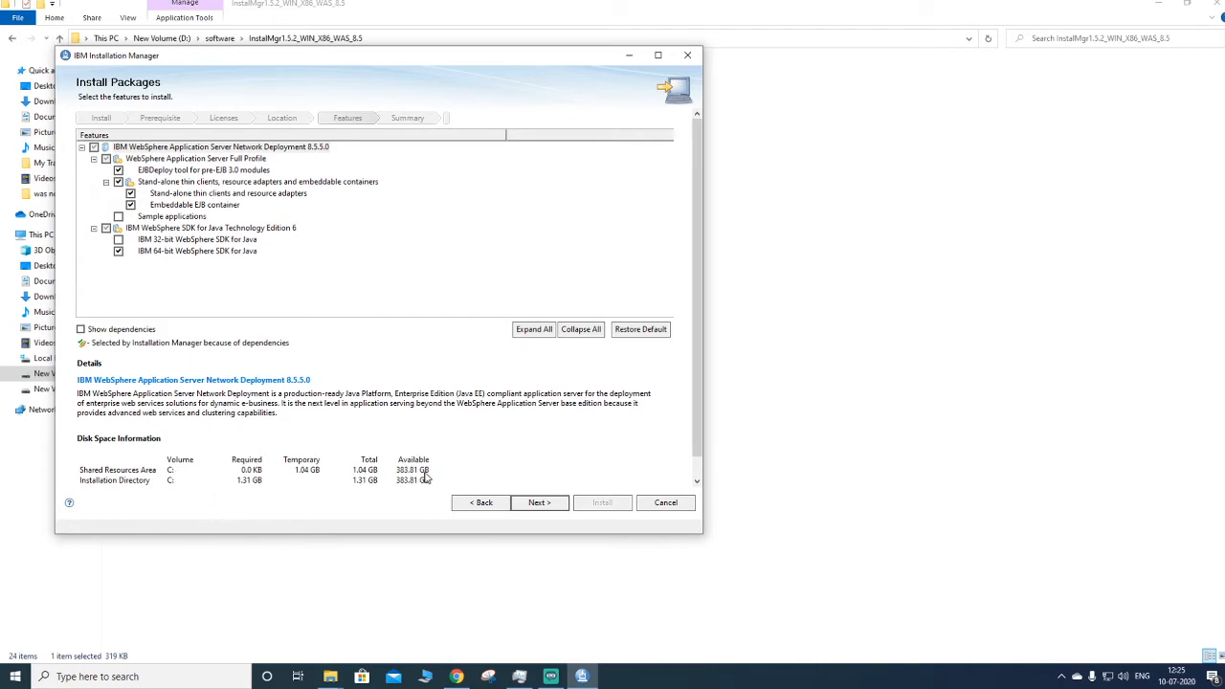
- Keep the default features, install the package, and finish without starting a profile management tool
{"action": "left_click", "coordinate": [541, 507]}
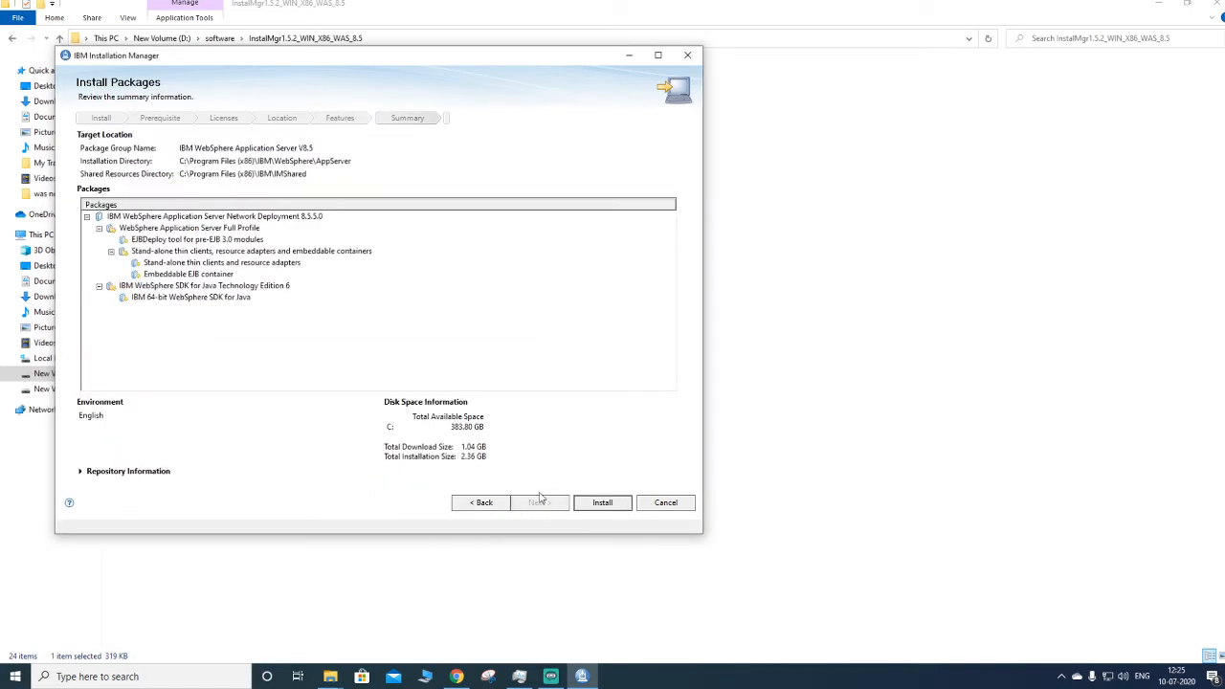
{"action": "left_click", "coordinate": [592, 505]}
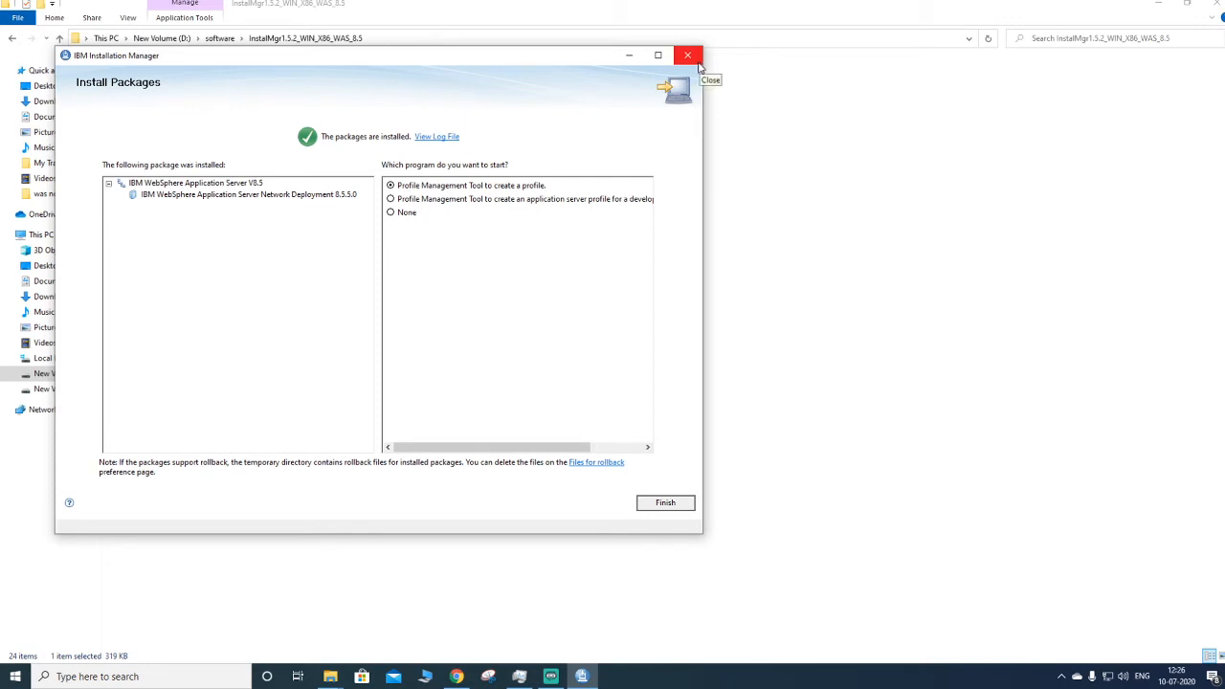
{"action": "left_click", "coordinate": [666, 508]}
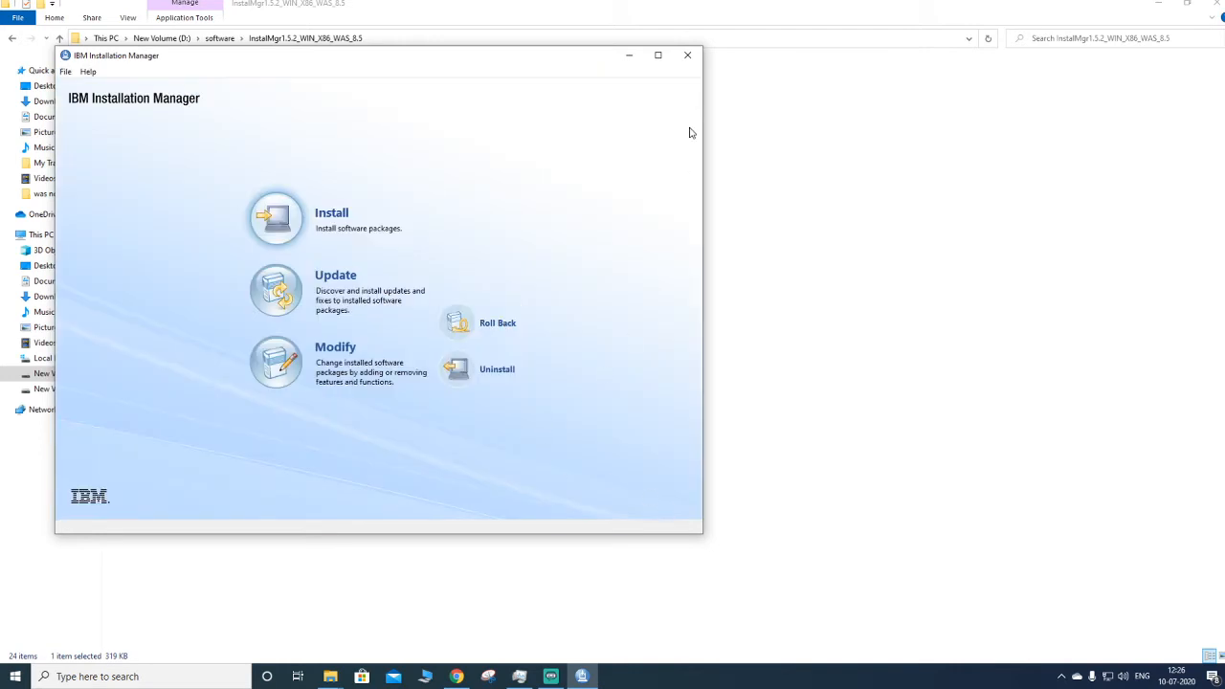
- Close Installation Manager and browse in File Explorer to C:\Program Files\IBM
{"action": "left_click", "coordinate": [687, 59]}
{"action": "left_click", "coordinate": [41, 235]}
{"action": "double_click", "coordinate": [193, 196]}
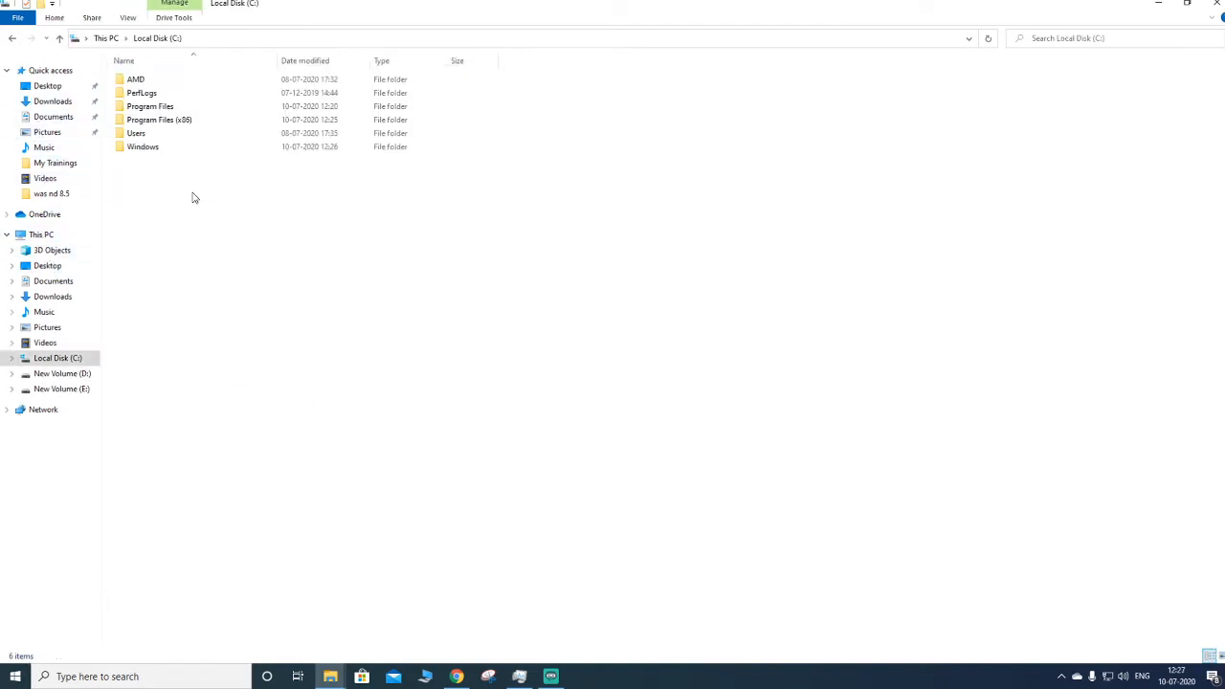
{"action": "double_click", "coordinate": [171, 107]}
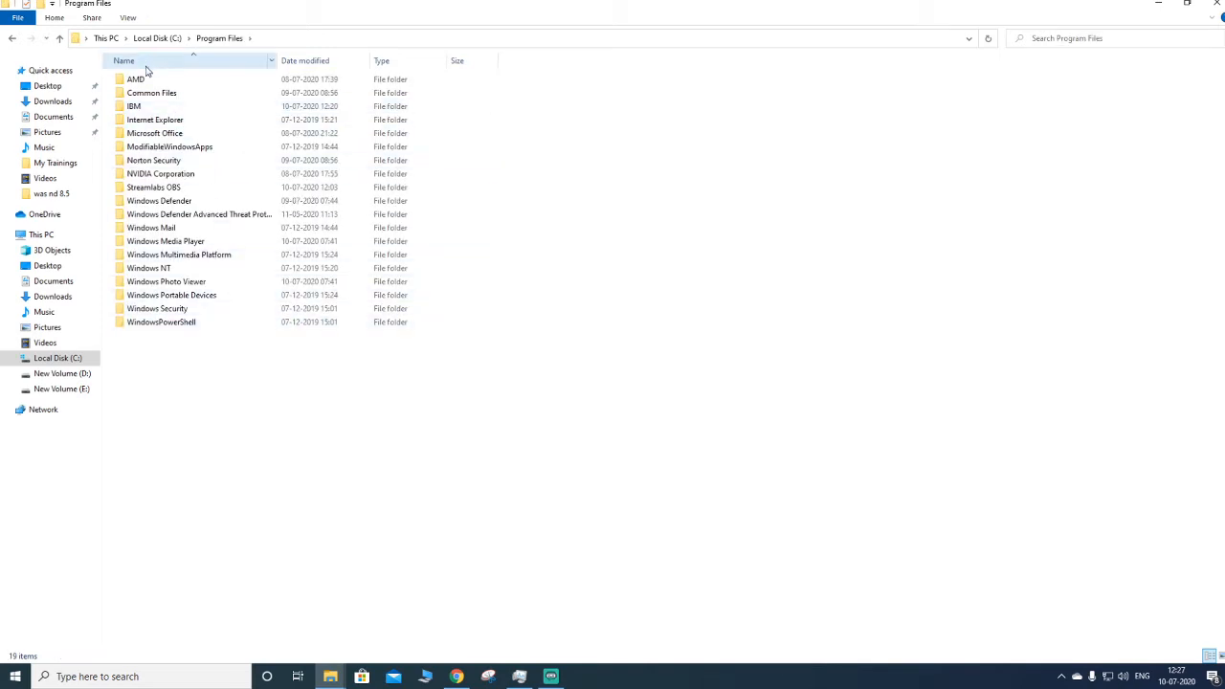
{"action": "double_click", "coordinate": [137, 106]}
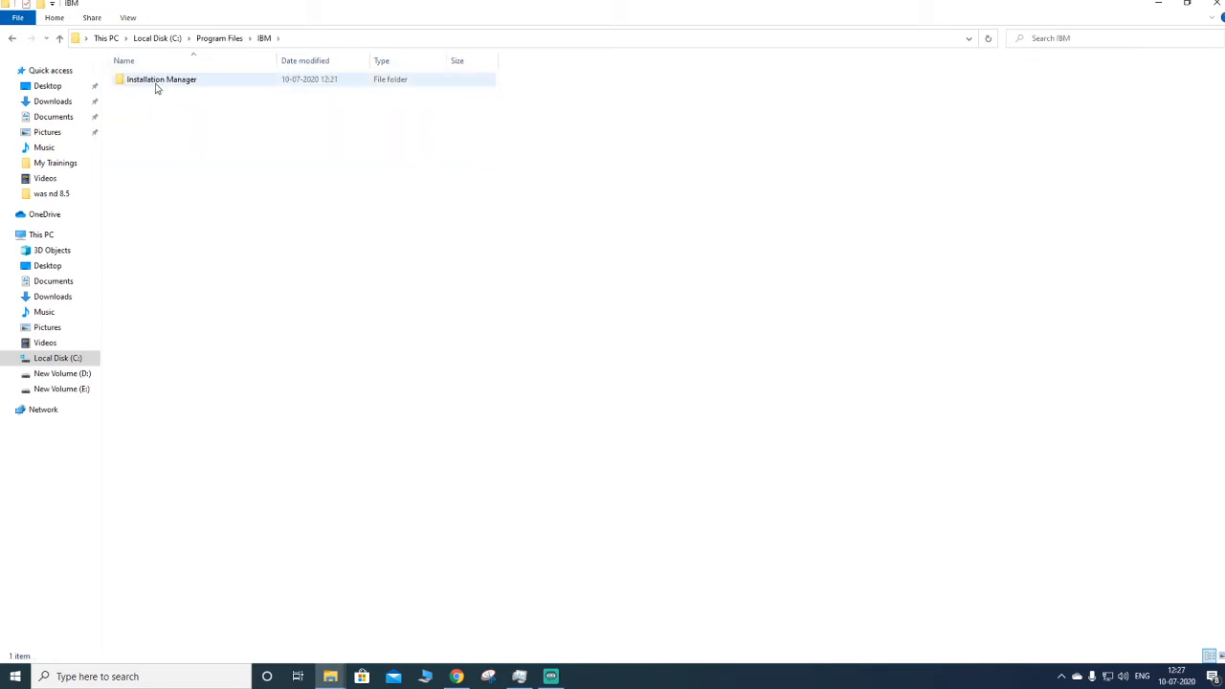
- Browse the installed IBM folders under Program Files (x86) down to WebSphere\AppServer
{"action": "left_click", "coordinate": [12, 39]}
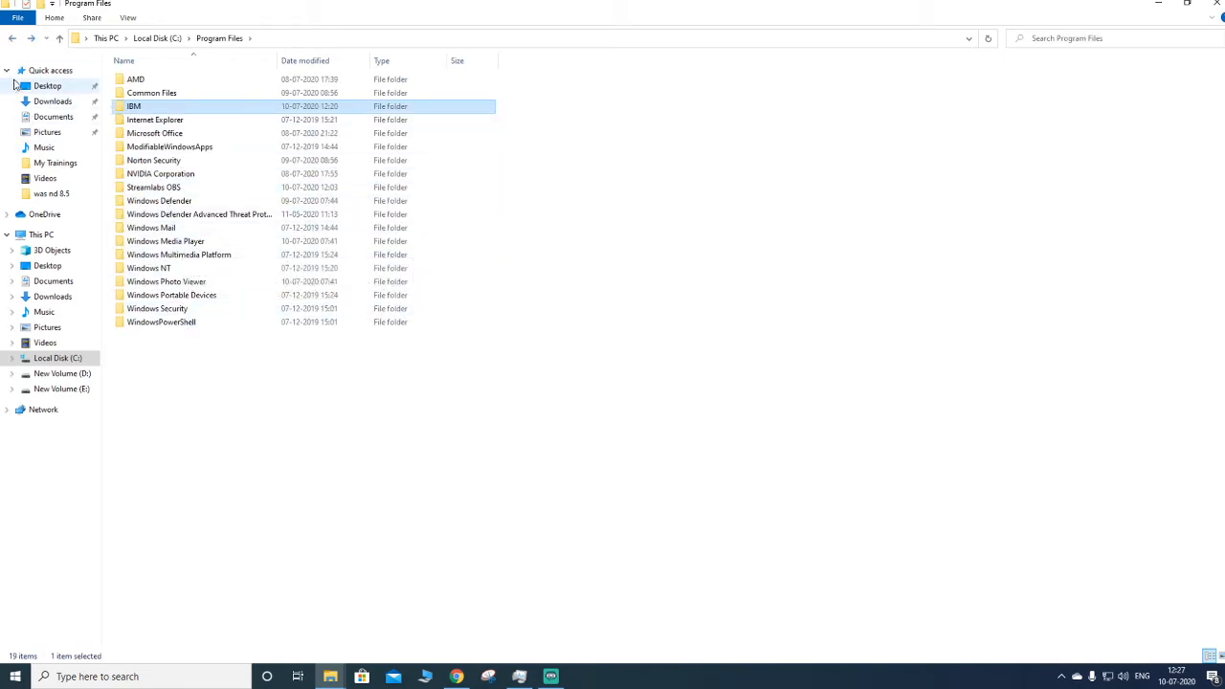
{"action": "left_click", "coordinate": [13, 40]}
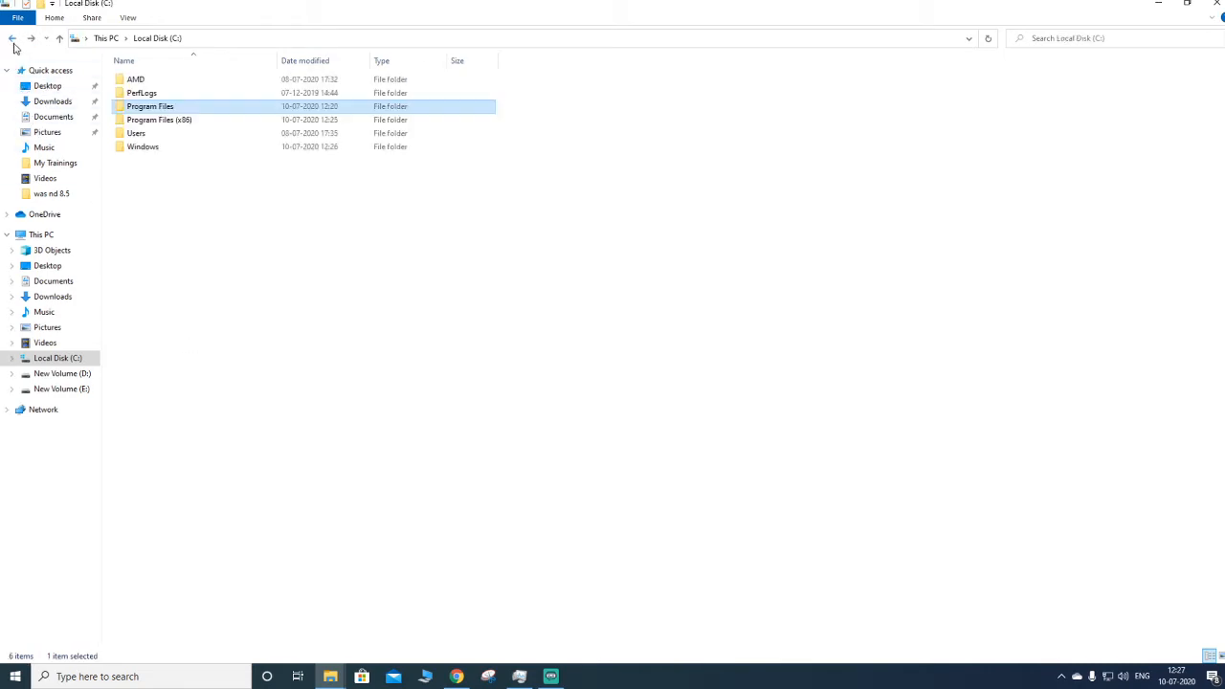
{"action": "double_click", "coordinate": [134, 121]}
{"action": "double_click", "coordinate": [158, 134]}
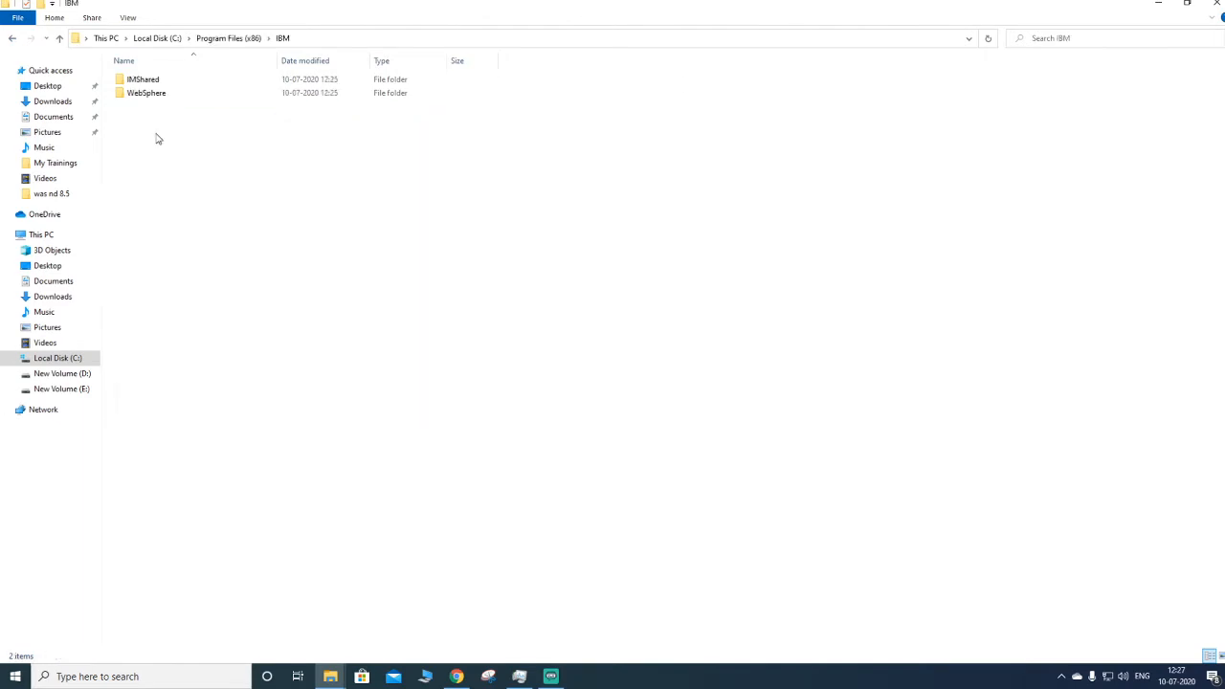
{"action": "left_click", "coordinate": [164, 94]}
{"action": "left_click", "coordinate": [162, 82]}
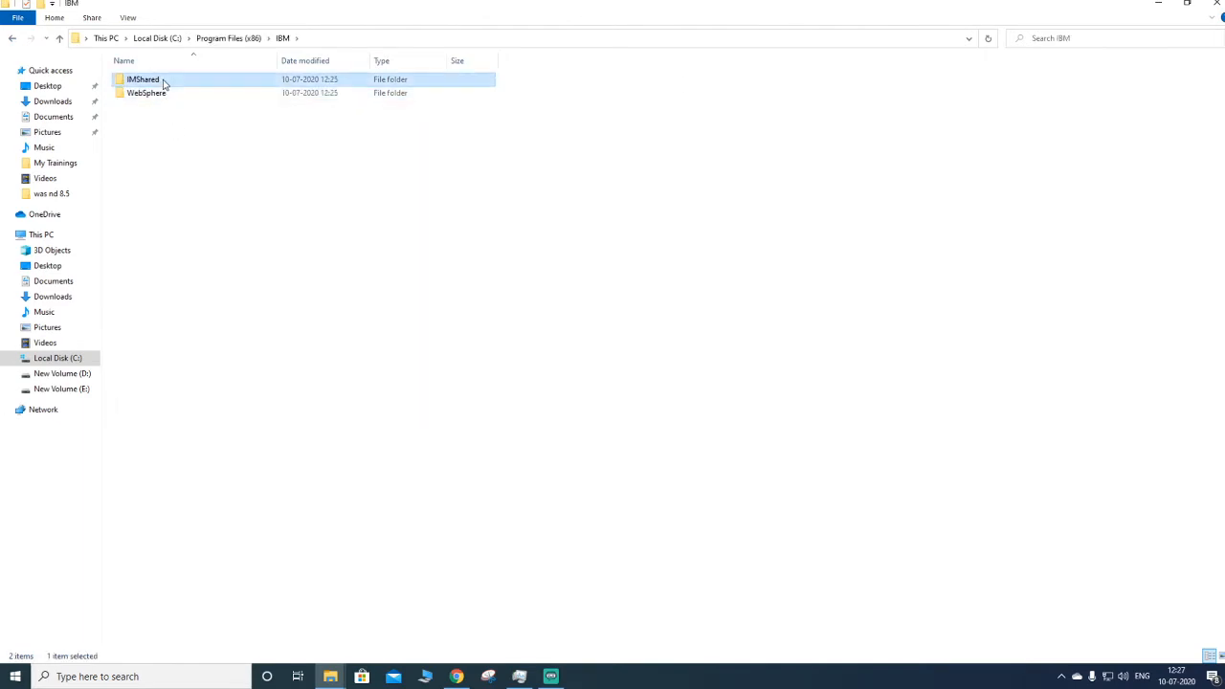
{"action": "double_click", "coordinate": [164, 94]}
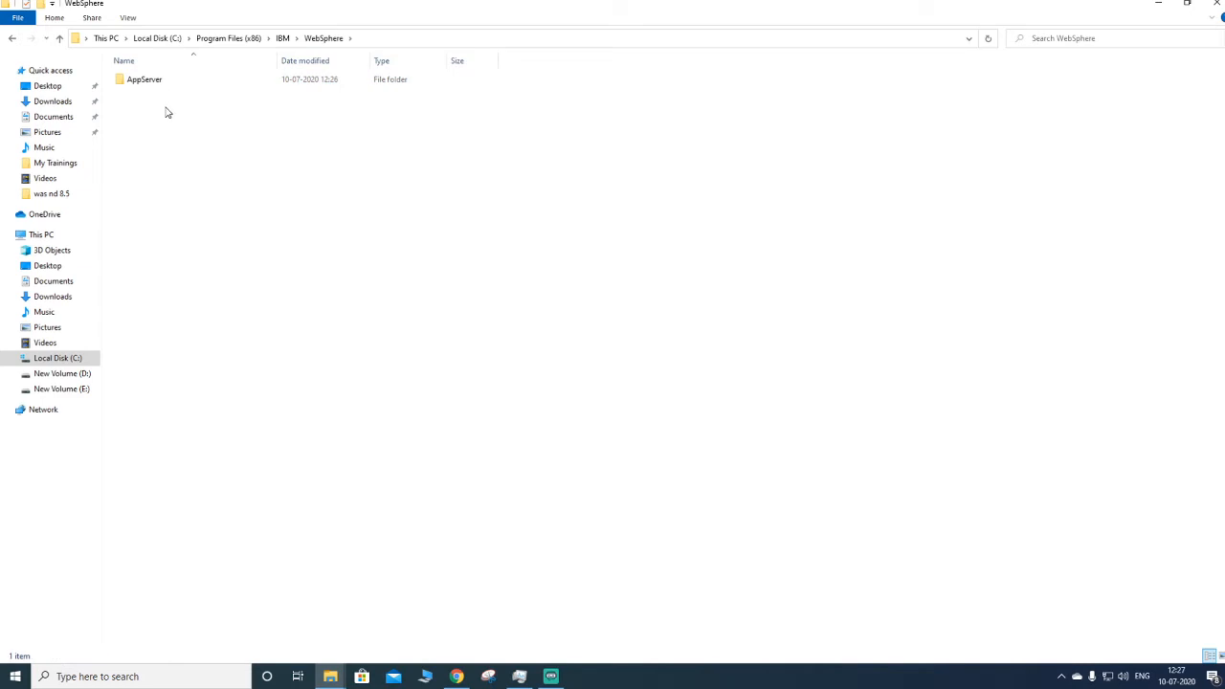
{"action": "double_click", "coordinate": [164, 83]}
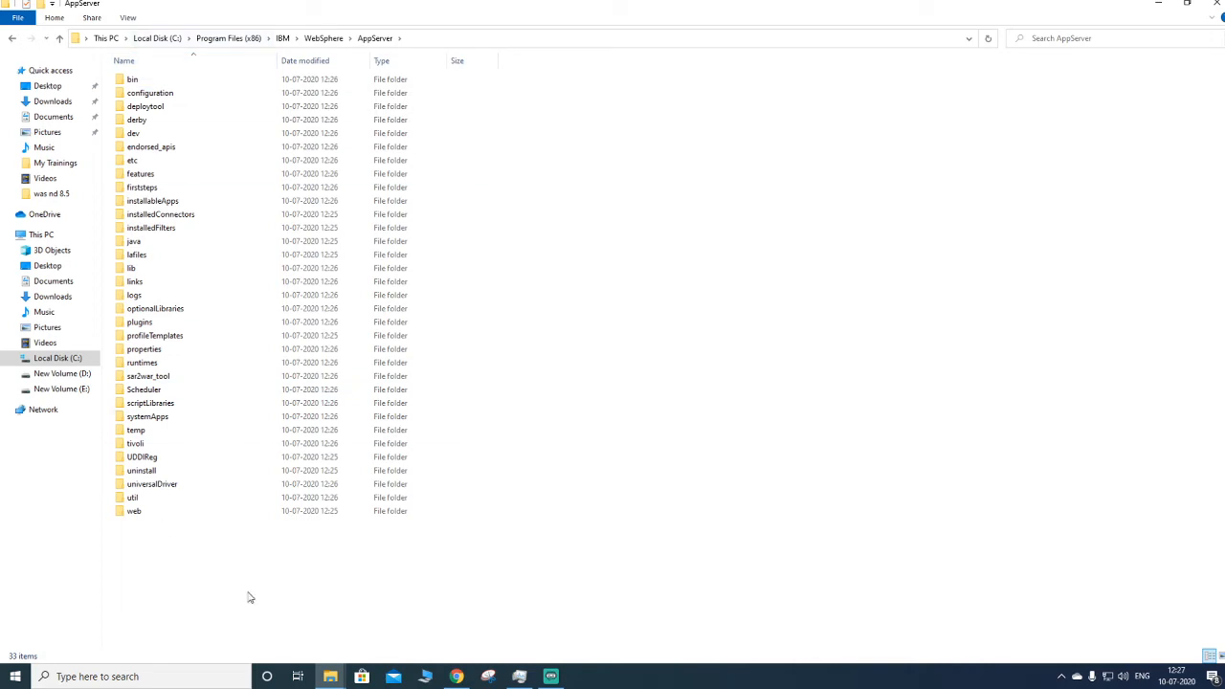
- Open bin\ProfileManagement and run pmt as administrator, approving the elevation prompt
{"action": "double_click", "coordinate": [133, 80]}
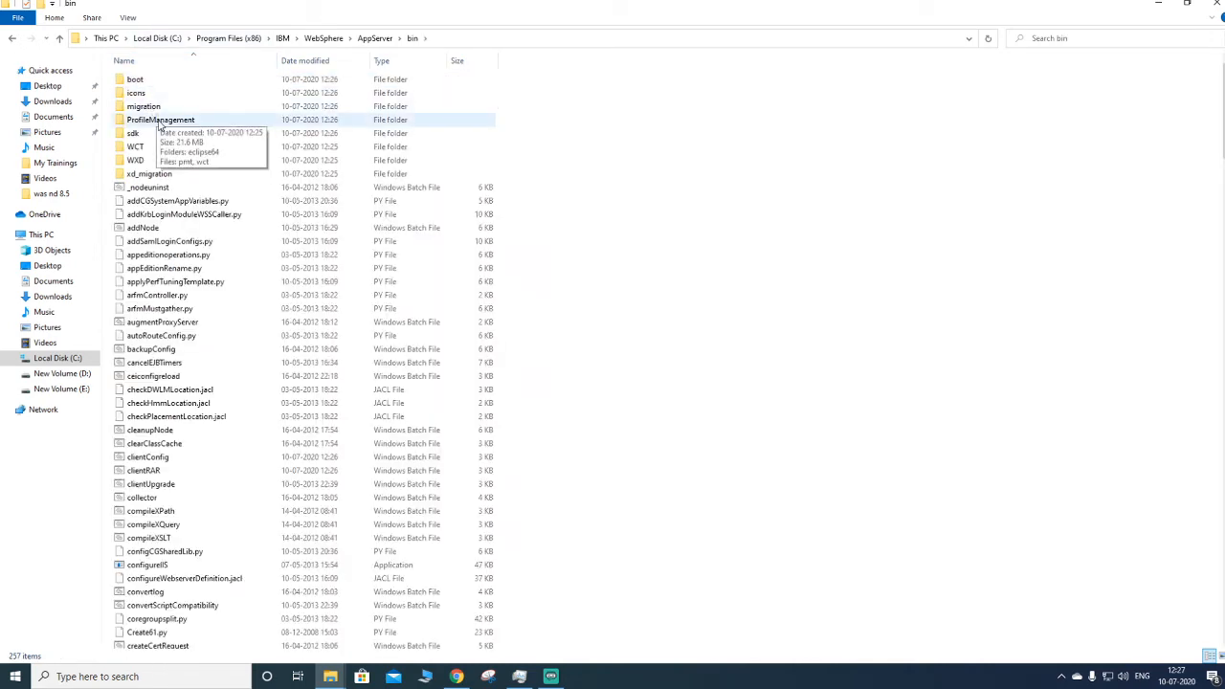
{"action": "double_click", "coordinate": [160, 125]}
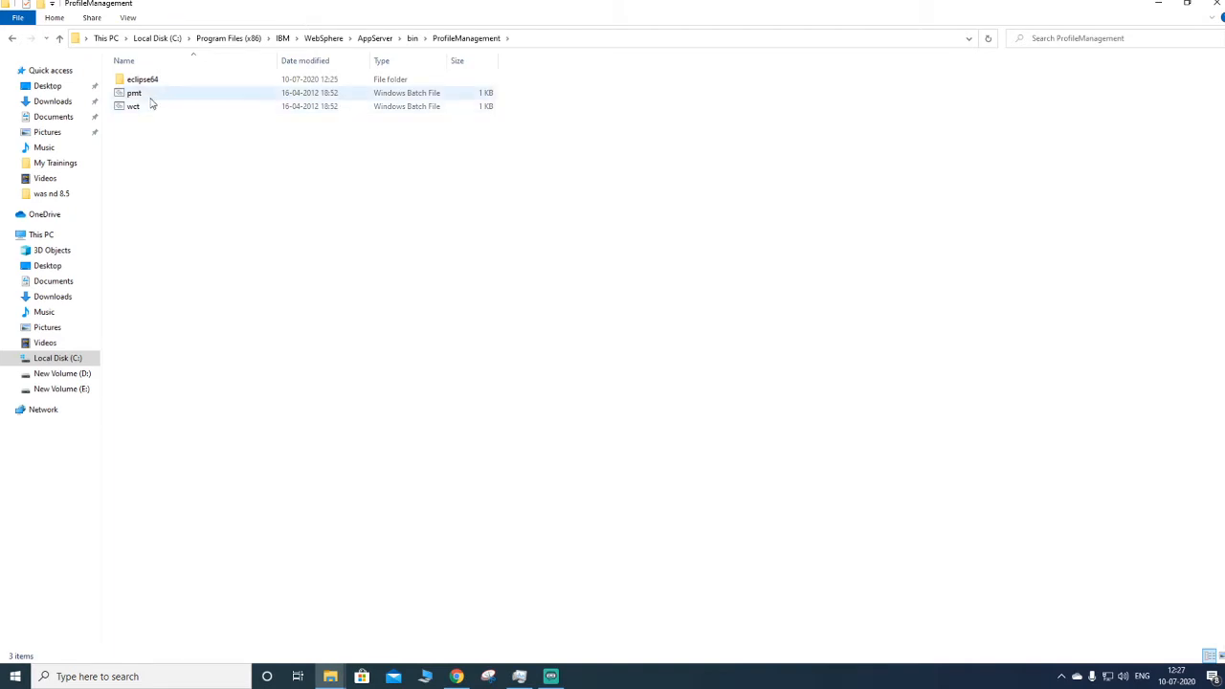
{"action": "left_click", "coordinate": [150, 97]}
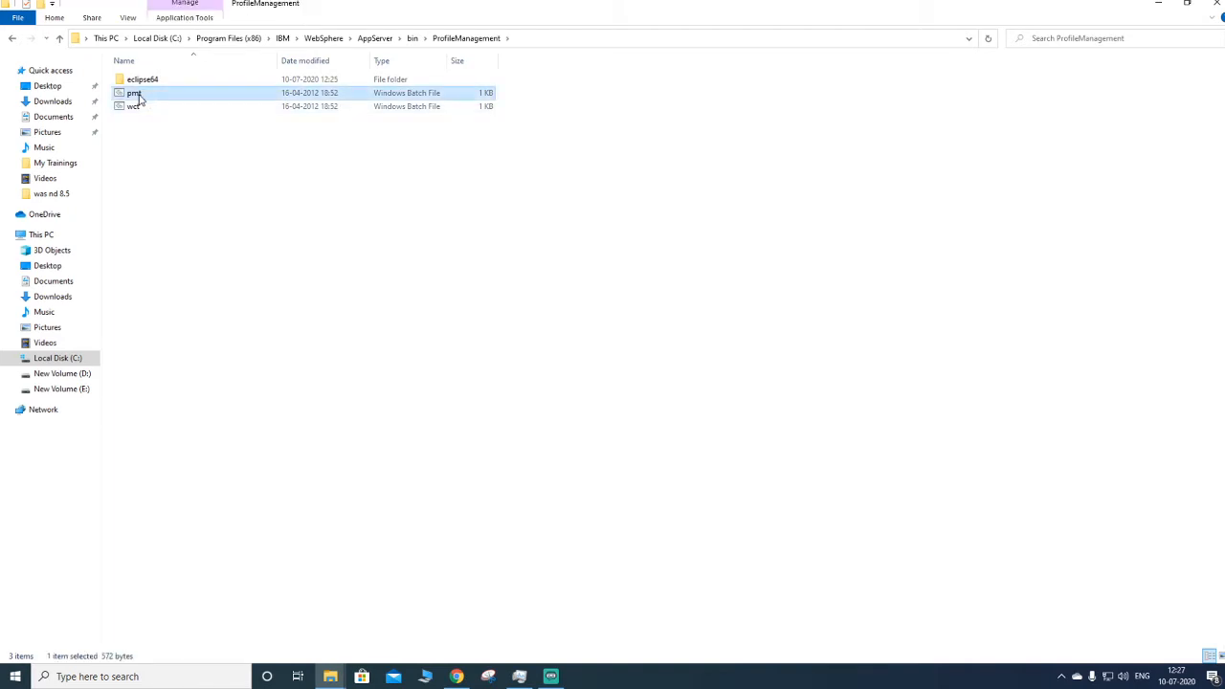
{"action": "right_click", "coordinate": [139, 99]}
{"action": "left_click", "coordinate": [173, 145]}
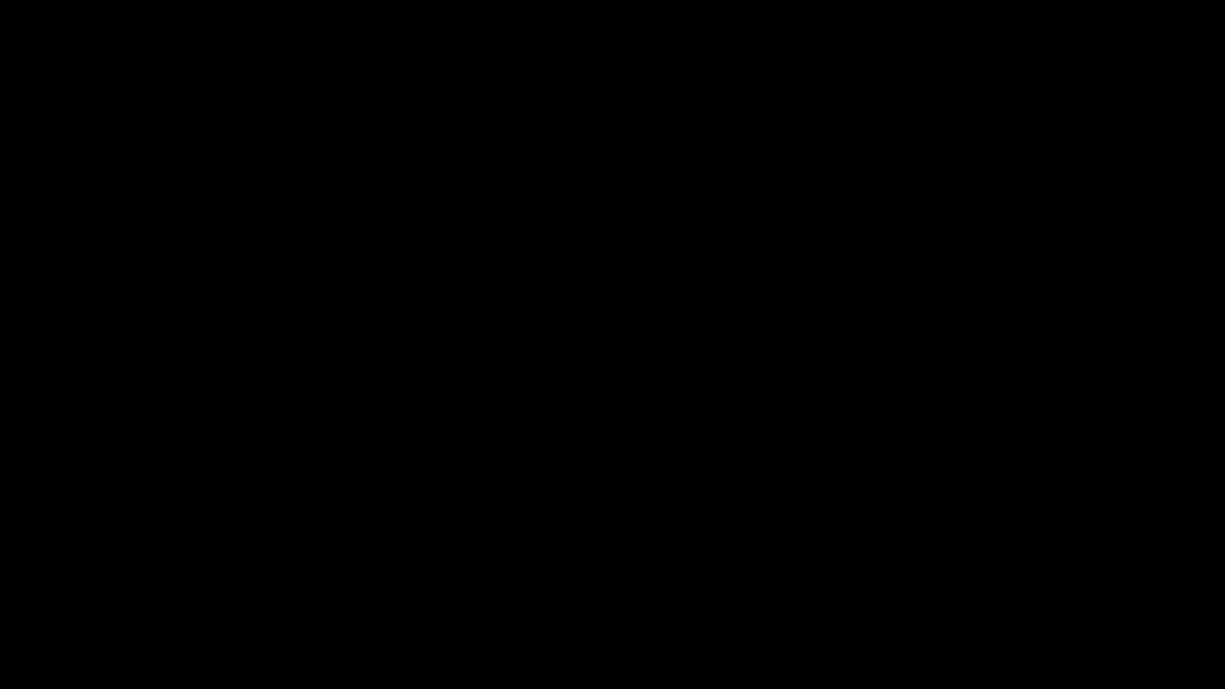
{"action": "left_click", "coordinate": [541, 342]}
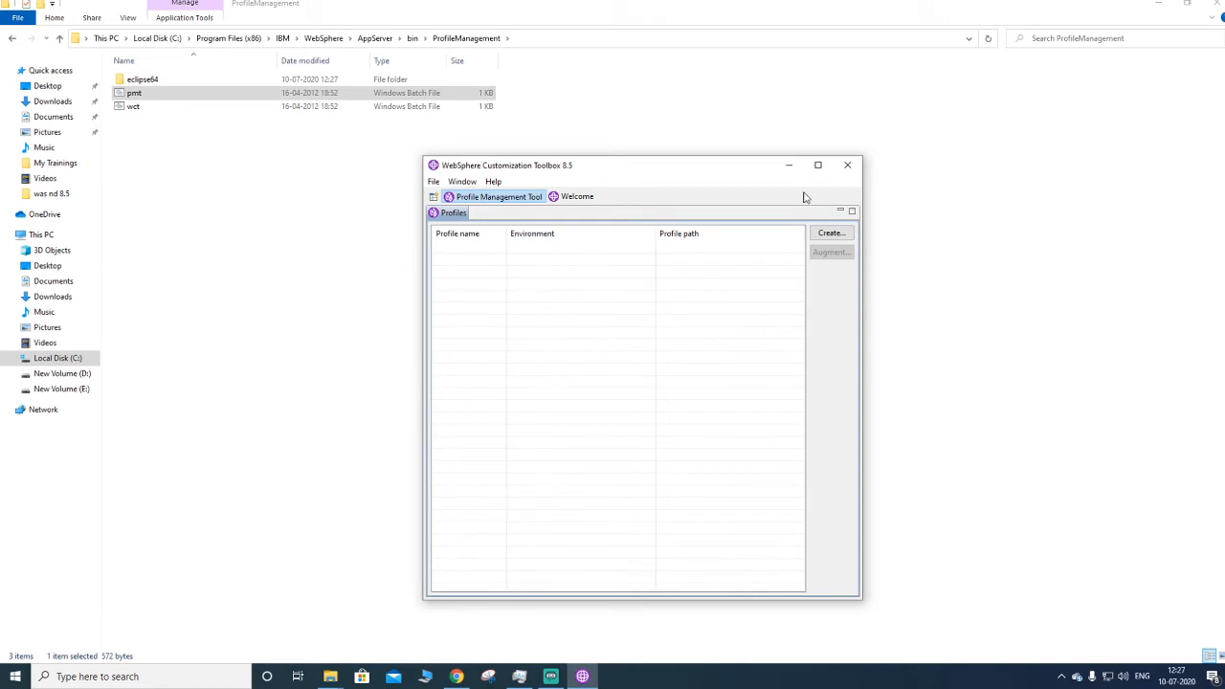
- Start creating a new profile in the Profile Management Tool and select the Management environment
{"action": "left_click_drag", "start_coordinate": [687, 172], "coordinate": [678, 124]}
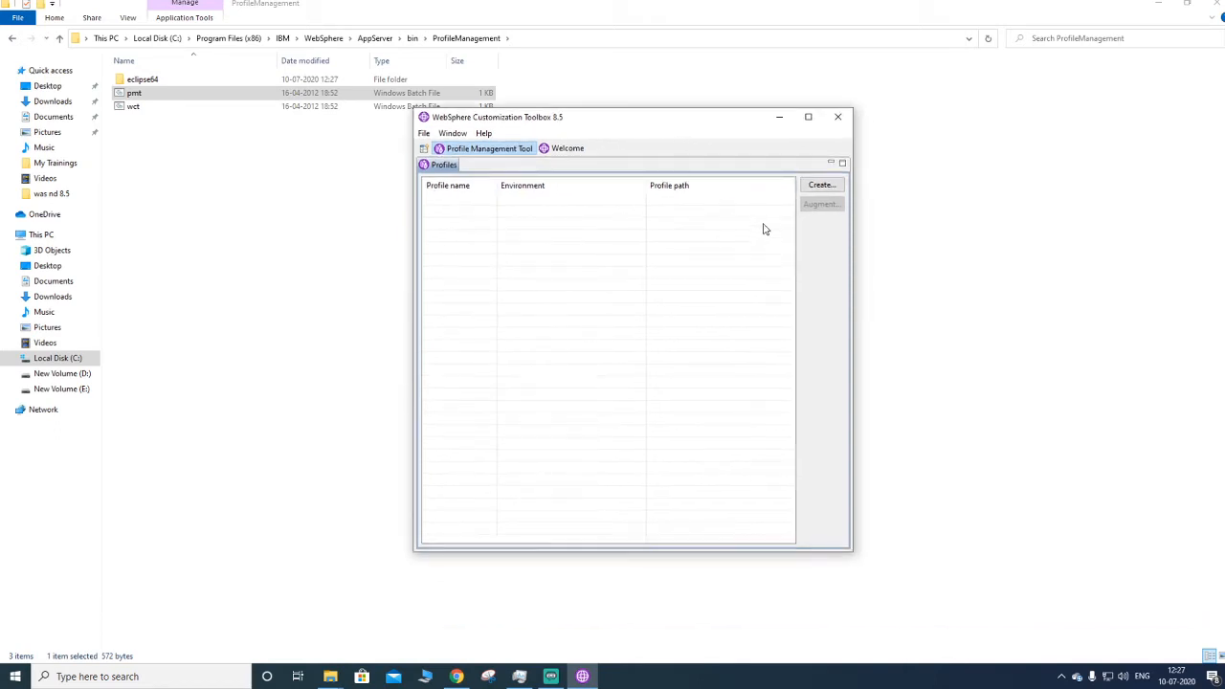
{"action": "left_click", "coordinate": [821, 184]}
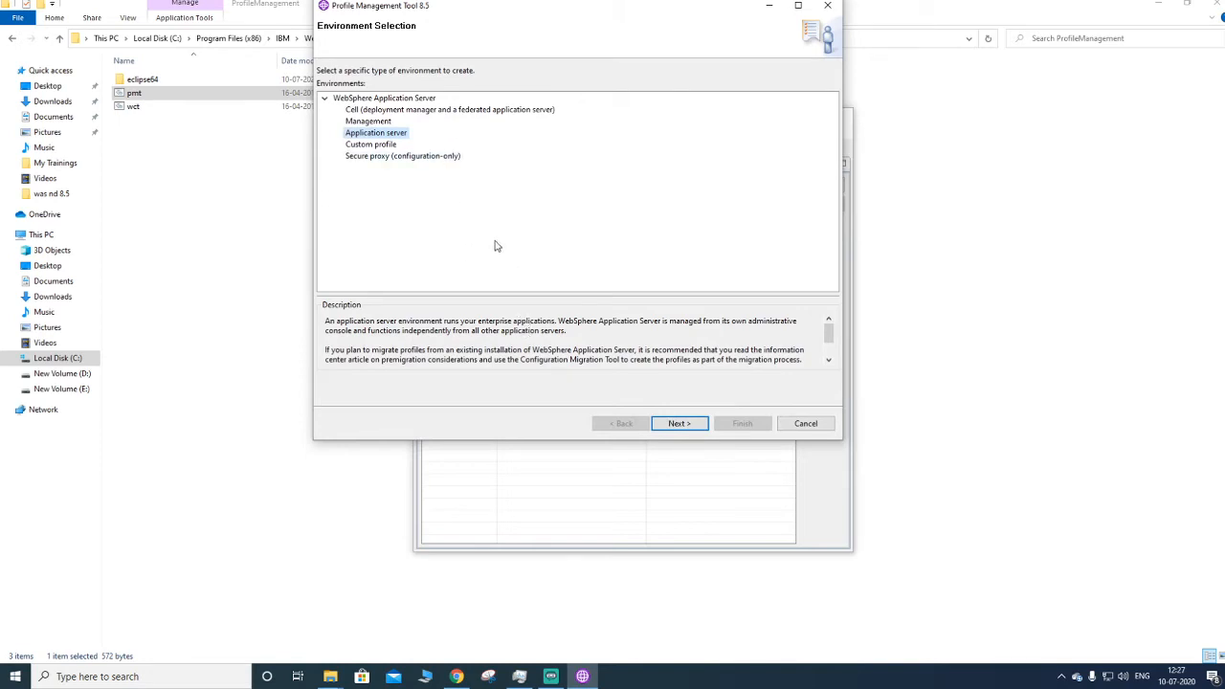
{"action": "left_click", "coordinate": [368, 122]}
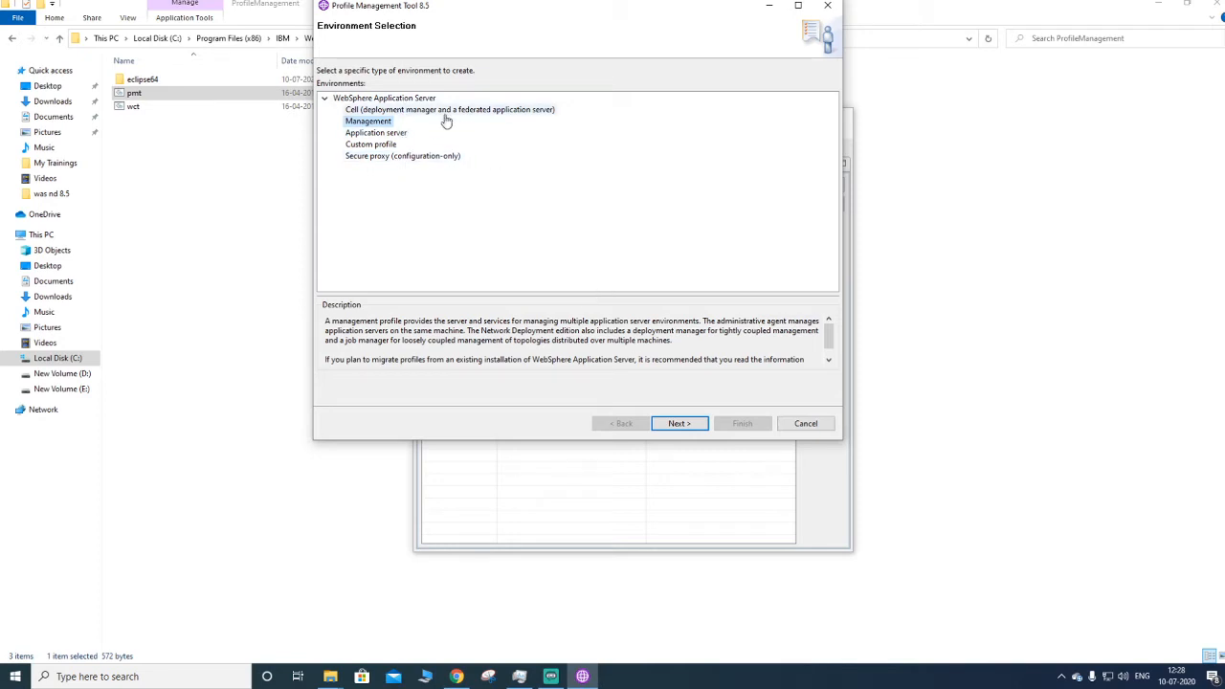
{"action": "left_click", "coordinate": [383, 132]}
{"action": "left_click", "coordinate": [368, 122]}
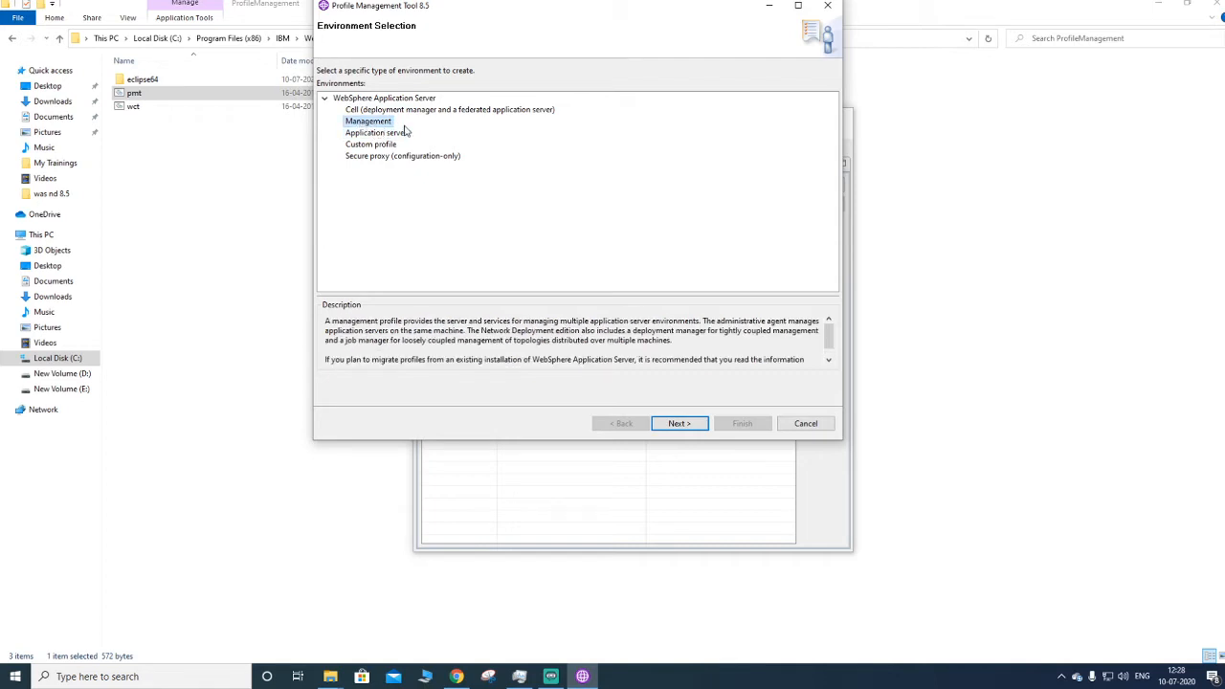
{"action": "left_click", "coordinate": [680, 424]}
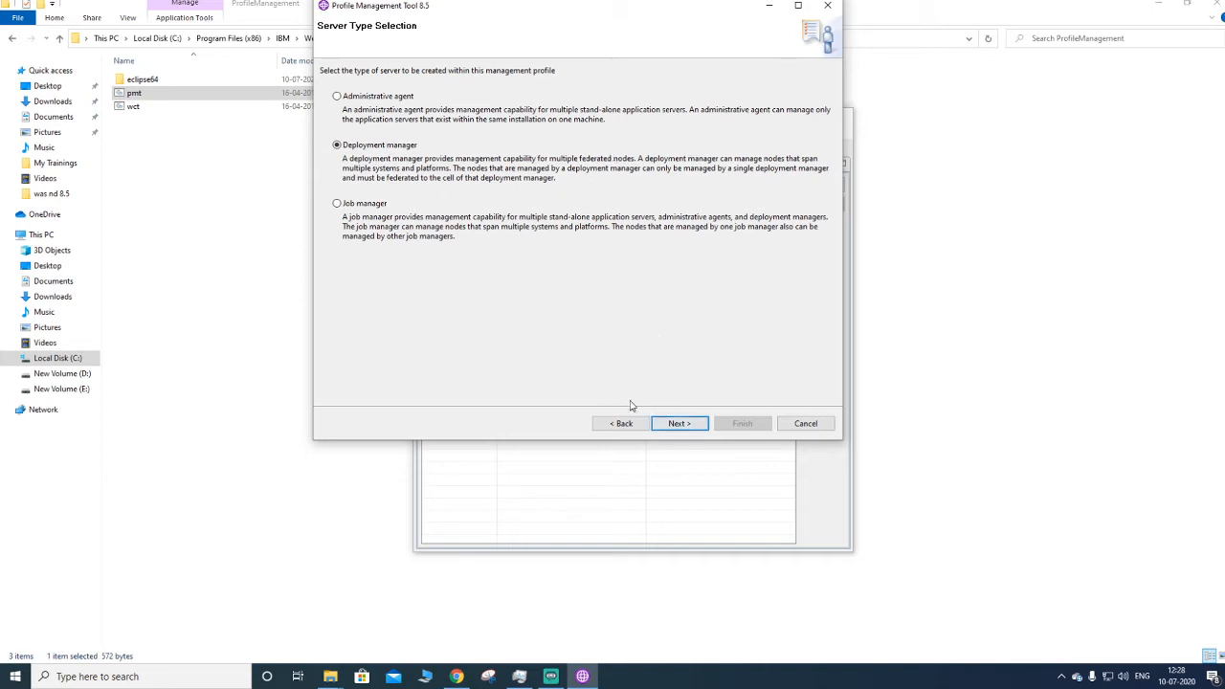
- Keep Deployment manager as the server type and choose Advanced profile creation
{"action": "left_click", "coordinate": [675, 426]}
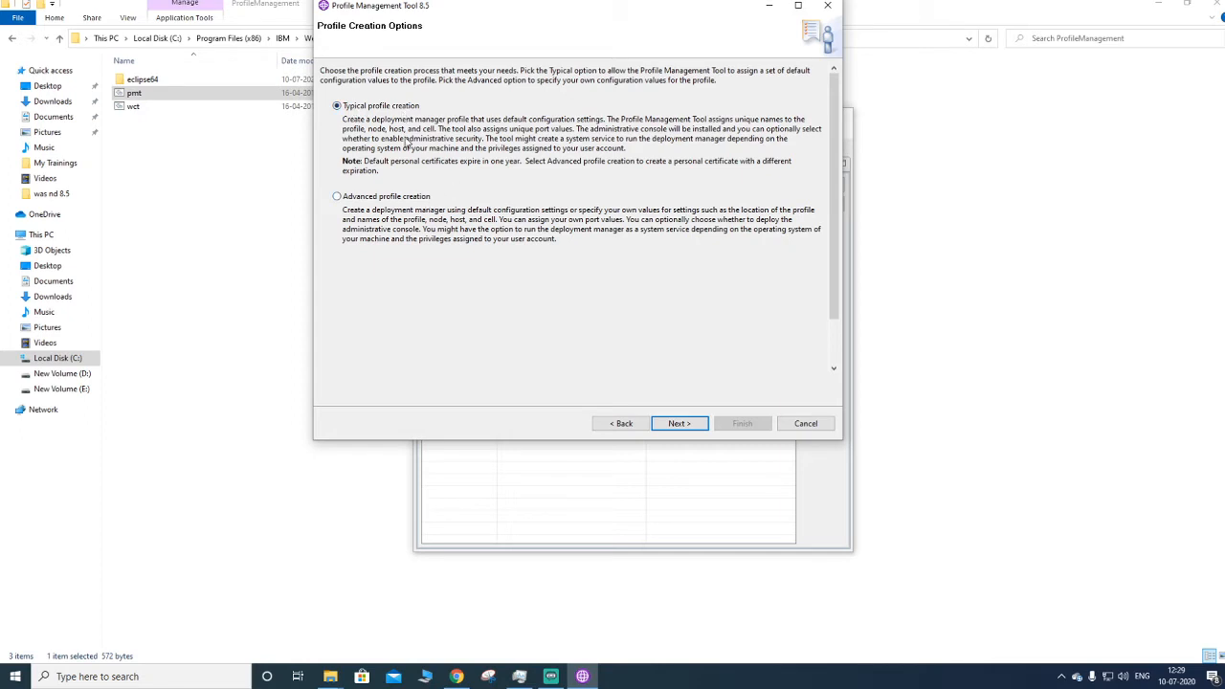
{"action": "left_click", "coordinate": [392, 196]}
{"action": "left_click", "coordinate": [364, 201]}
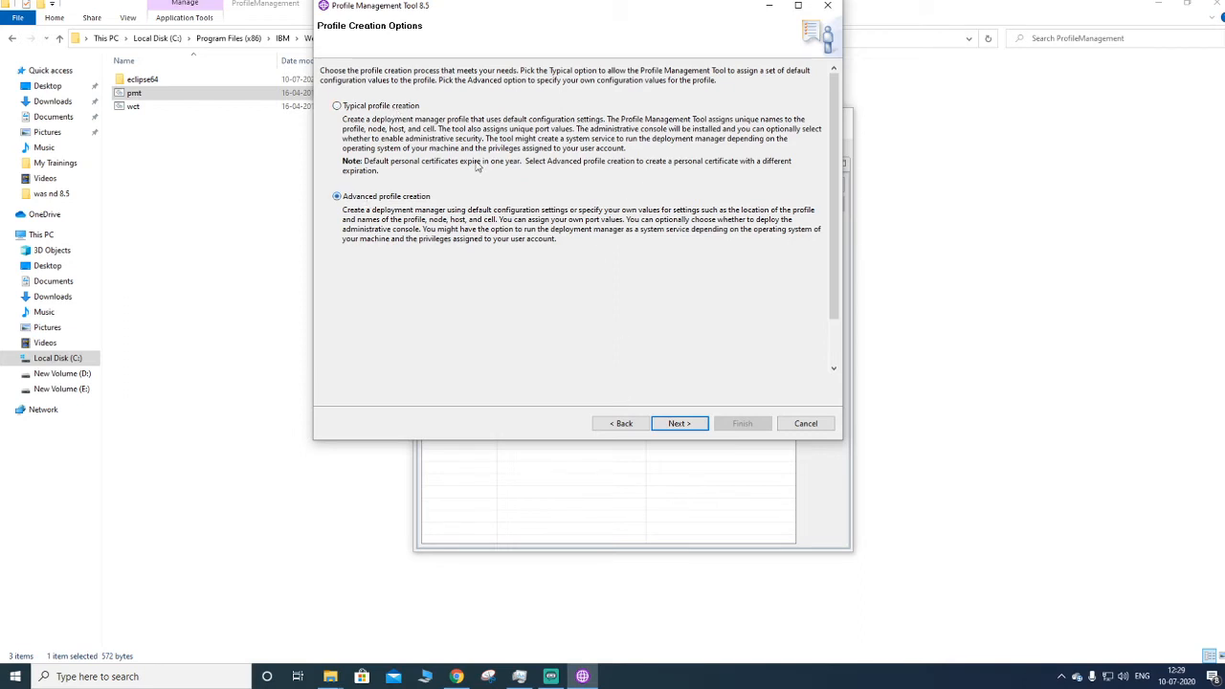
{"action": "left_click", "coordinate": [673, 426]}
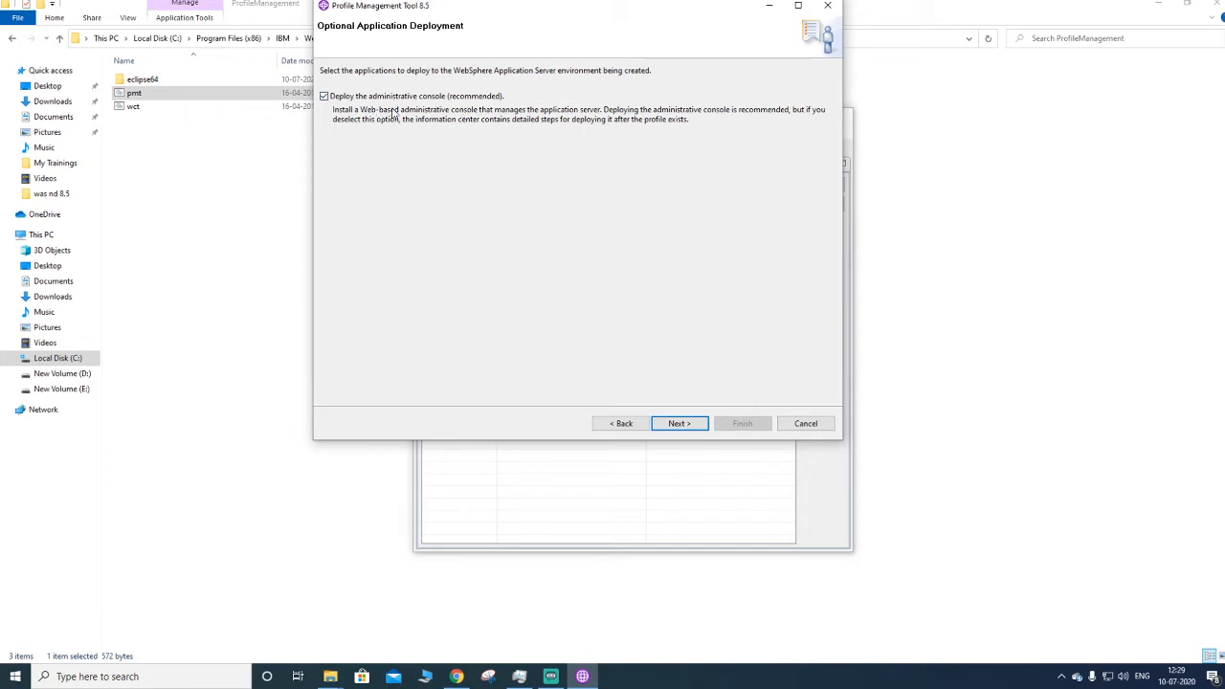
- Keep administrative console deployment, profile name Dmgr01, and the default node, host and cell names
{"action": "left_click", "coordinate": [674, 424]}
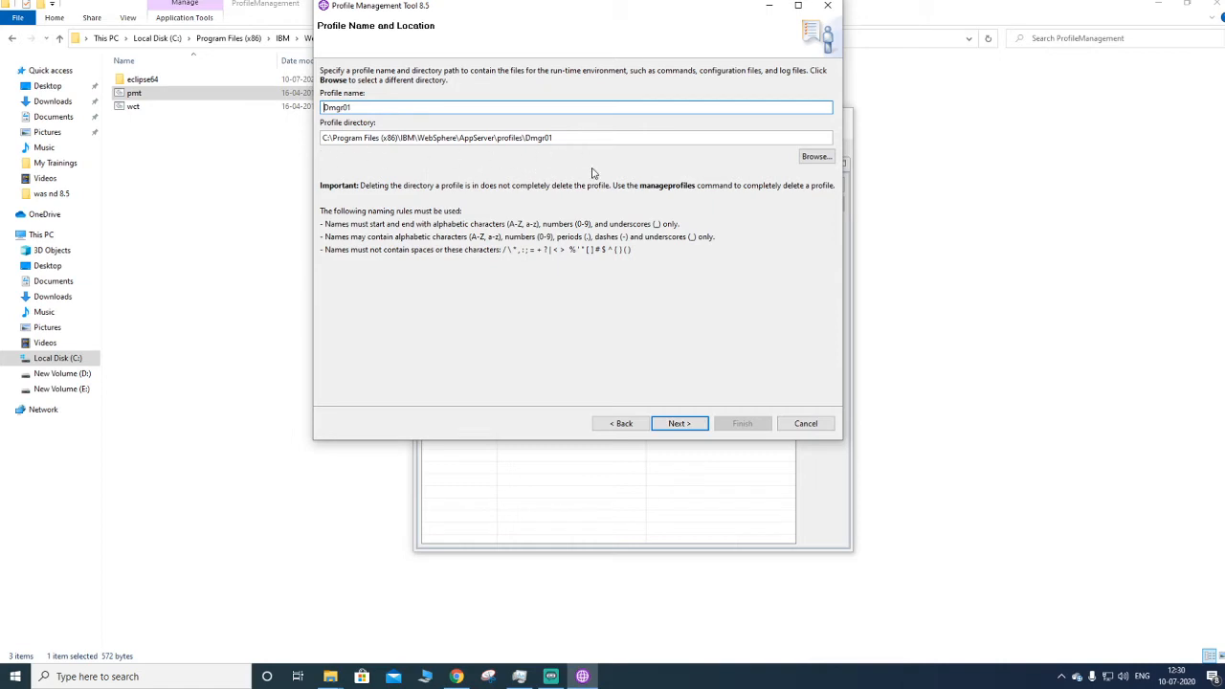
{"action": "left_click", "coordinate": [673, 423]}
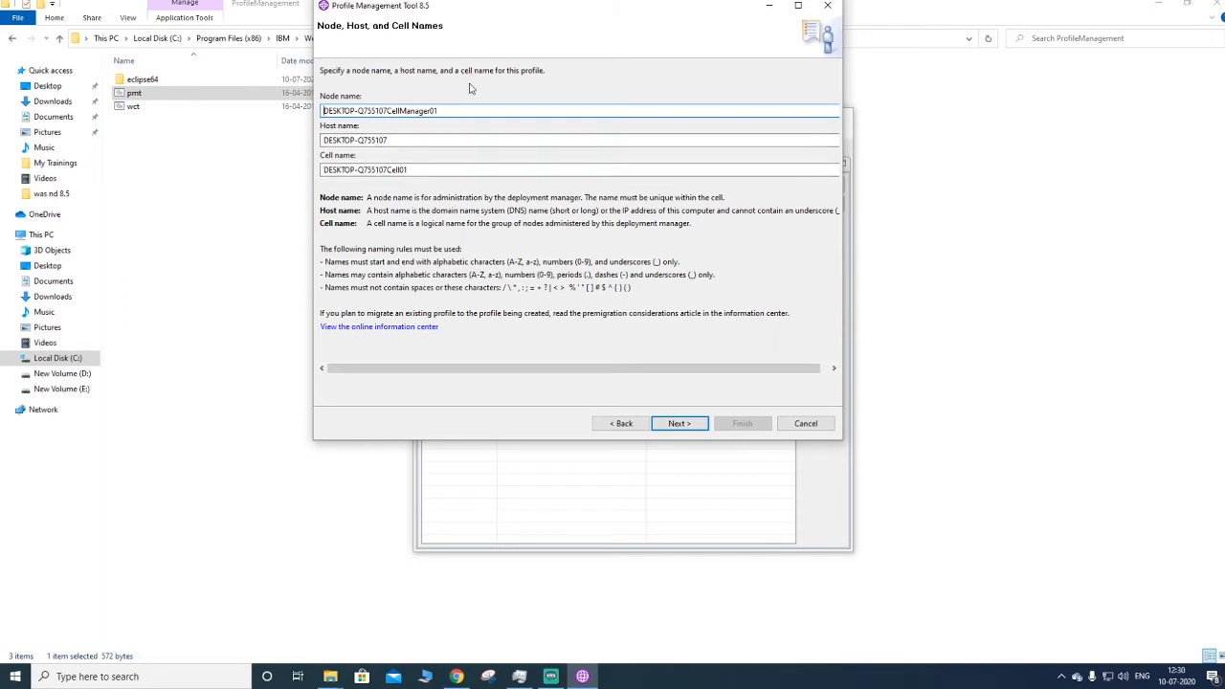
{"action": "left_click", "coordinate": [683, 427]}
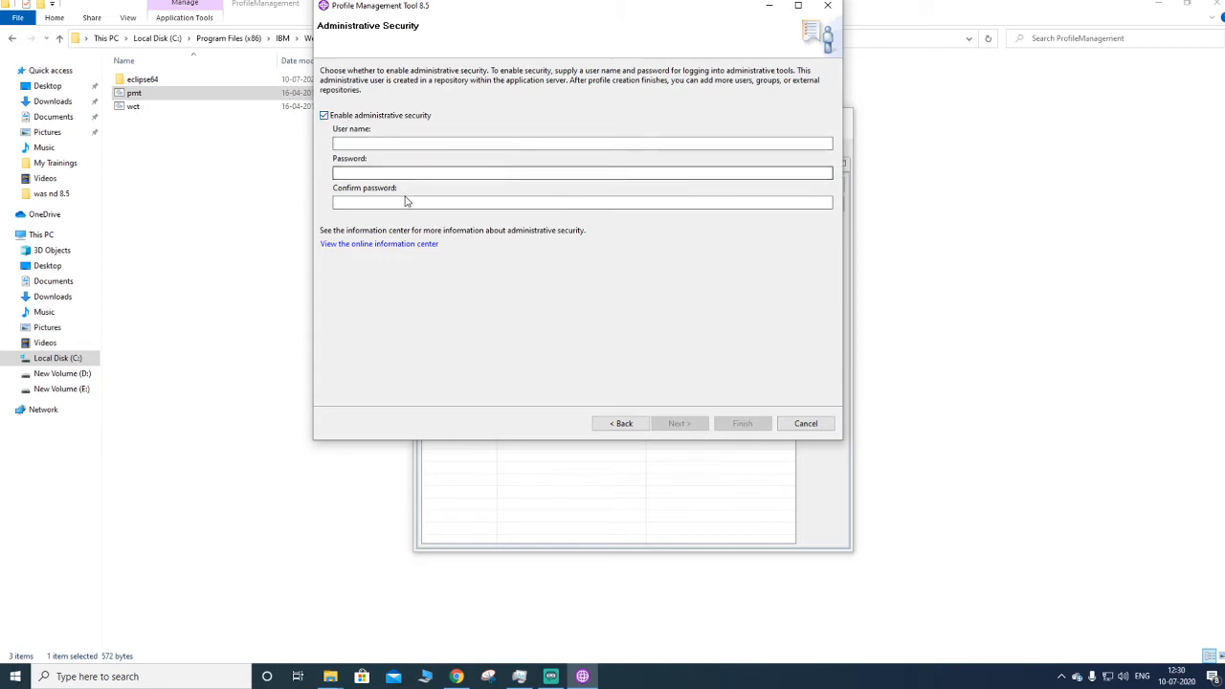
- Disable administrative security and keep the default personal and root signing certificate settings
{"action": "left_click", "coordinate": [393, 118]}
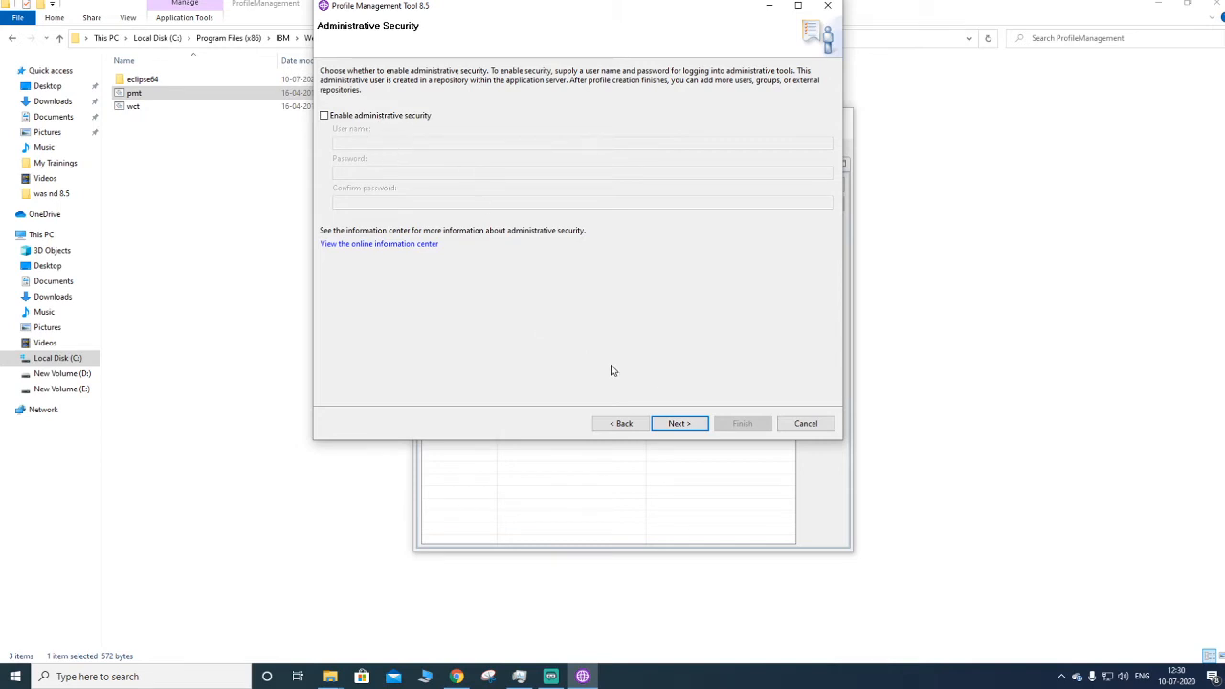
{"action": "left_click", "coordinate": [679, 422]}
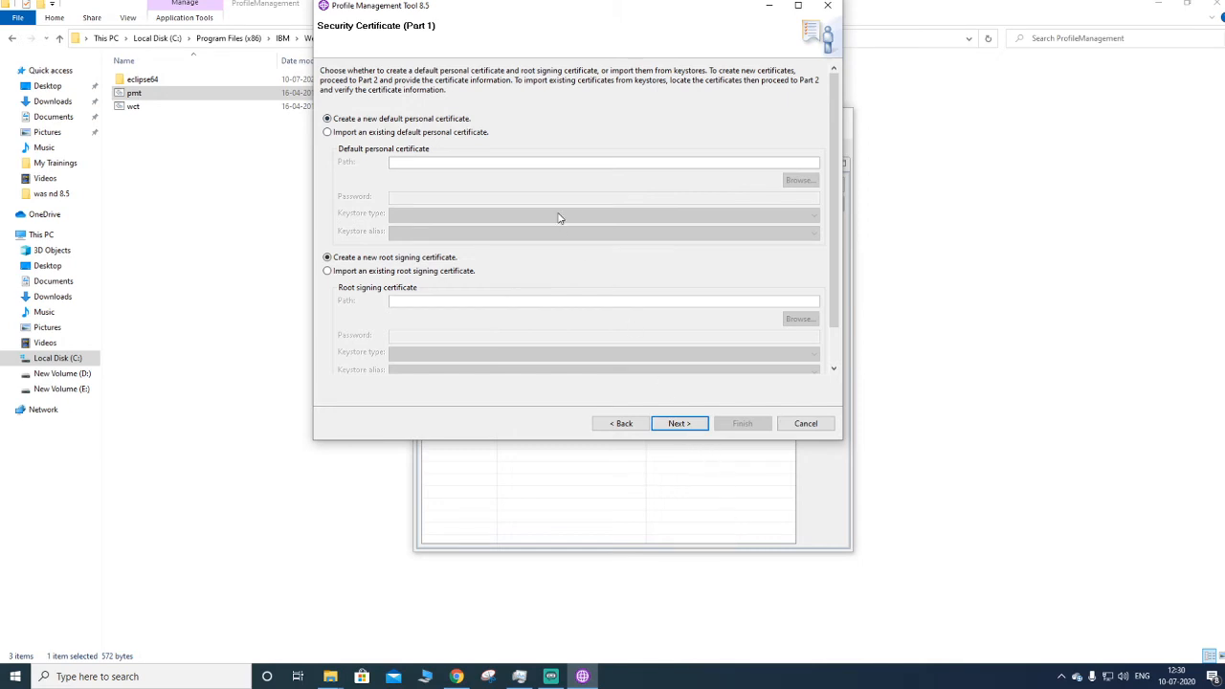
{"action": "left_click", "coordinate": [685, 427]}
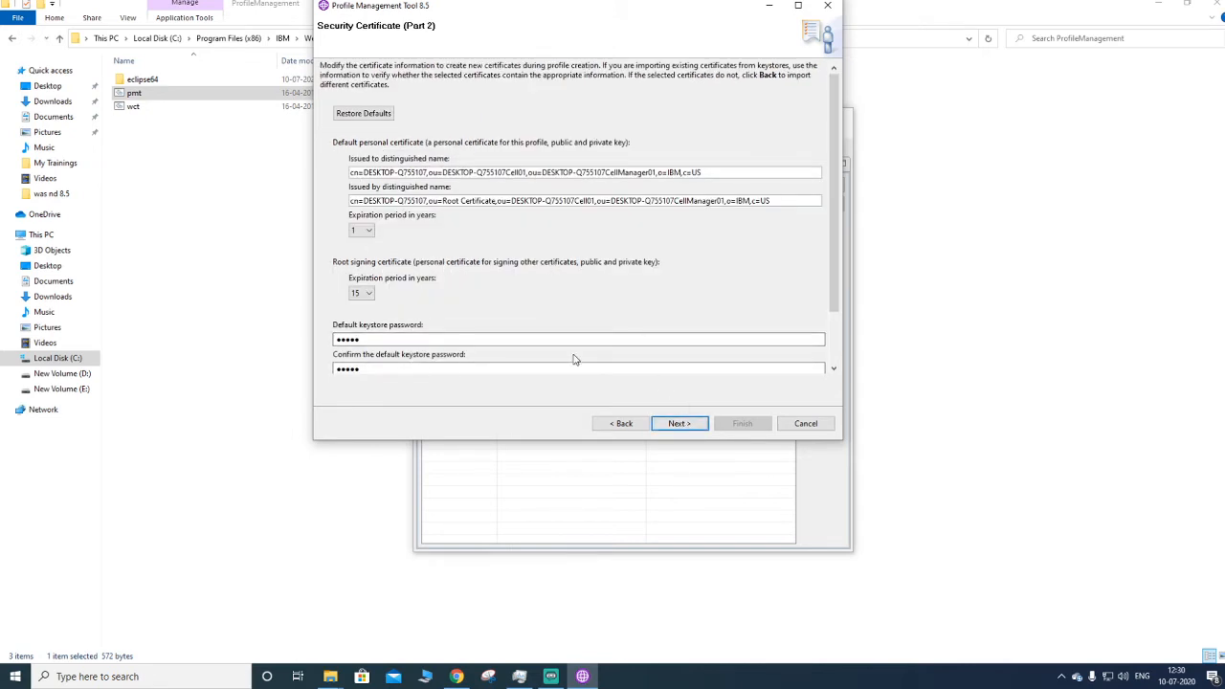
{"action": "left_click", "coordinate": [699, 426]}
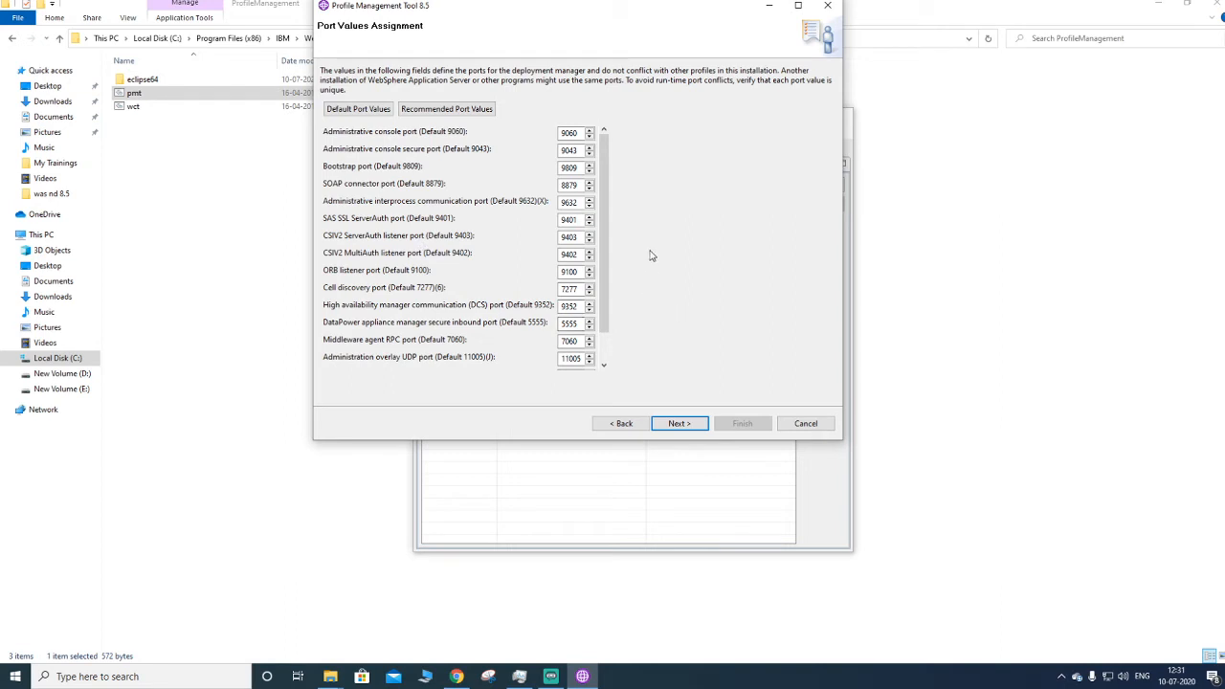
- Keep the default port values and run the deployment manager as an automatic Windows service under the local system account
{"action": "left_click_drag", "start_coordinate": [612, 209], "coordinate": [623, 165]}
{"action": "scroll", "coordinate": [426, 287], "scroll_direction": "down", "scroll_amount": 1}
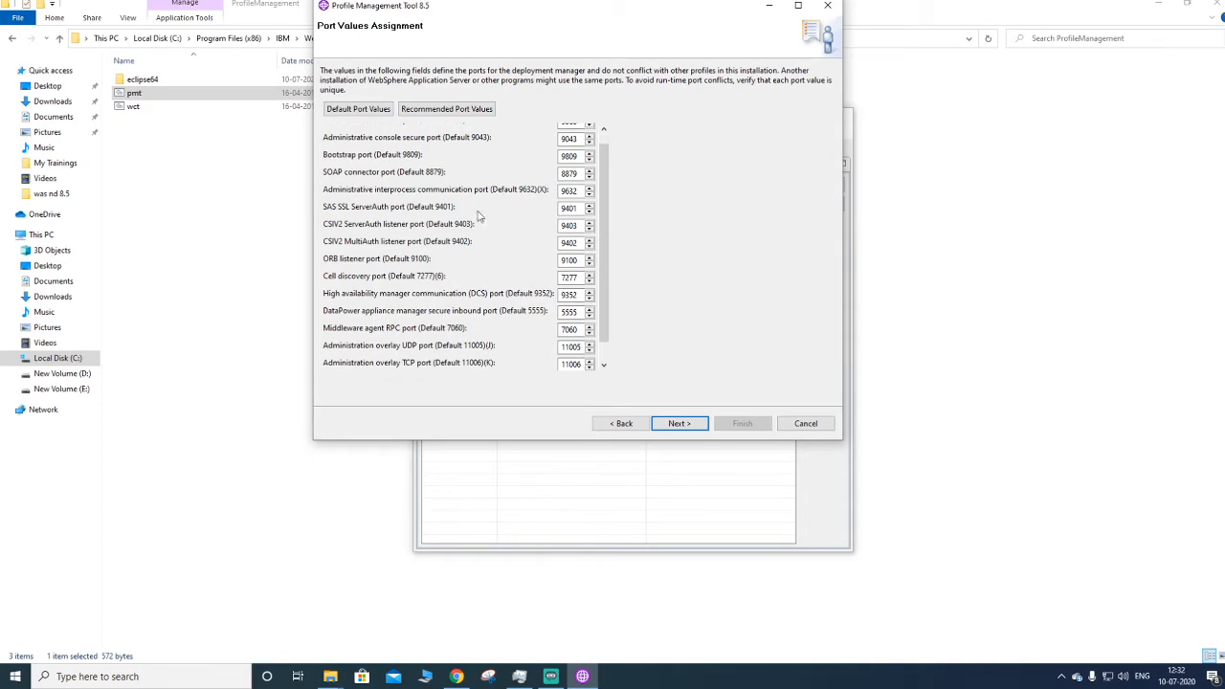
{"action": "scroll", "coordinate": [521, 242], "scroll_direction": "up", "scroll_amount": 1}
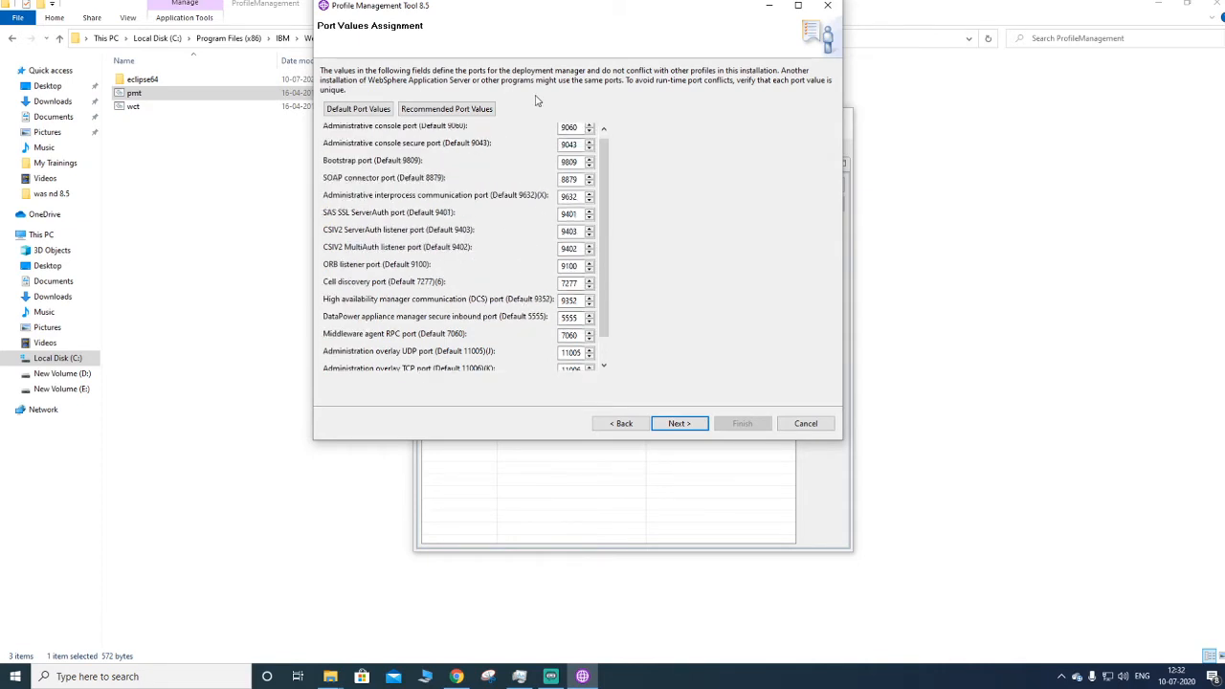
{"action": "scroll", "coordinate": [498, 331], "scroll_direction": "up", "scroll_amount": 1}
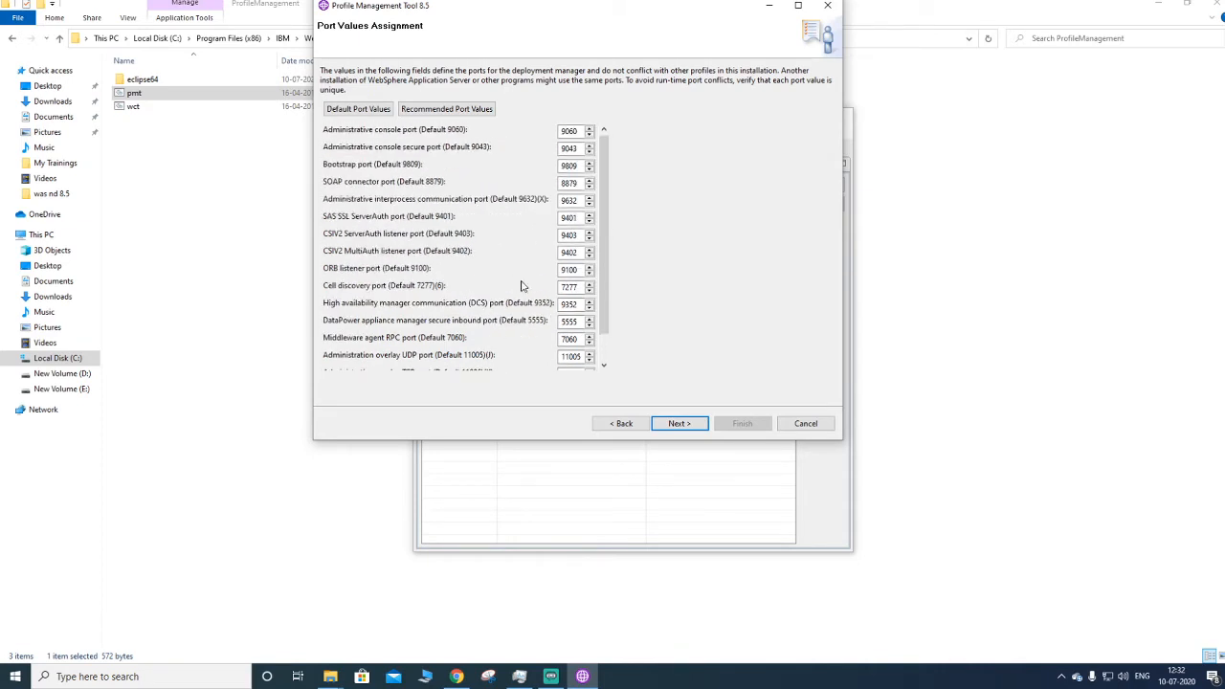
{"action": "left_click", "coordinate": [674, 423]}
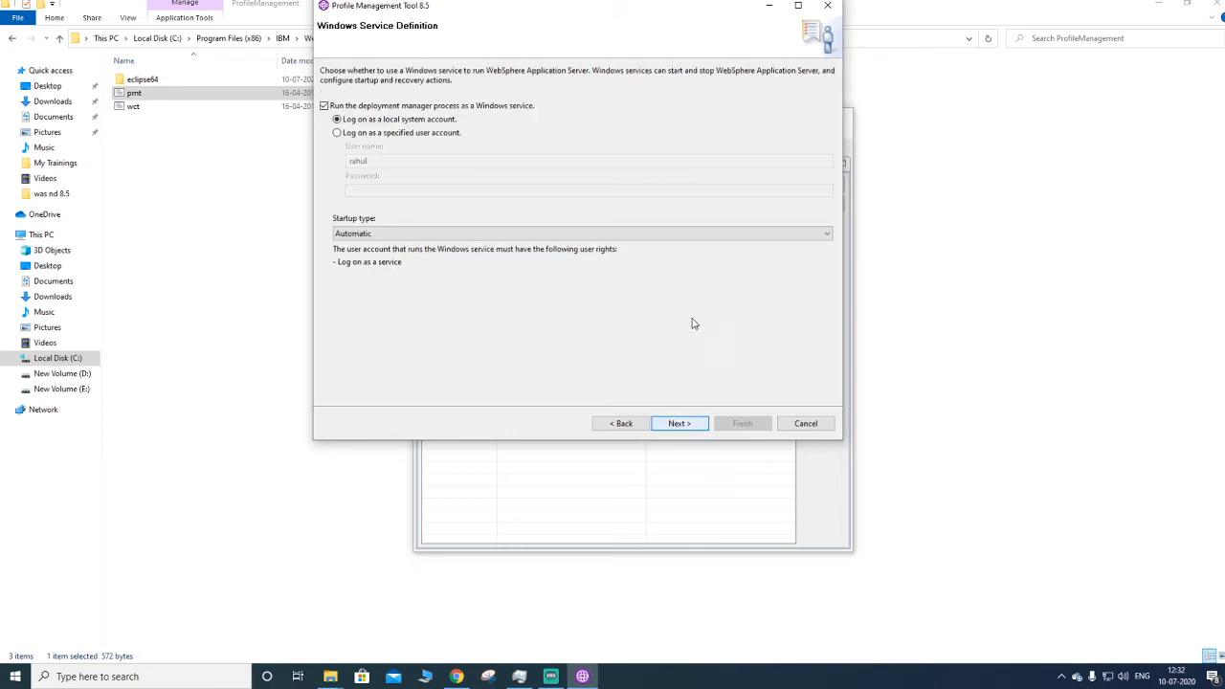
{"action": "left_click", "coordinate": [696, 432]}
{"action": "left_click", "coordinate": [676, 426]}
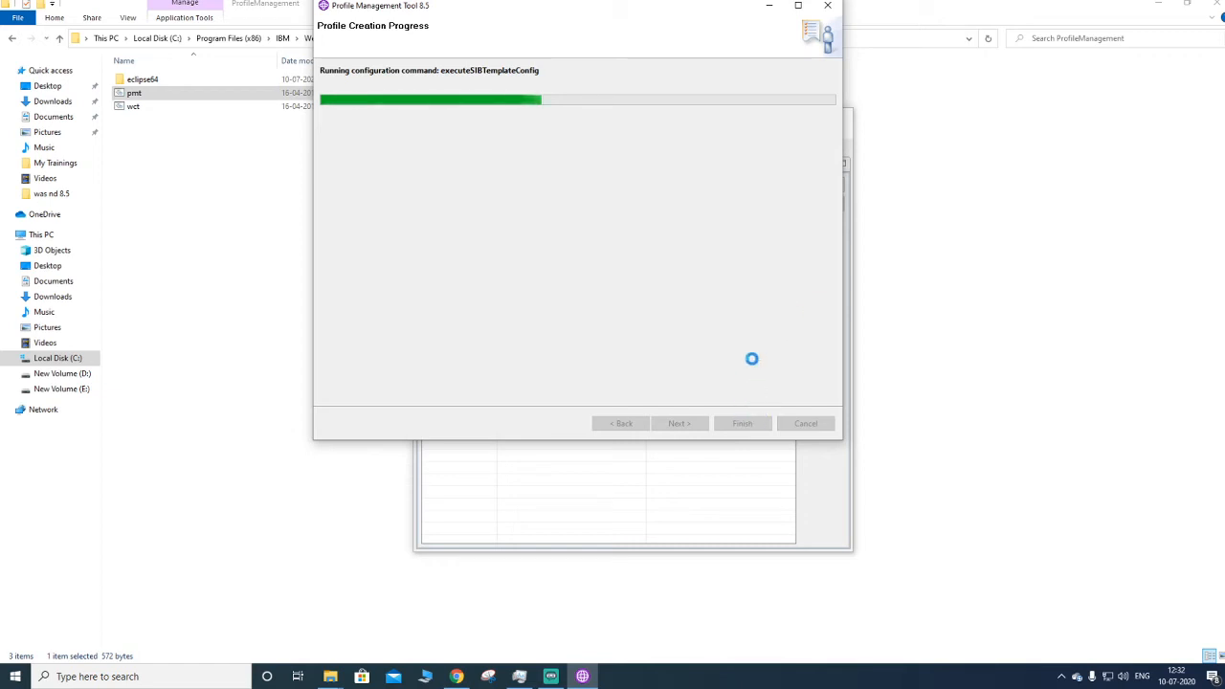
- Finish the wizard with the First steps console launched and run Installation verification
{"action": "left_click_drag", "start_coordinate": [716, 13], "coordinate": [600, 65]}
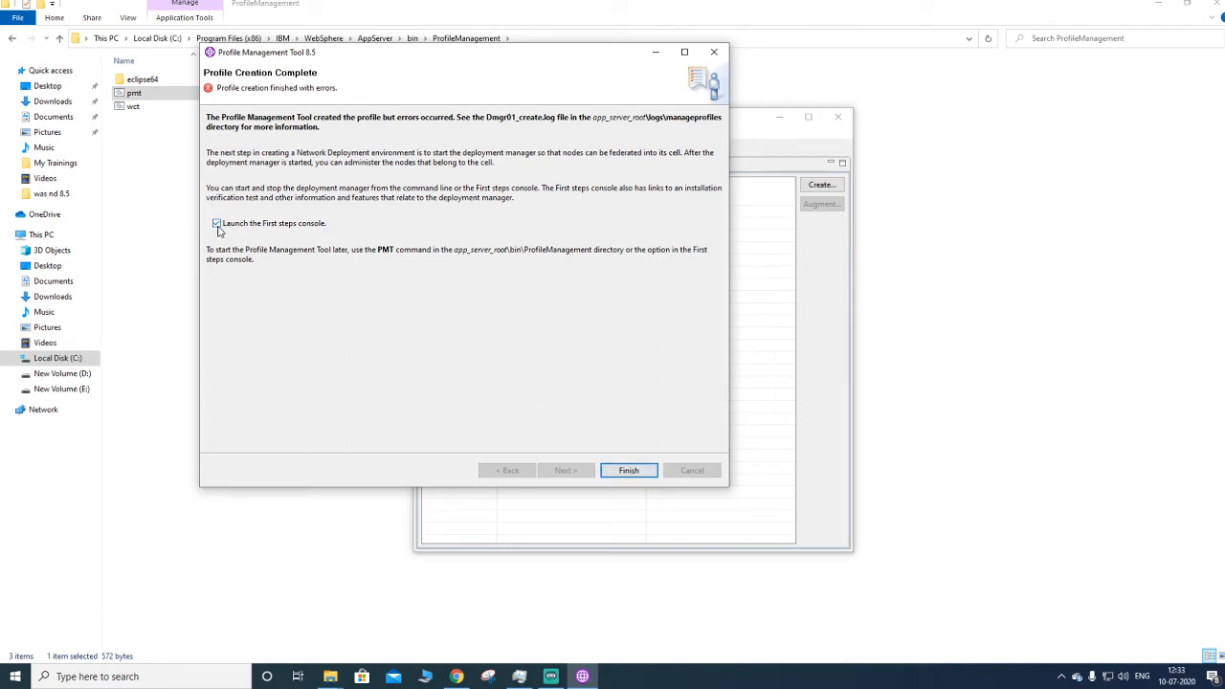
{"action": "left_click", "coordinate": [627, 469]}
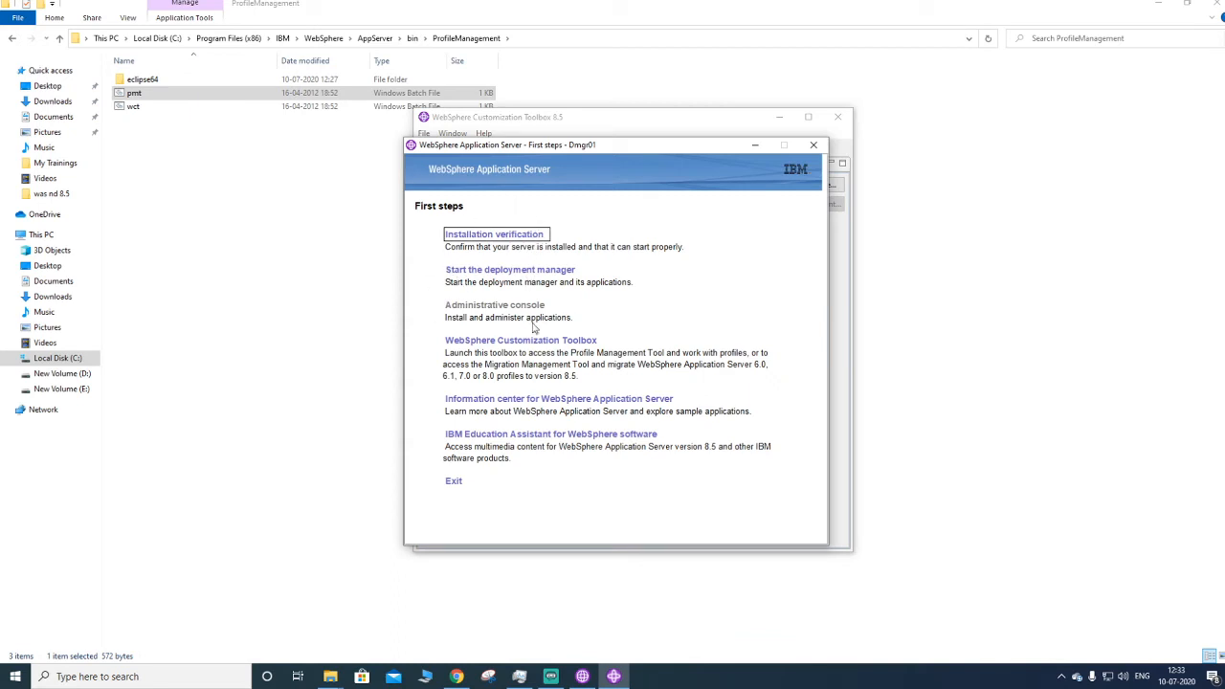
{"action": "left_click", "coordinate": [535, 238]}
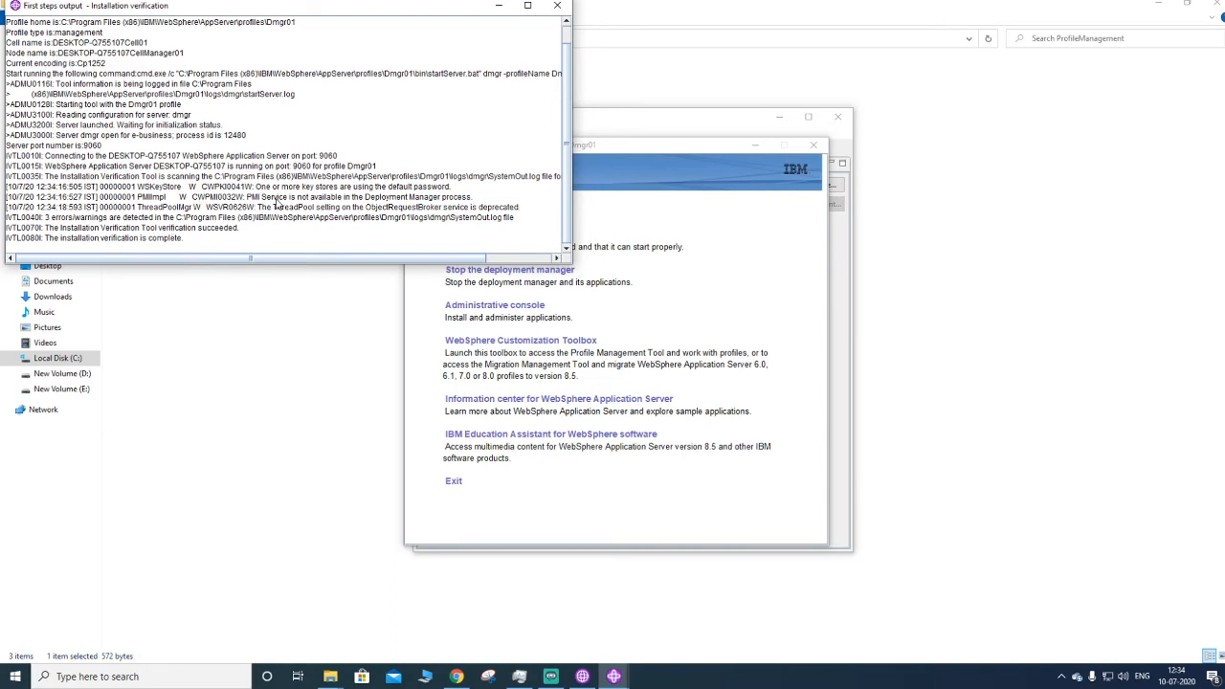
{"action": "left_click_drag", "start_coordinate": [184, 219], "coordinate": [507, 223]}
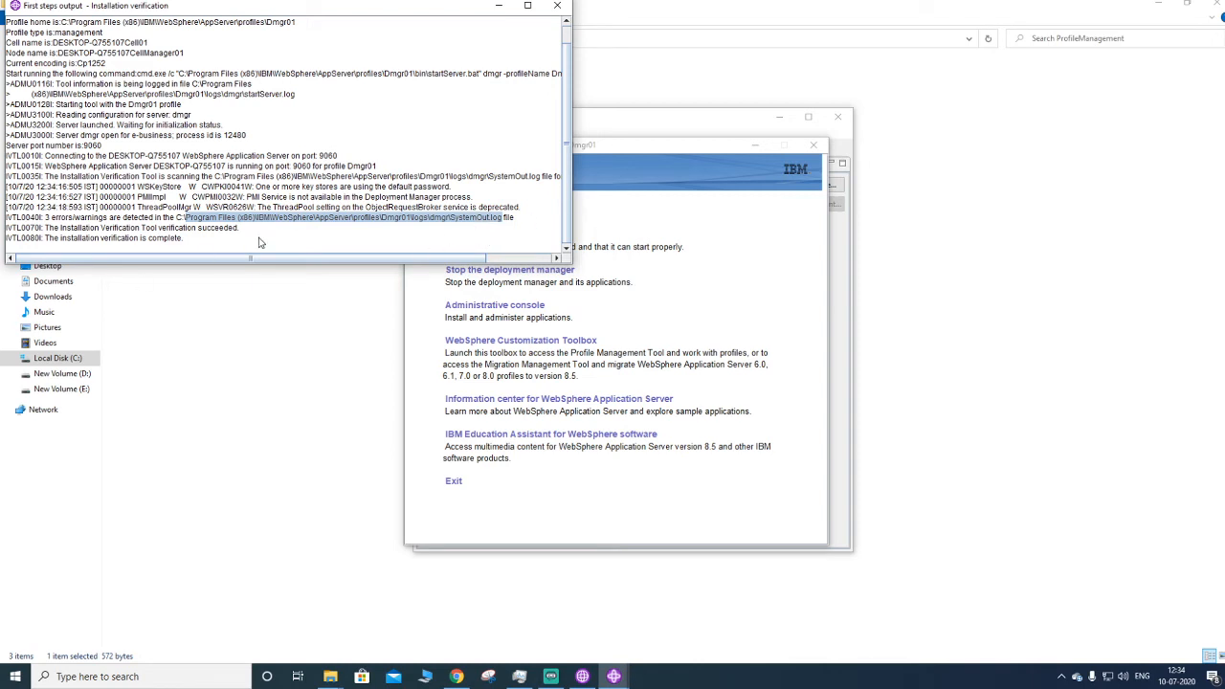
- Review the installation verification output, then close it and the First steps console to check the profile list
{"action": "left_click", "coordinate": [188, 230]}
{"action": "left_click_drag", "start_coordinate": [182, 225], "coordinate": [503, 222]}
{"action": "left_click", "coordinate": [556, 7]}
{"action": "left_click", "coordinate": [811, 148]}
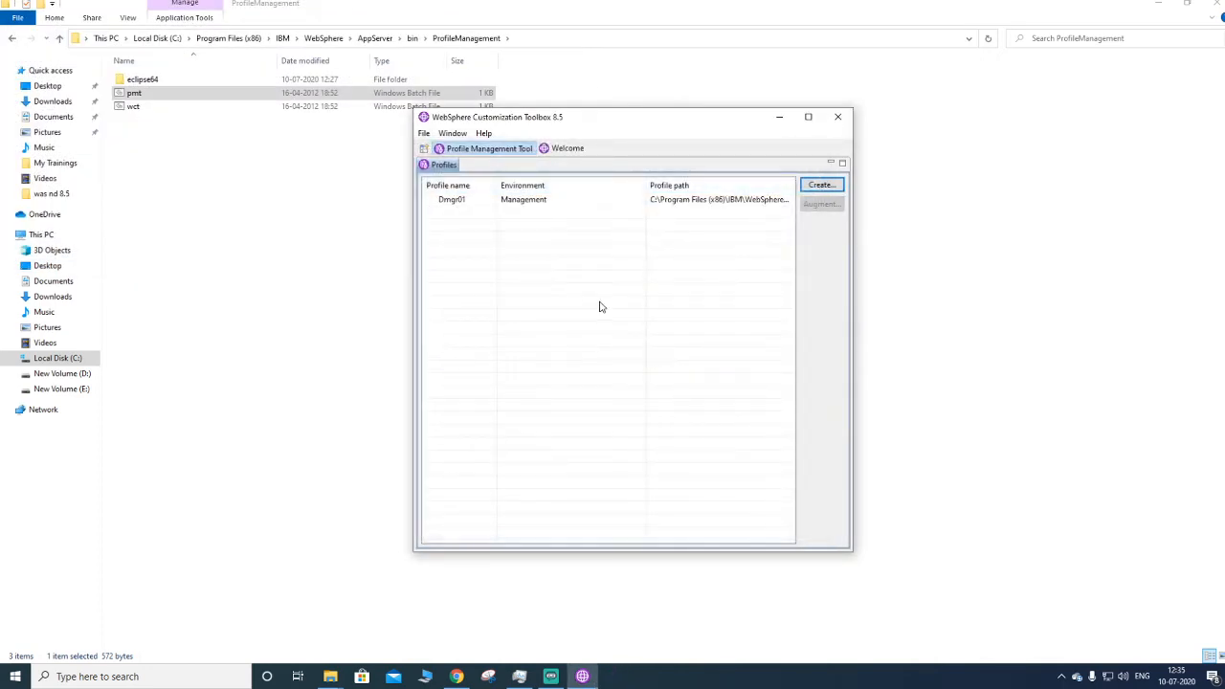
{"action": "left_click", "coordinate": [761, 201]}
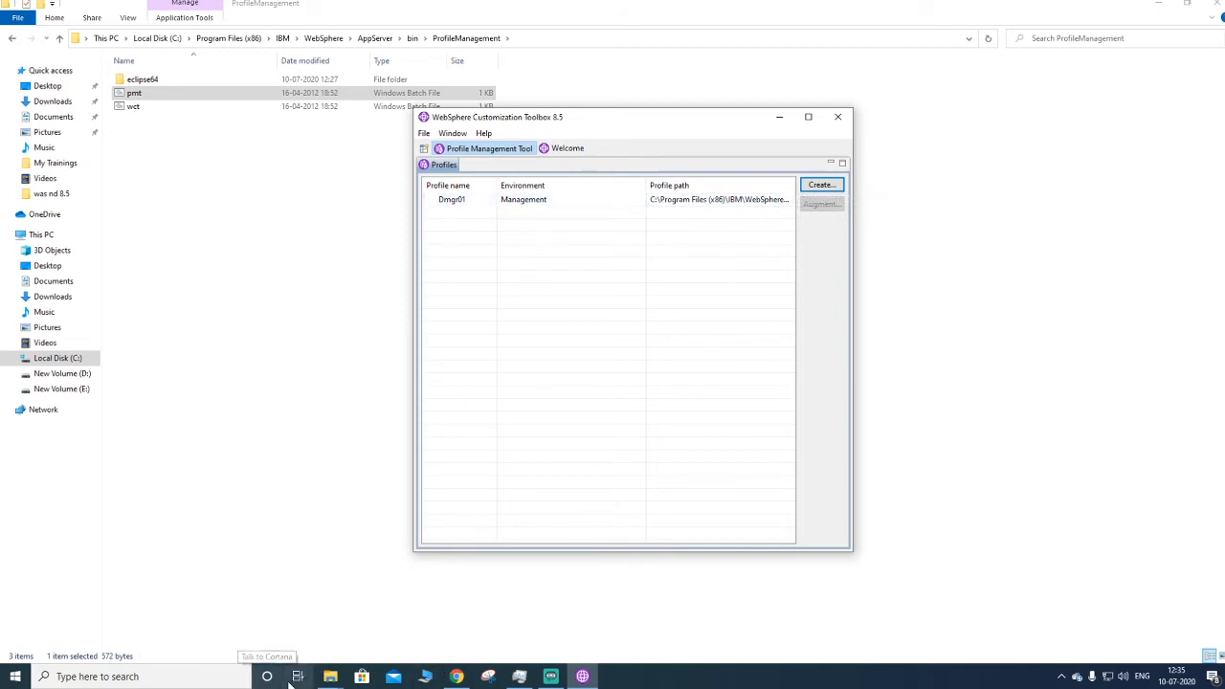
- In File Explorer, browse to C:\Program Files (x86)\IBM\WebSphere\AppServer and maximize the window
{"action": "left_click", "coordinate": [330, 677]}
{"action": "mouse_move", "coordinate": [425, 651]}
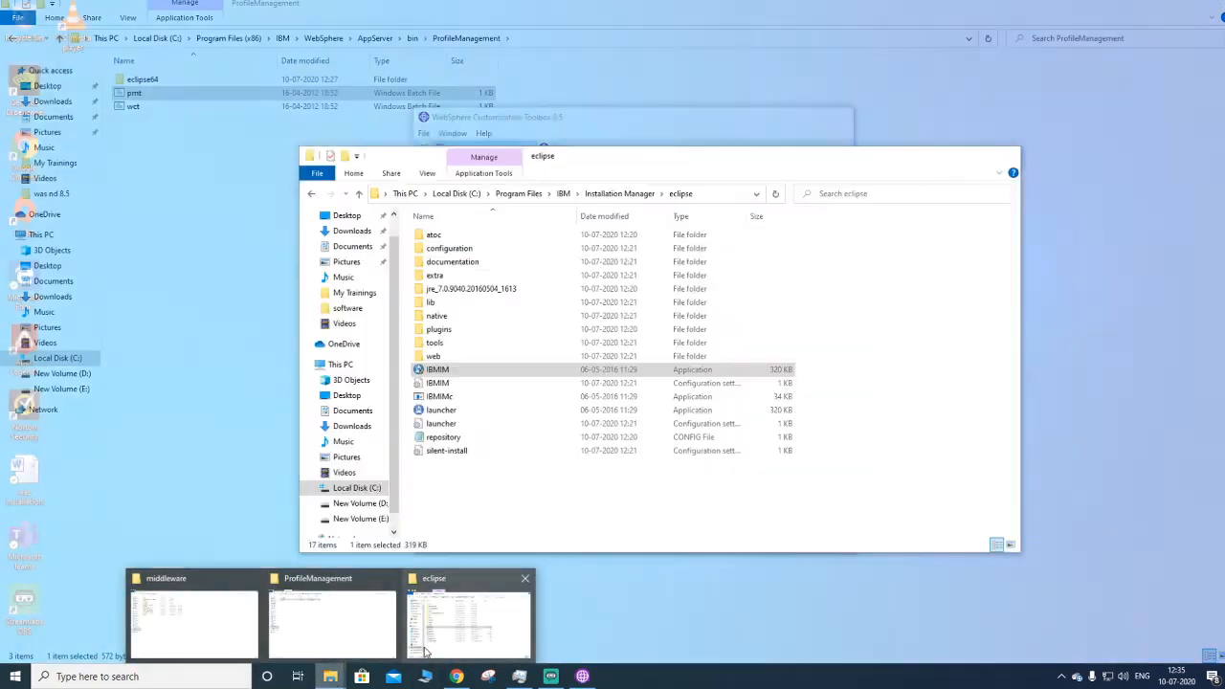
{"action": "mouse_move", "coordinate": [371, 653]}
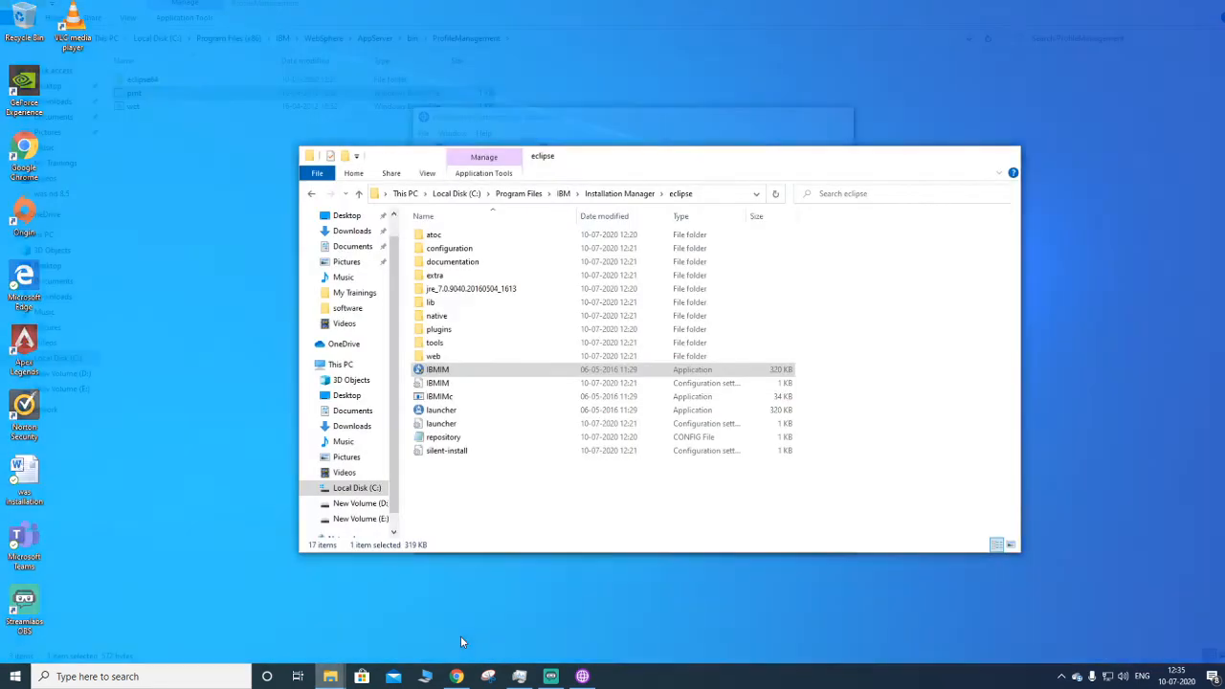
{"action": "left_click", "coordinate": [464, 631]}
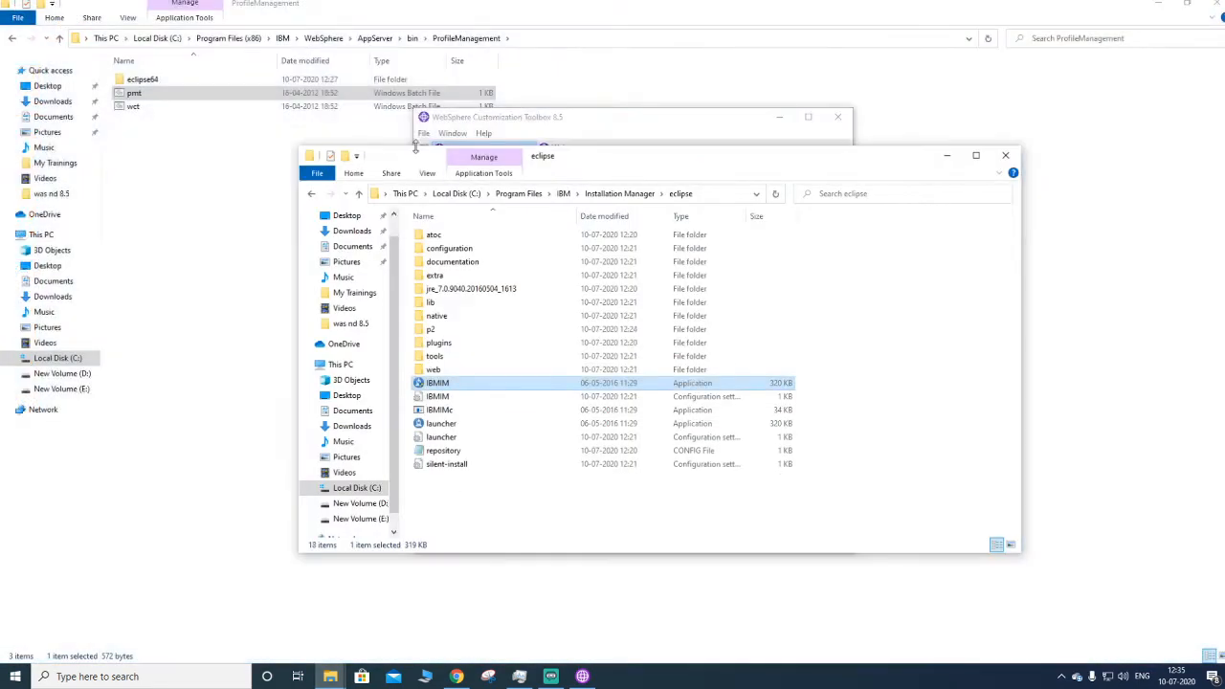
{"action": "left_click", "coordinate": [593, 196]}
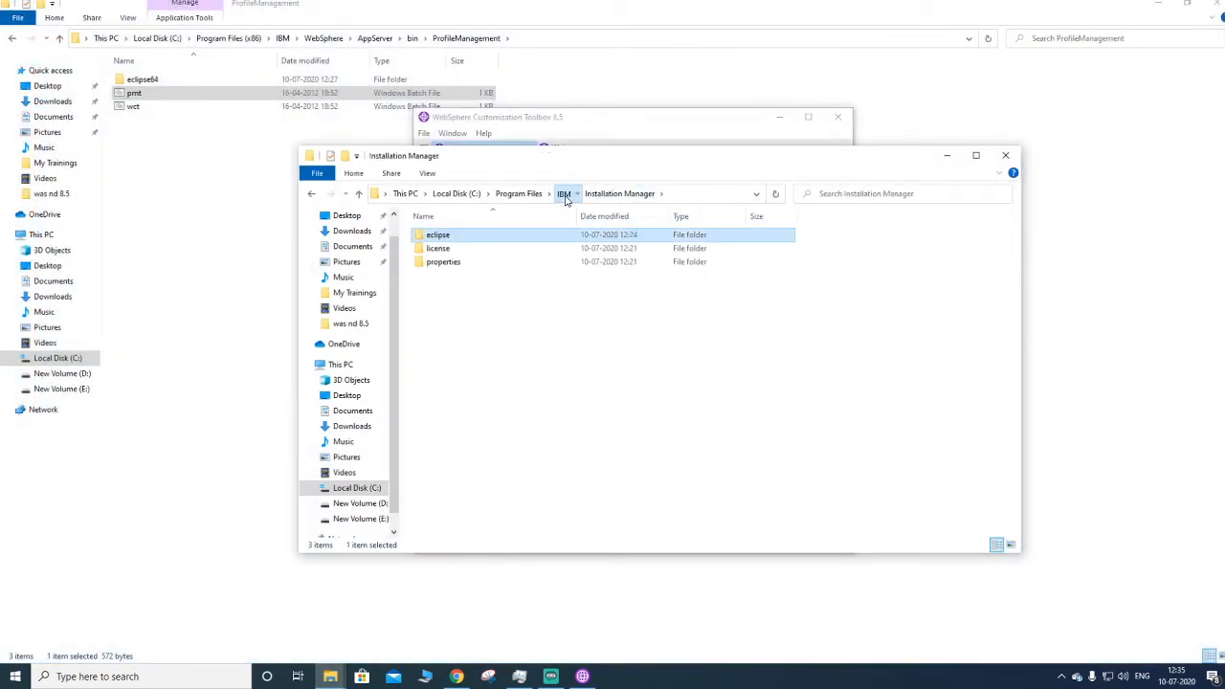
{"action": "left_click", "coordinate": [562, 194]}
{"action": "left_click", "coordinate": [535, 194]}
{"action": "left_click", "coordinate": [457, 195]}
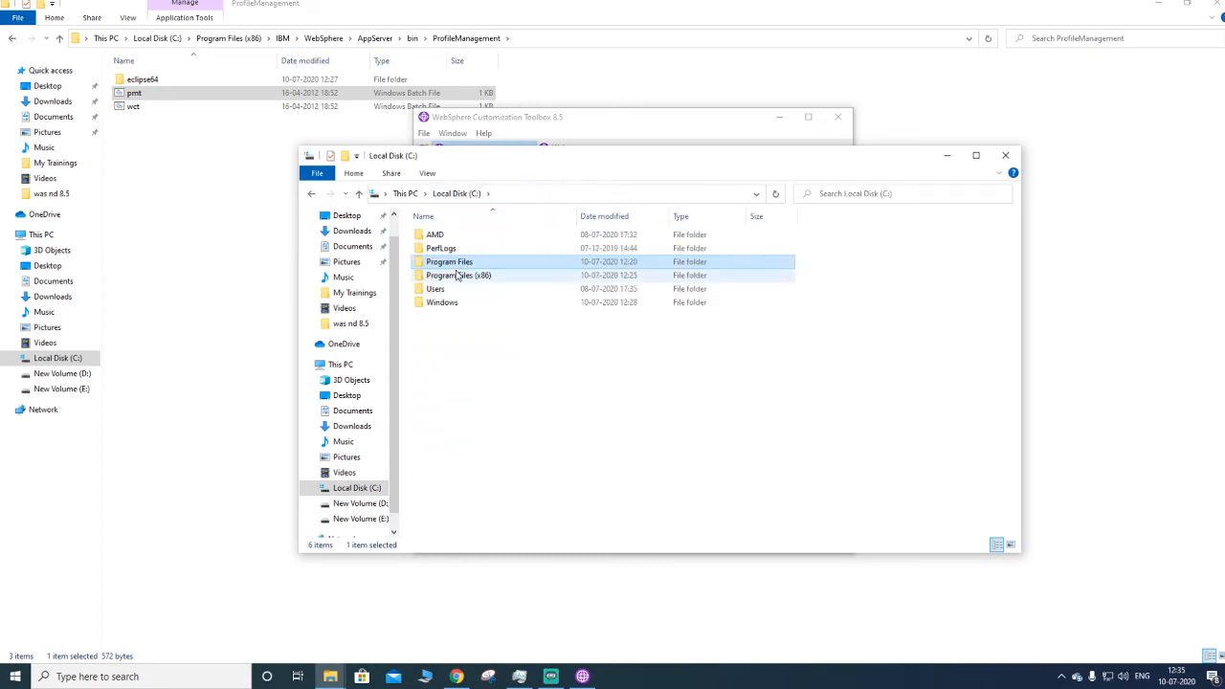
{"action": "left_click", "coordinate": [458, 275]}
{"action": "double_click", "coordinate": [457, 275]}
{"action": "double_click", "coordinate": [448, 288]}
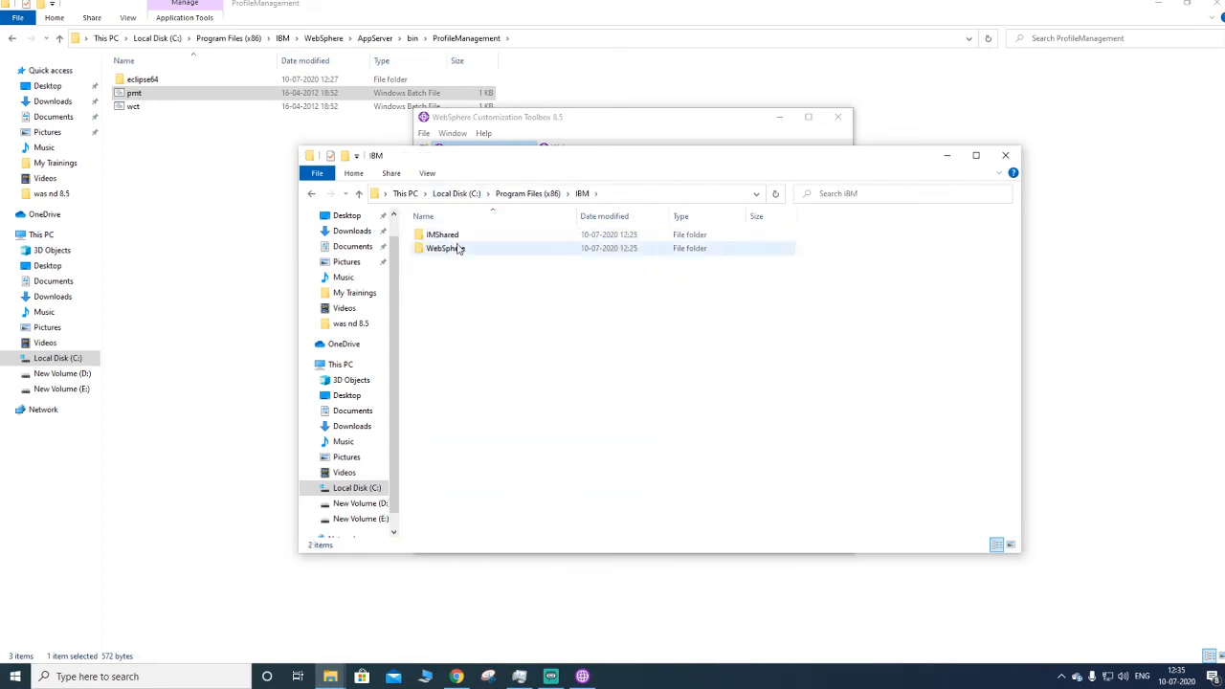
{"action": "double_click", "coordinate": [446, 248]}
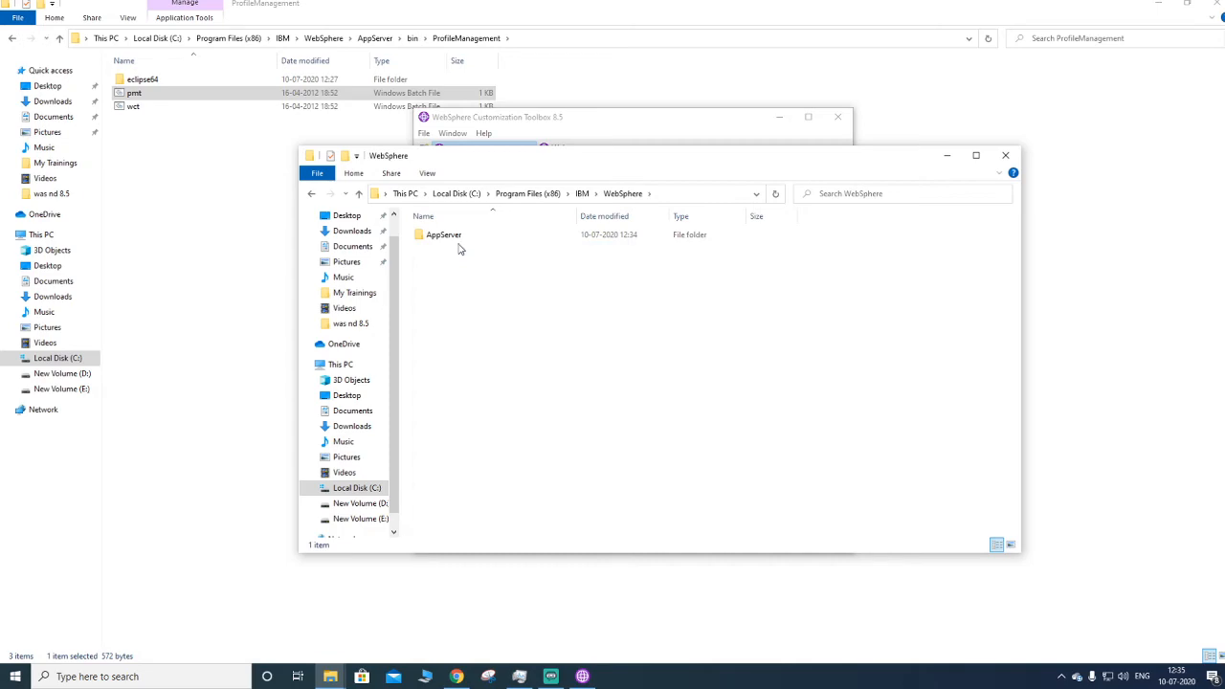
{"action": "double_click", "coordinate": [459, 240]}
{"action": "scroll", "coordinate": [469, 413], "scroll_direction": "down", "scroll_amount": 4}
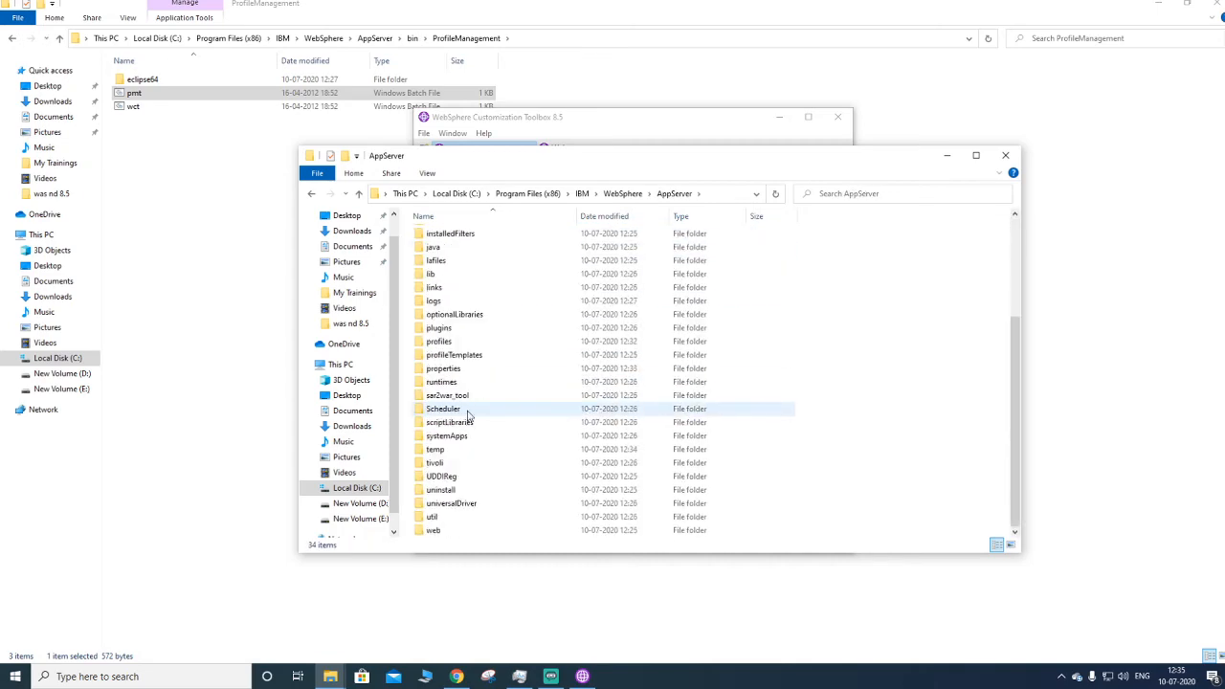
{"action": "left_click", "coordinate": [975, 155]}
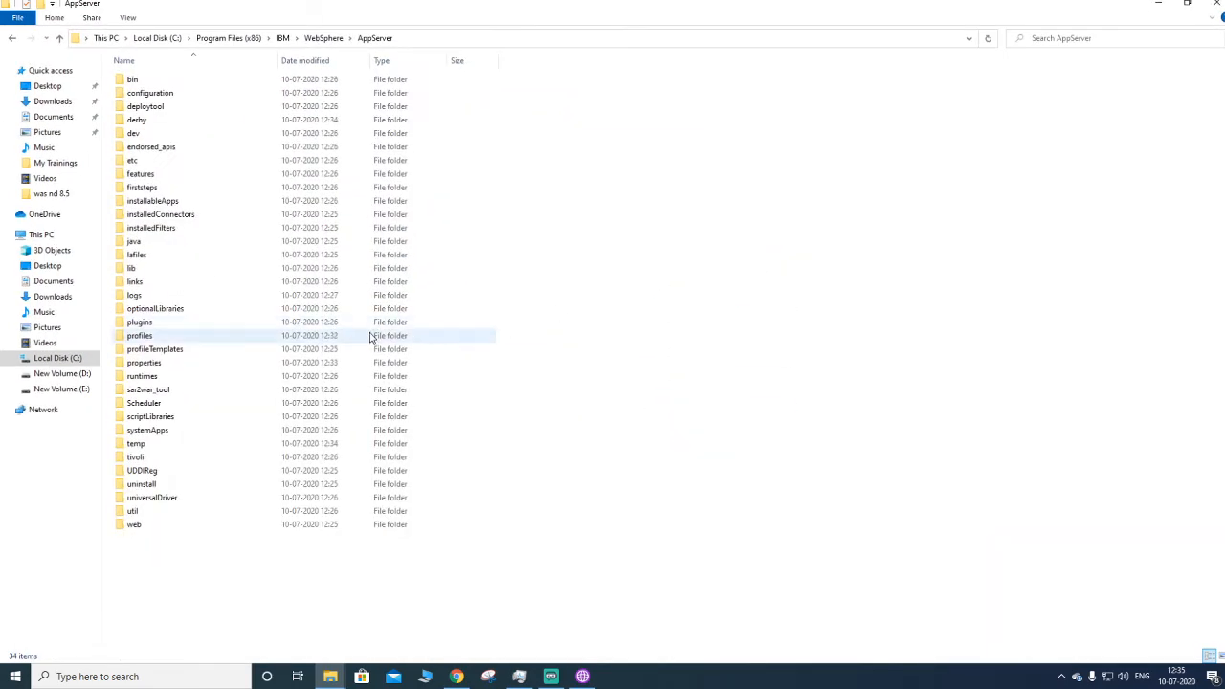
- Open the profiles folder and browse the Dmgr01 profile folder and its bin subfolder
{"action": "left_click", "coordinate": [128, 339]}
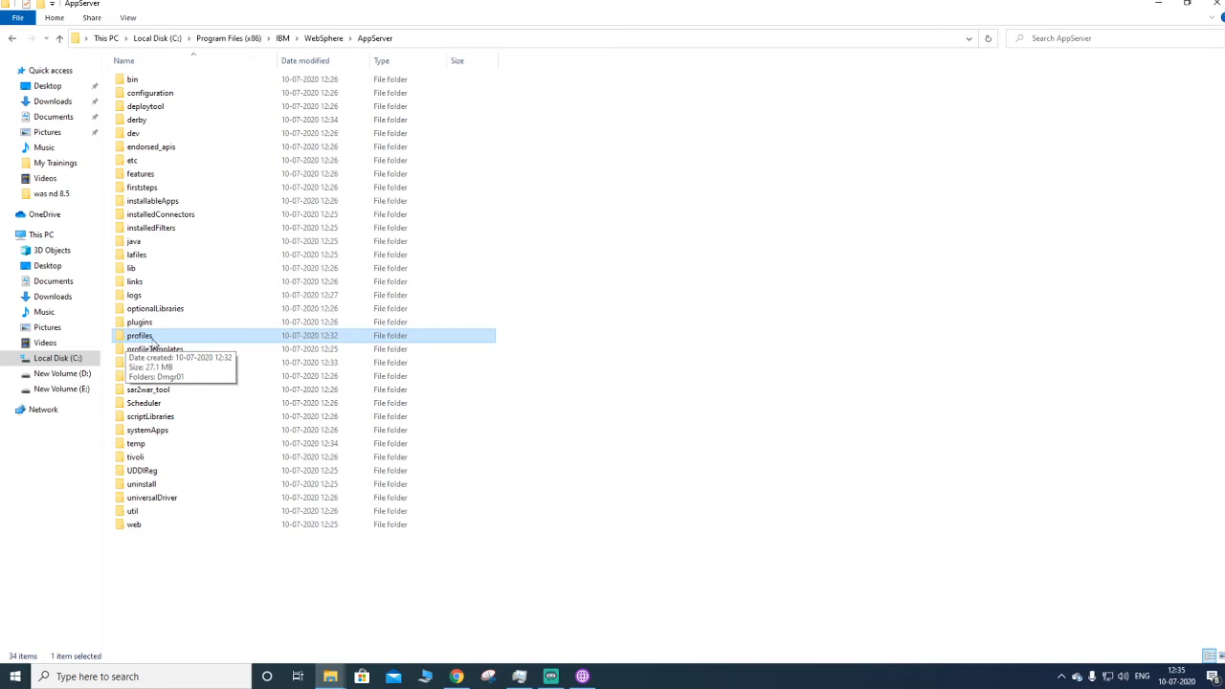
{"action": "double_click", "coordinate": [151, 337]}
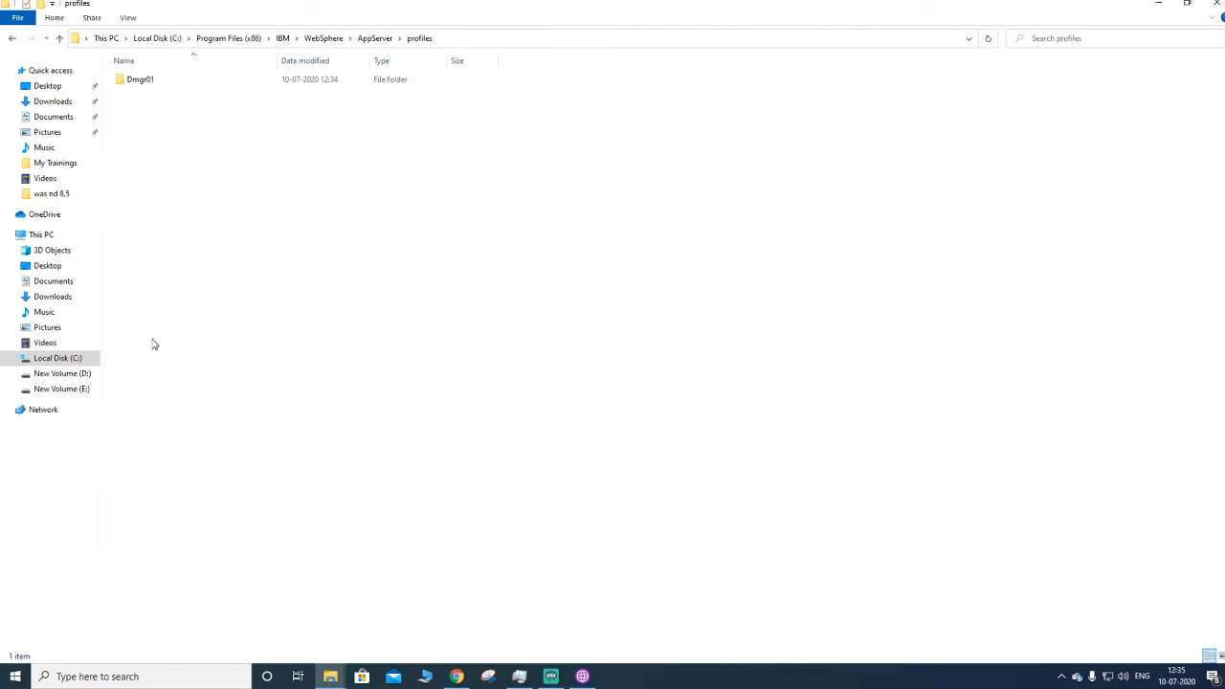
{"action": "double_click", "coordinate": [139, 80]}
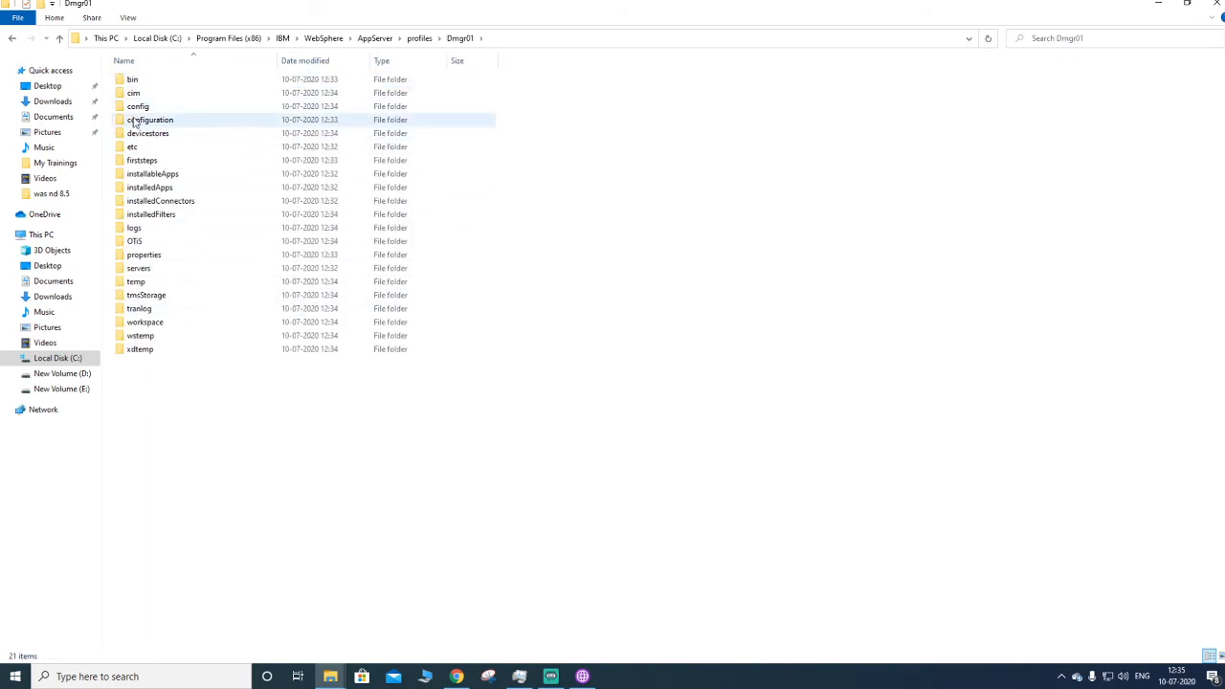
{"action": "double_click", "coordinate": [161, 83]}
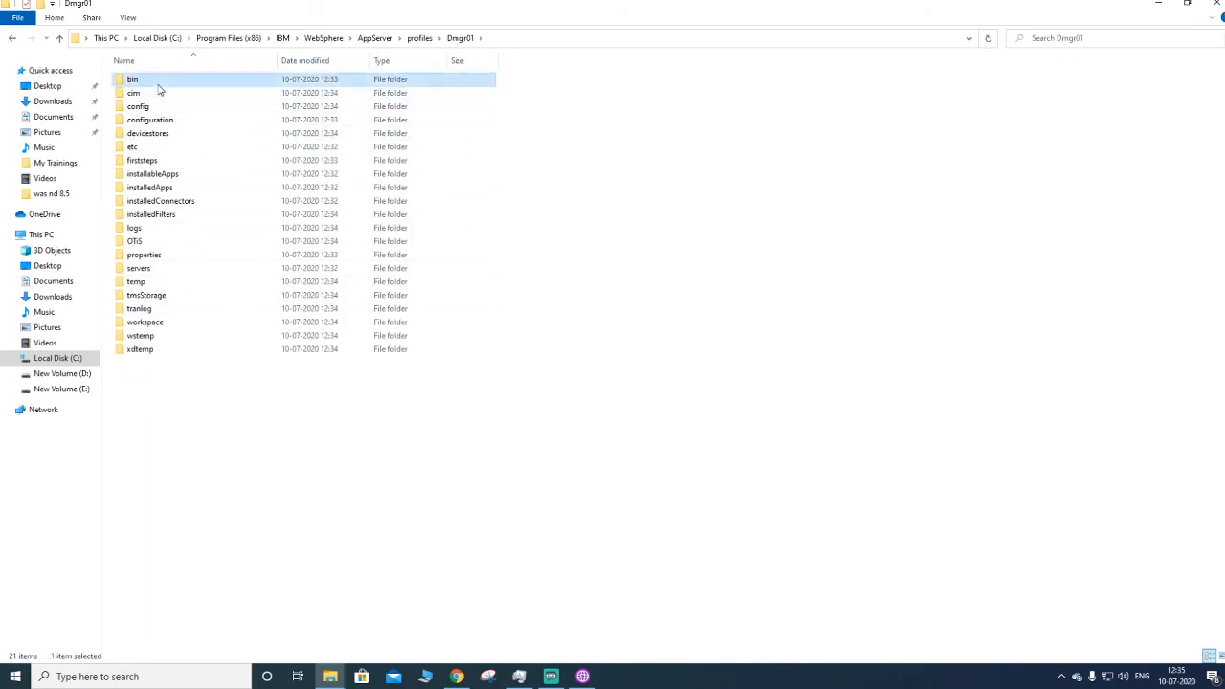
{"action": "left_click", "coordinate": [200, 322]}
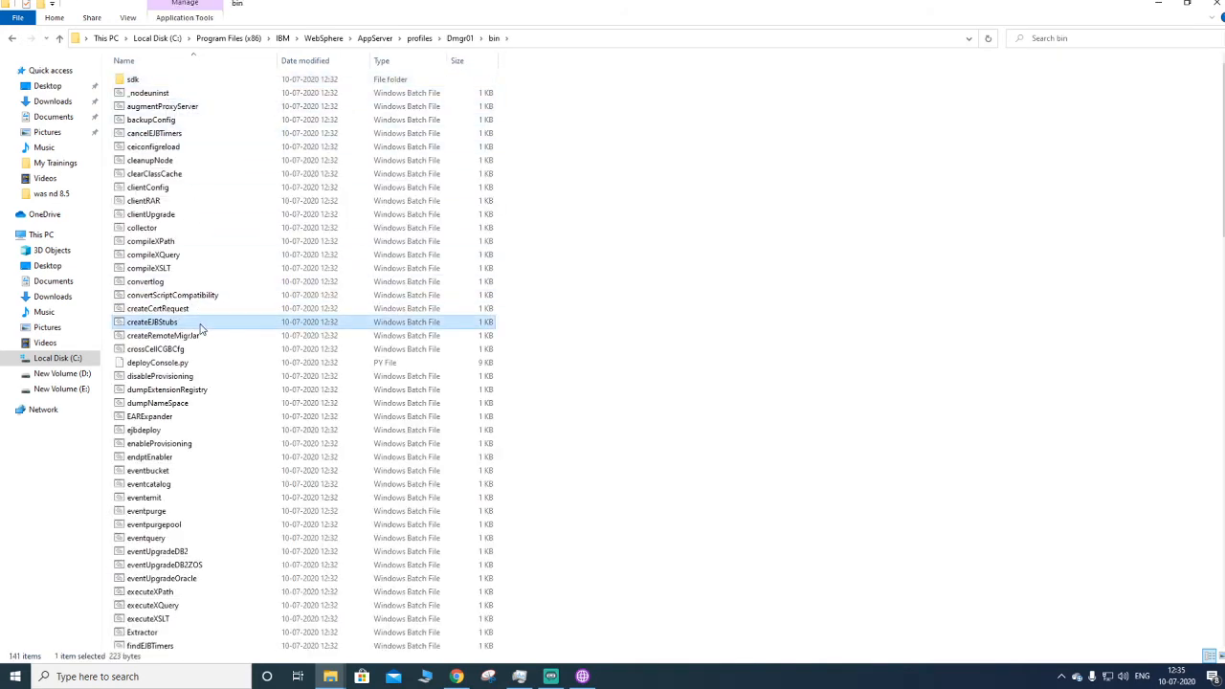
{"action": "scroll", "coordinate": [201, 325], "scroll_direction": "down", "scroll_amount": 6}
{"action": "scroll", "coordinate": [199, 328], "scroll_direction": "up", "scroll_amount": 6}
{"action": "left_click", "coordinate": [15, 38]}
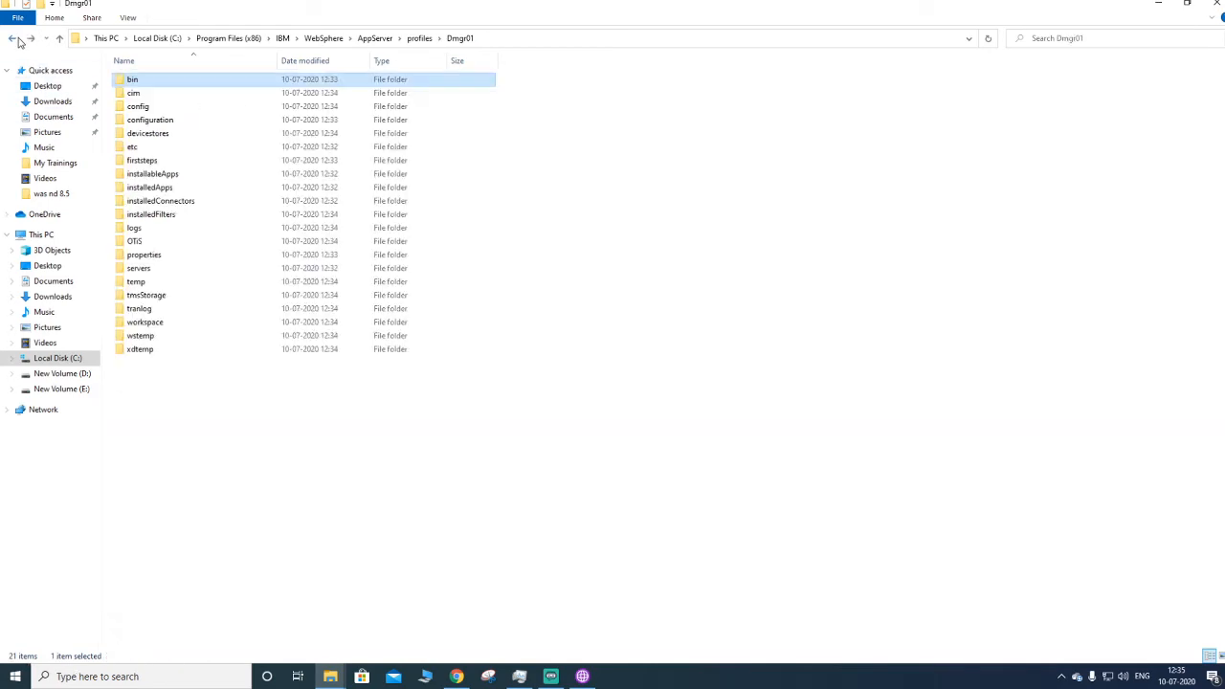
{"action": "double_click", "coordinate": [135, 83]}
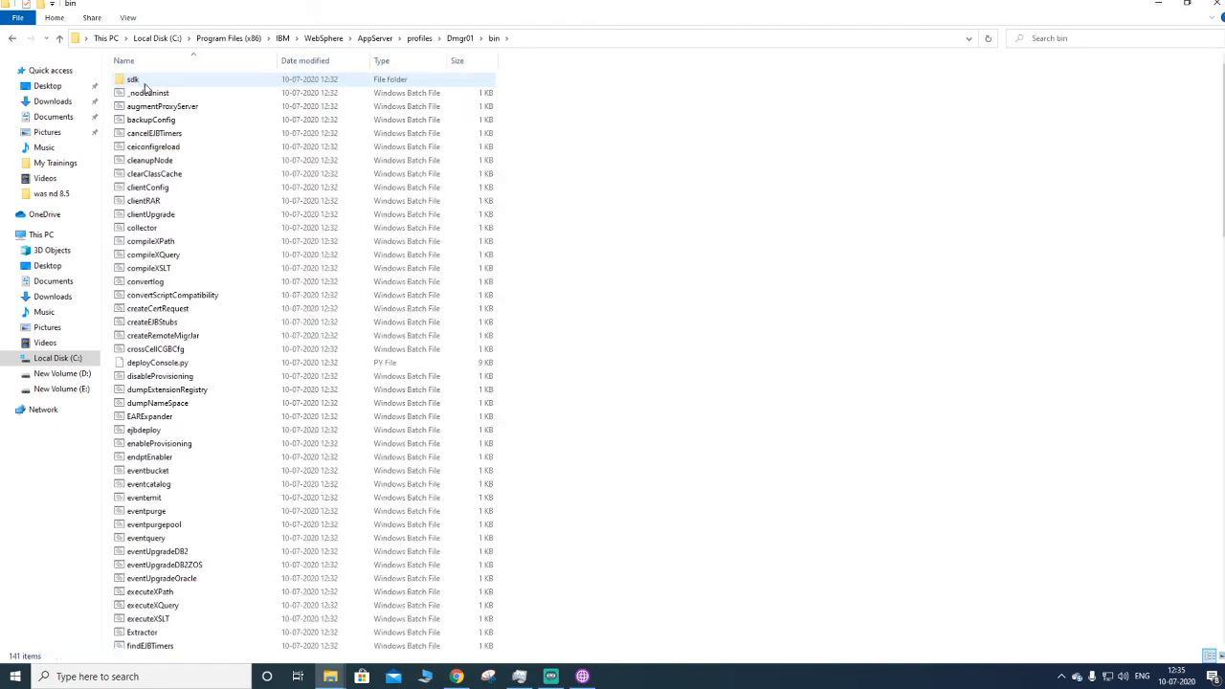
{"action": "left_click", "coordinate": [12, 38]}
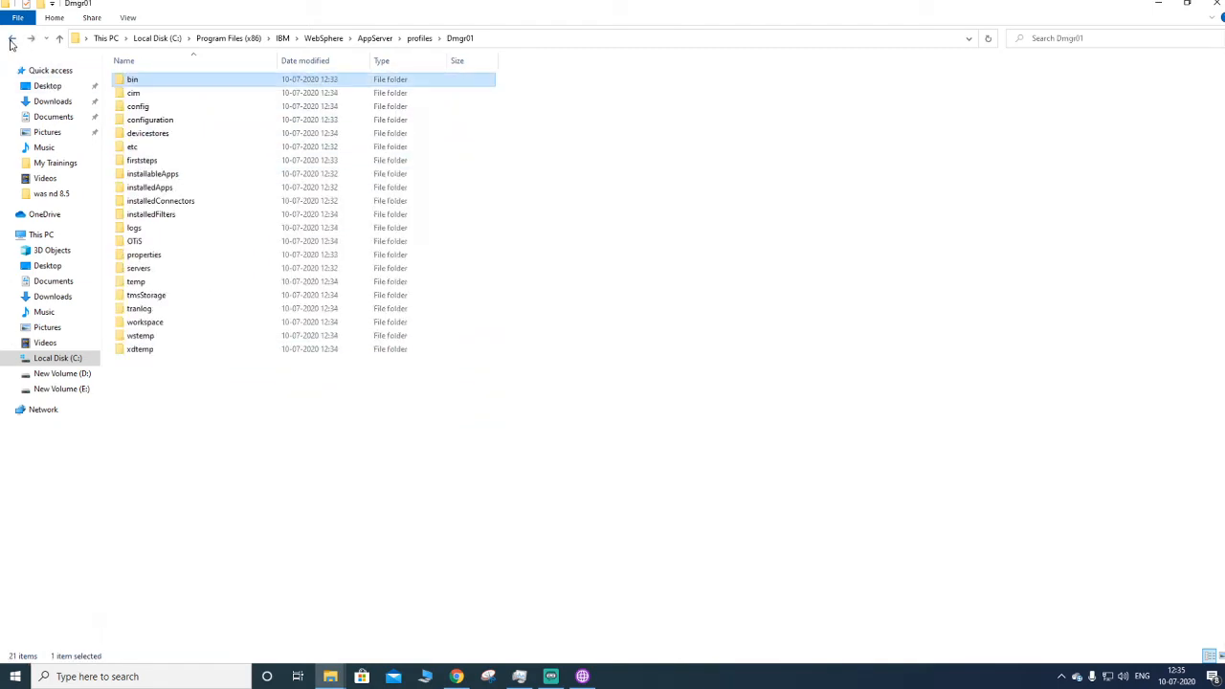
- Search for CMD and run Command Prompt as administrator
{"action": "left_click", "coordinate": [15, 677]}
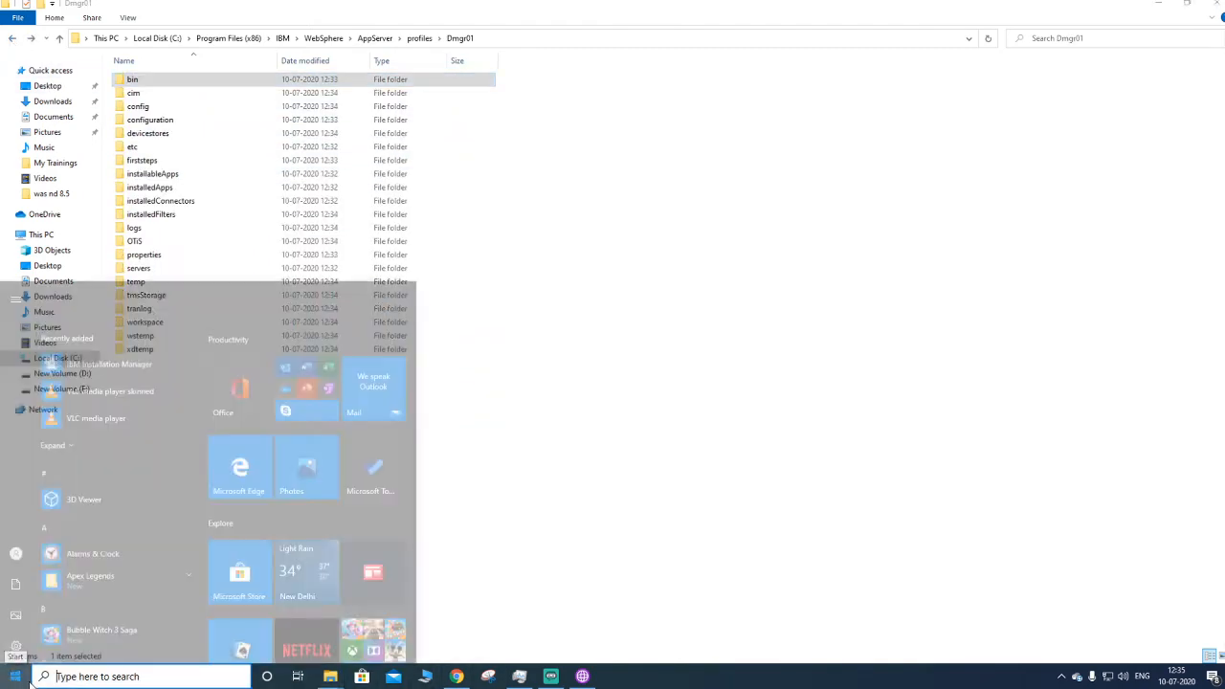
{"action": "scroll", "coordinate": [139, 494], "scroll_direction": "down", "scroll_amount": 10}
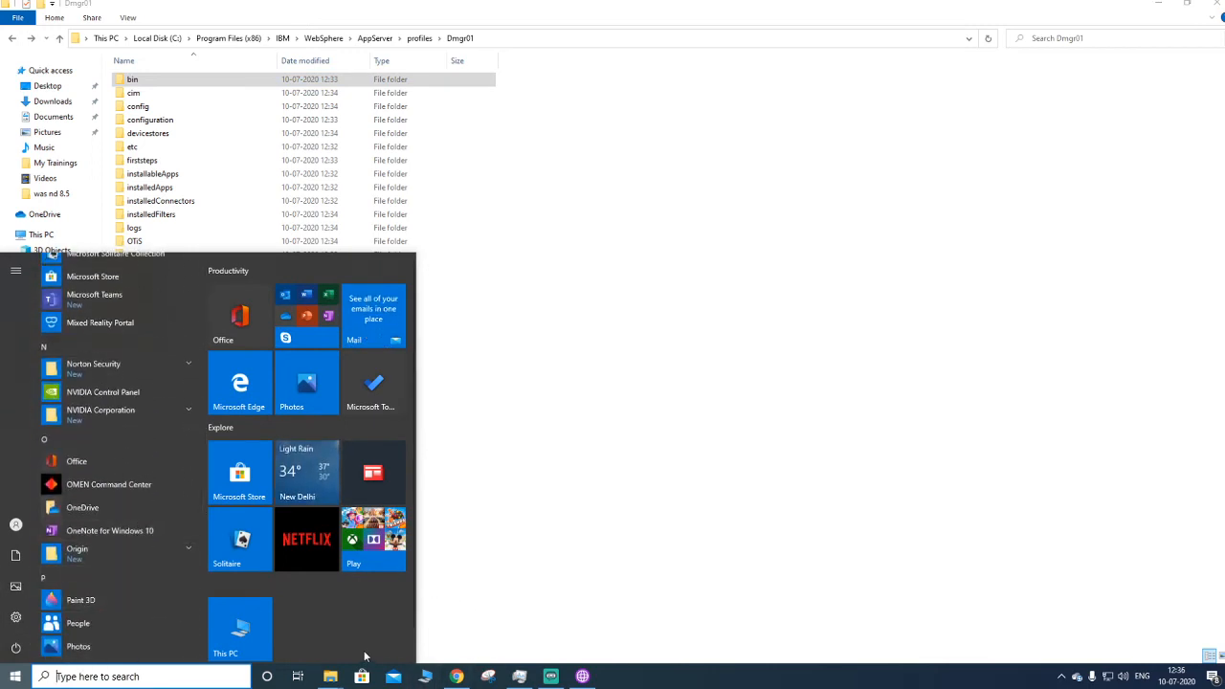
{"action": "type", "text": "CMD"}
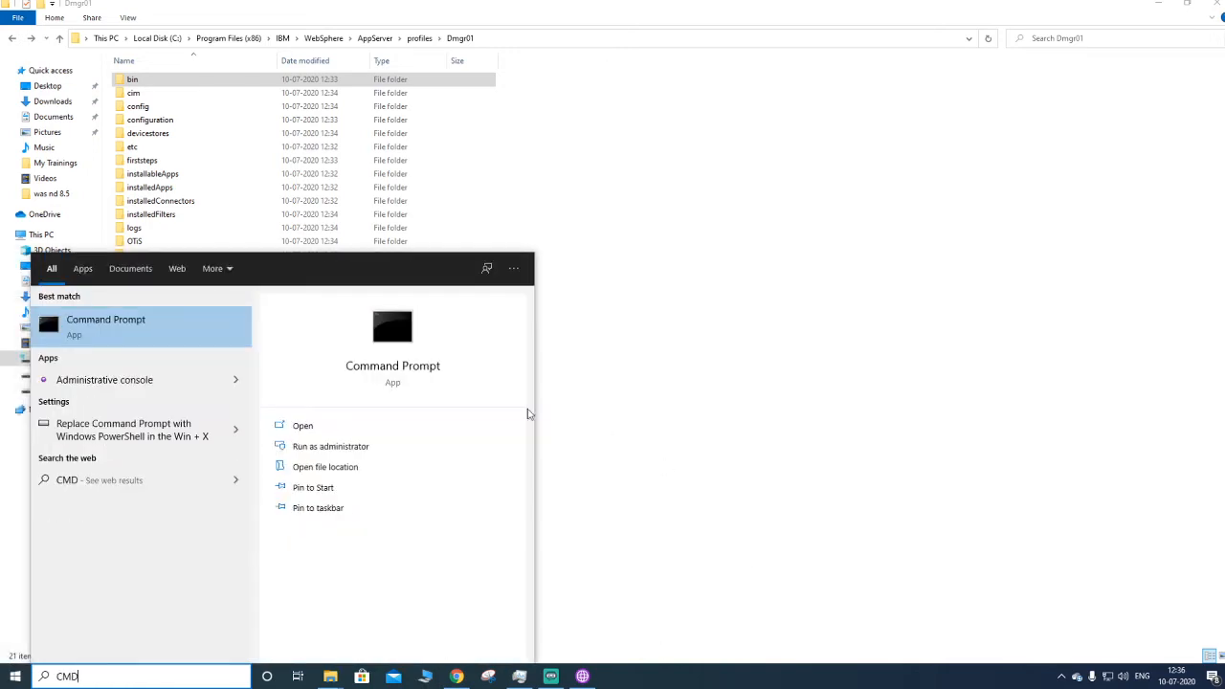
{"action": "right_click", "coordinate": [188, 342]}
{"action": "left_click", "coordinate": [219, 353]}
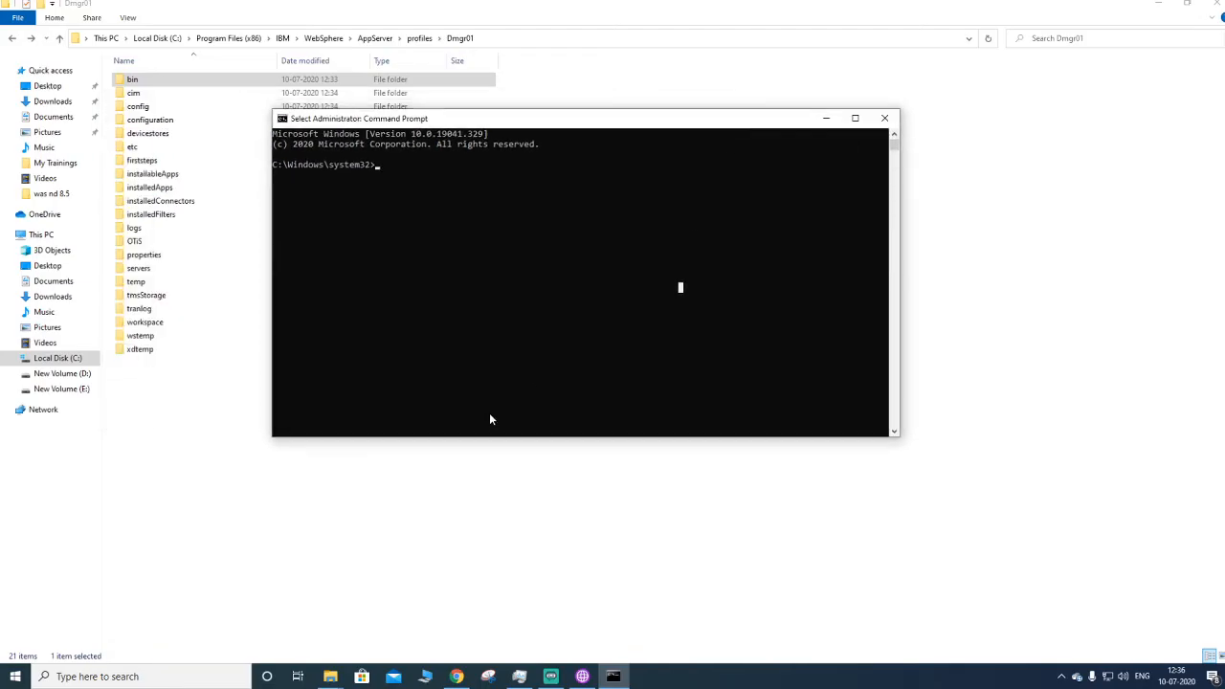
- Change directory to the drive root, then to "Program Files (x86)\IBM", and list its contents with dir
{"action": "type", "text": "CD"}
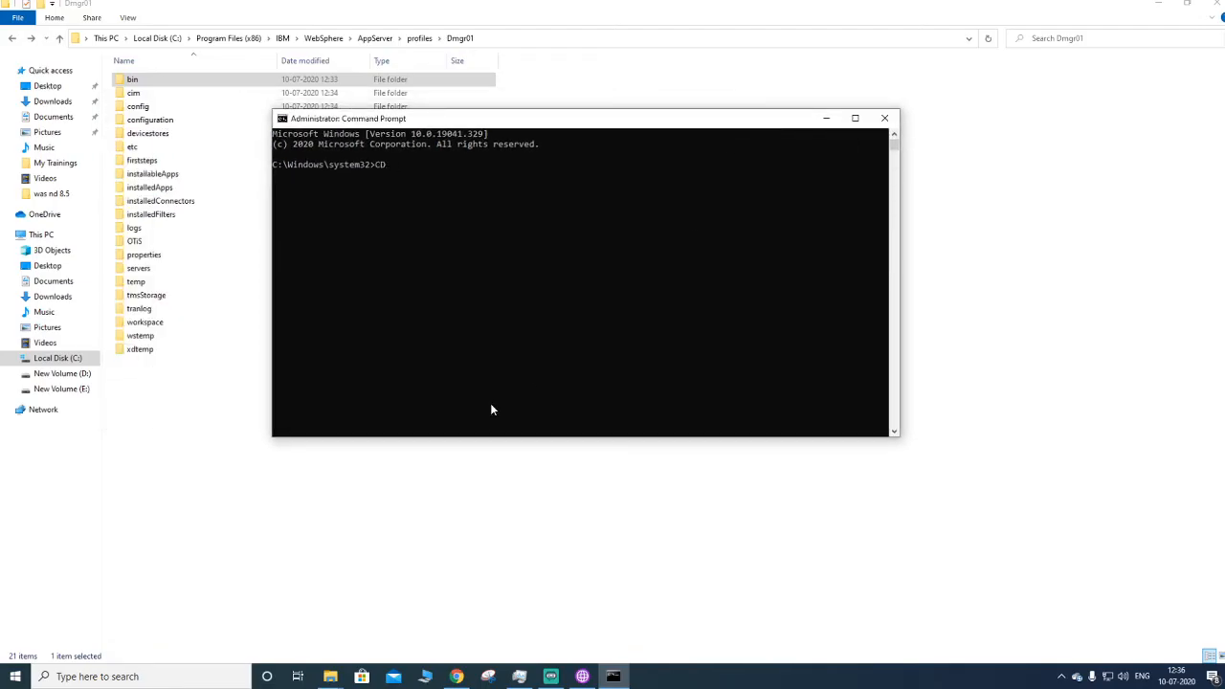
{"action": "type", "text": " /"}
{"action": "key", "text": "Return"}
{"action": "type", "text": "cd pr"}
{"action": "key", "text": "Tab"}
{"action": "key", "text": "Tab"}
{"action": "key", "text": "Return"}
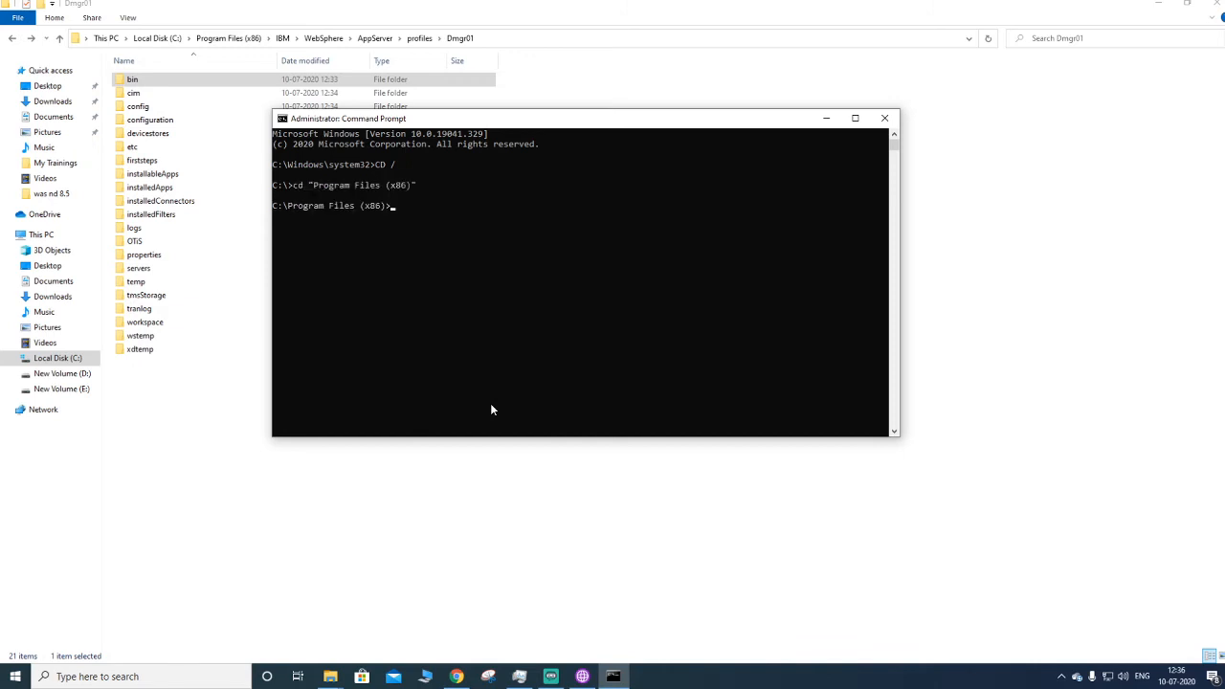
{"action": "type", "text": "cd i"}
{"action": "key", "text": "Tab"}
{"action": "key", "text": "Return"}
{"action": "type", "text": "dir"}
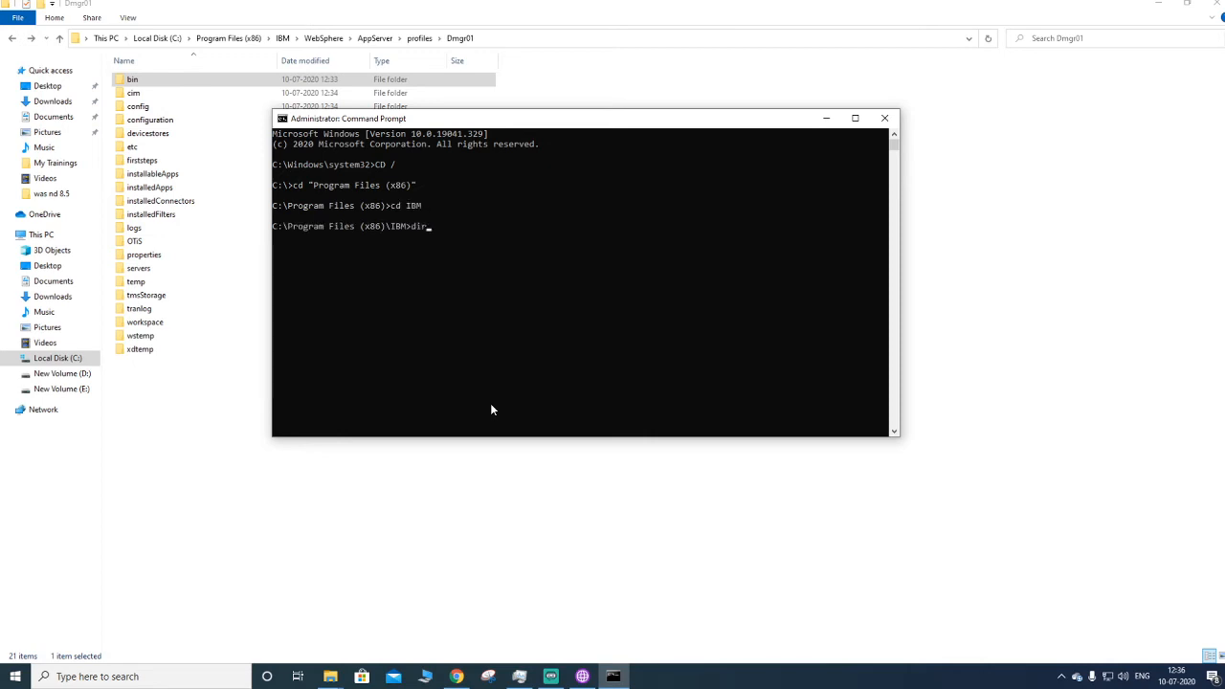
{"action": "key", "text": "Return"}
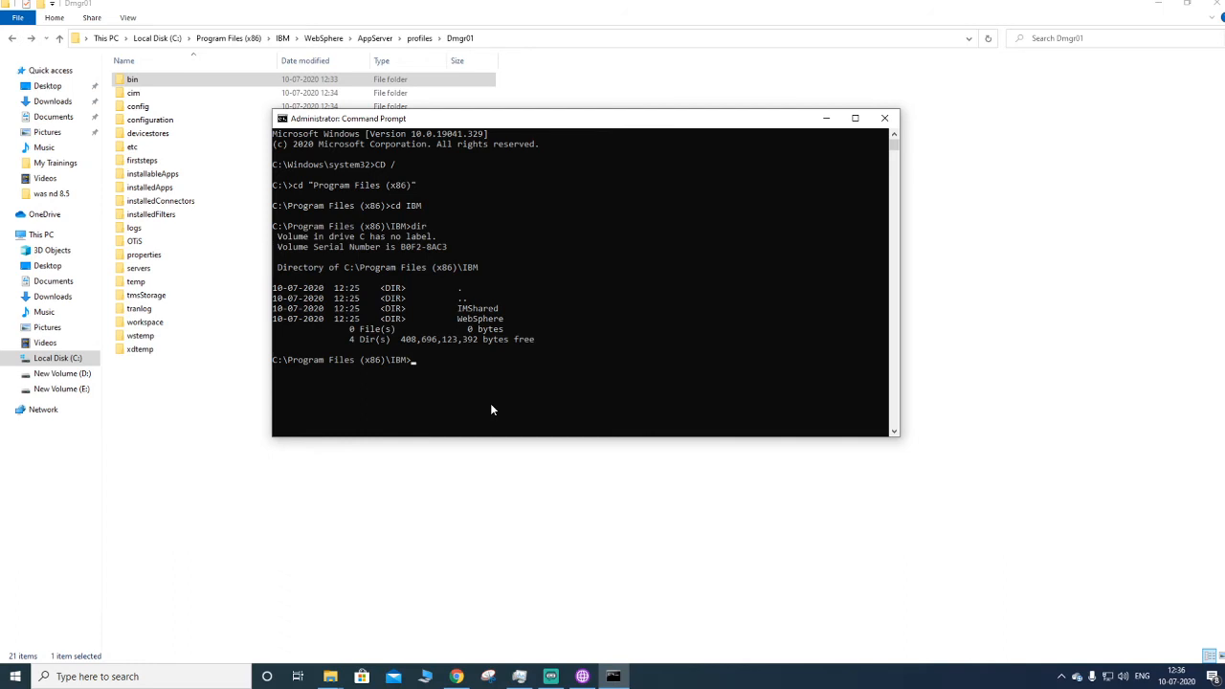
- Change into WebSphere and then AppServer, listing each directory with dir
{"action": "type", "text": "cd w"}
{"action": "key", "text": "Tab"}
{"action": "type", "text": "/"}
{"action": "key", "text": "Tab"}
{"action": "key", "text": "BackSpace"}
{"action": "key", "text": "BackSpace"}
{"action": "key", "text": "BackSpace"}
{"action": "key", "text": "BackSpace"}
{"action": "key", "text": "BackSpace"}
{"action": "key", "text": "BackSpace"}
{"action": "key", "text": "BackSpace"}
{"action": "key", "text": "BackSpace"}
{"action": "key", "text": "Return"}
{"action": "type", "text": "dir"}
{"action": "key", "text": "Return"}
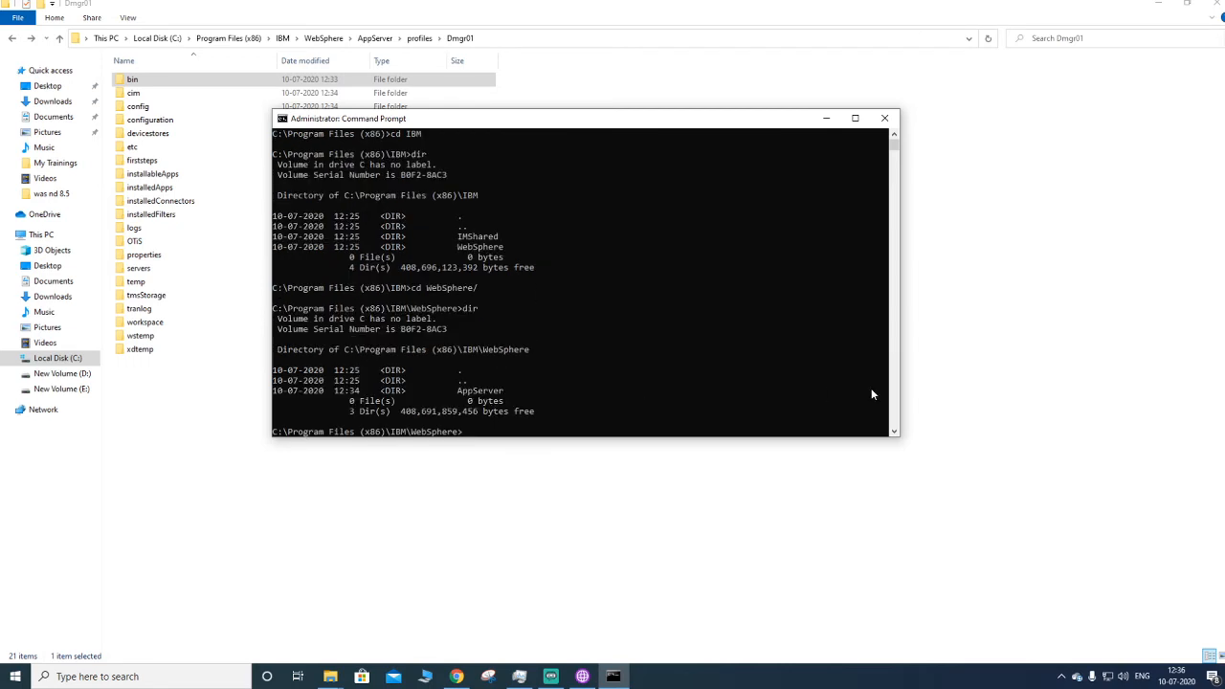
{"action": "type", "text": "cd A"}
{"action": "key", "text": "Tab"}
{"action": "key", "text": "Return"}
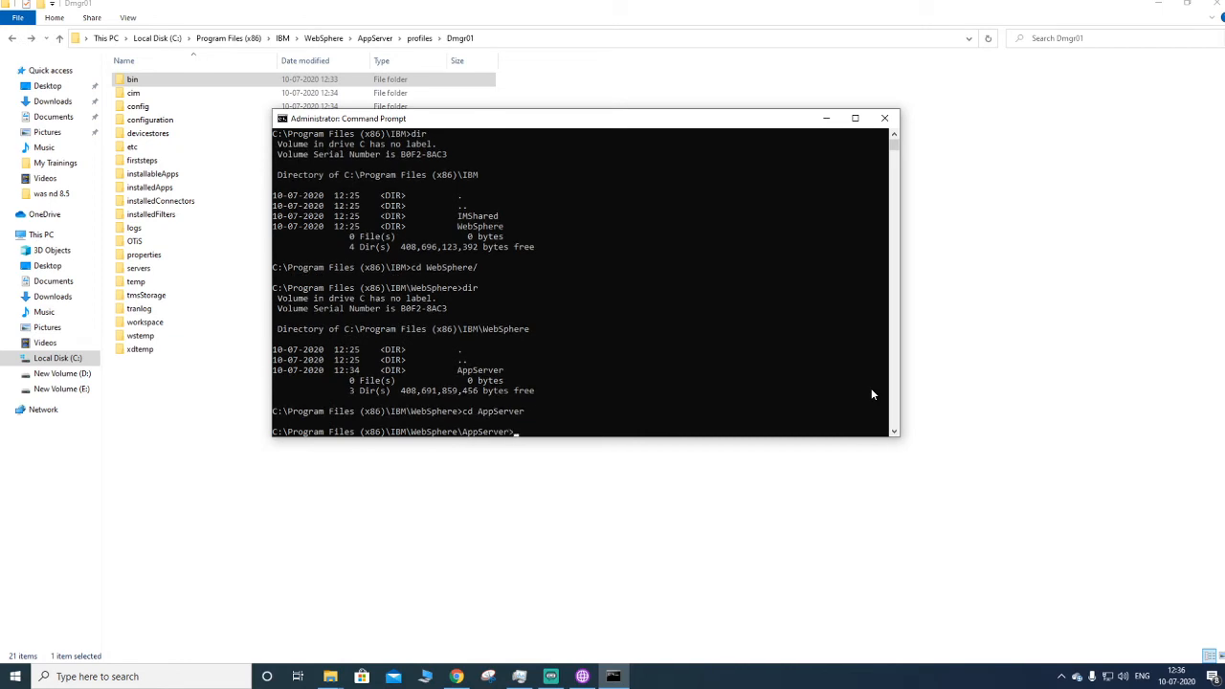
{"action": "type", "text": "dir"}
{"action": "key", "text": "Return"}
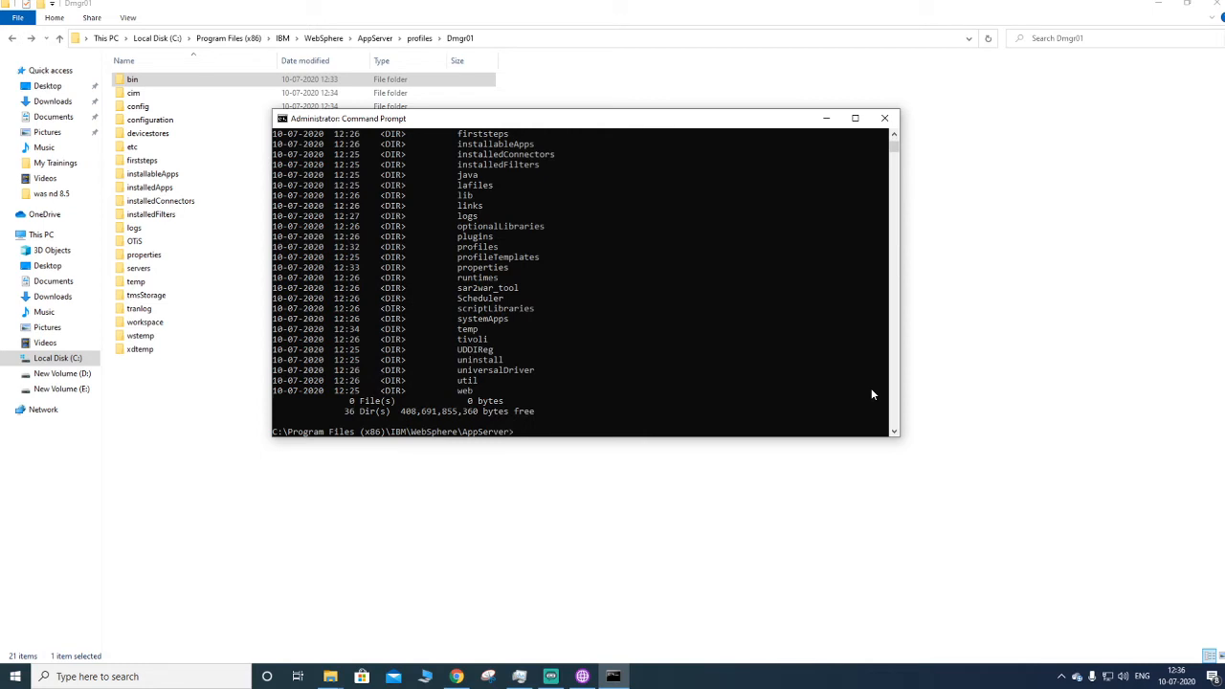
{"action": "scroll", "coordinate": [643, 313], "scroll_direction": "up", "scroll_amount": 1}
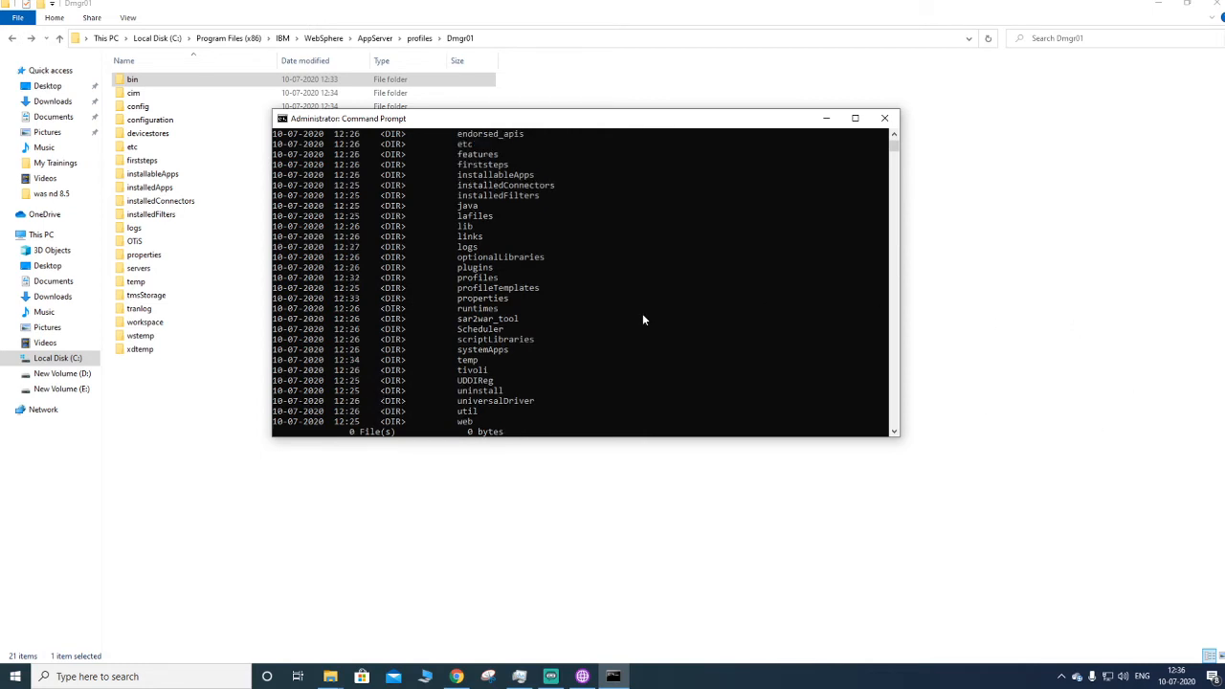
{"action": "scroll", "coordinate": [642, 313], "scroll_direction": "down", "scroll_amount": 1}
- Change into the profiles directory, list it with dir, and maximize the Command Prompt window
{"action": "type", "text": "cd "}
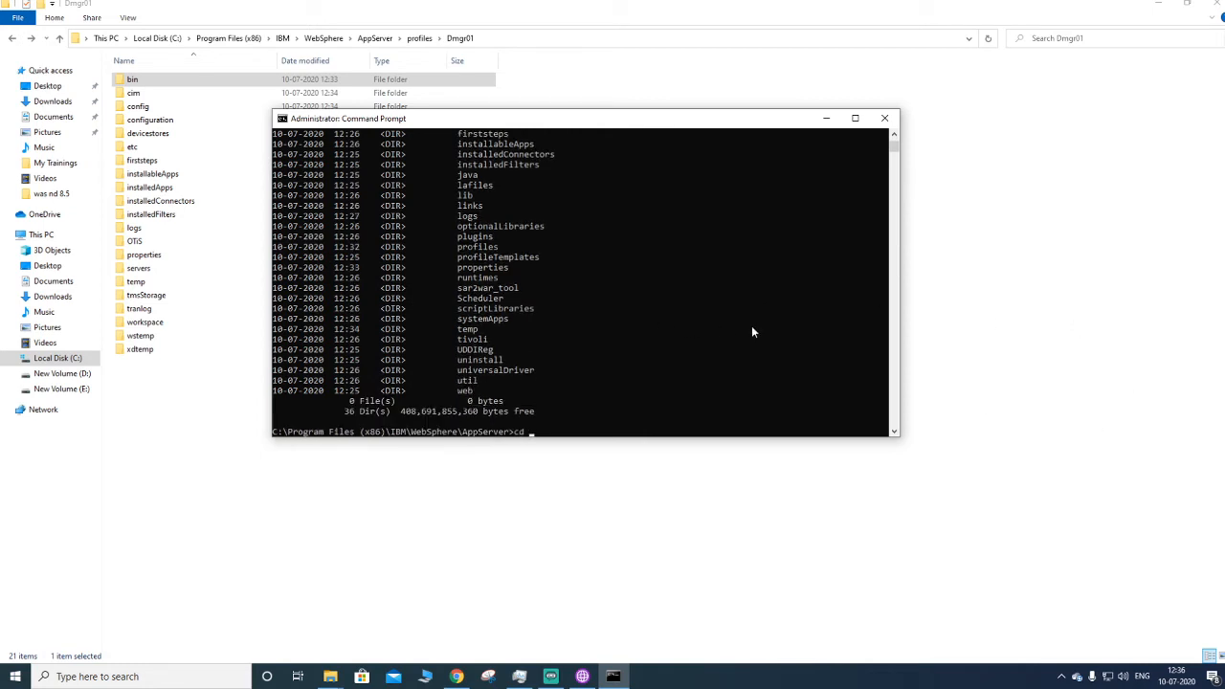
{"action": "type", "text": "pr"}
{"action": "key", "text": "Tab"}
{"action": "key", "text": "Return"}
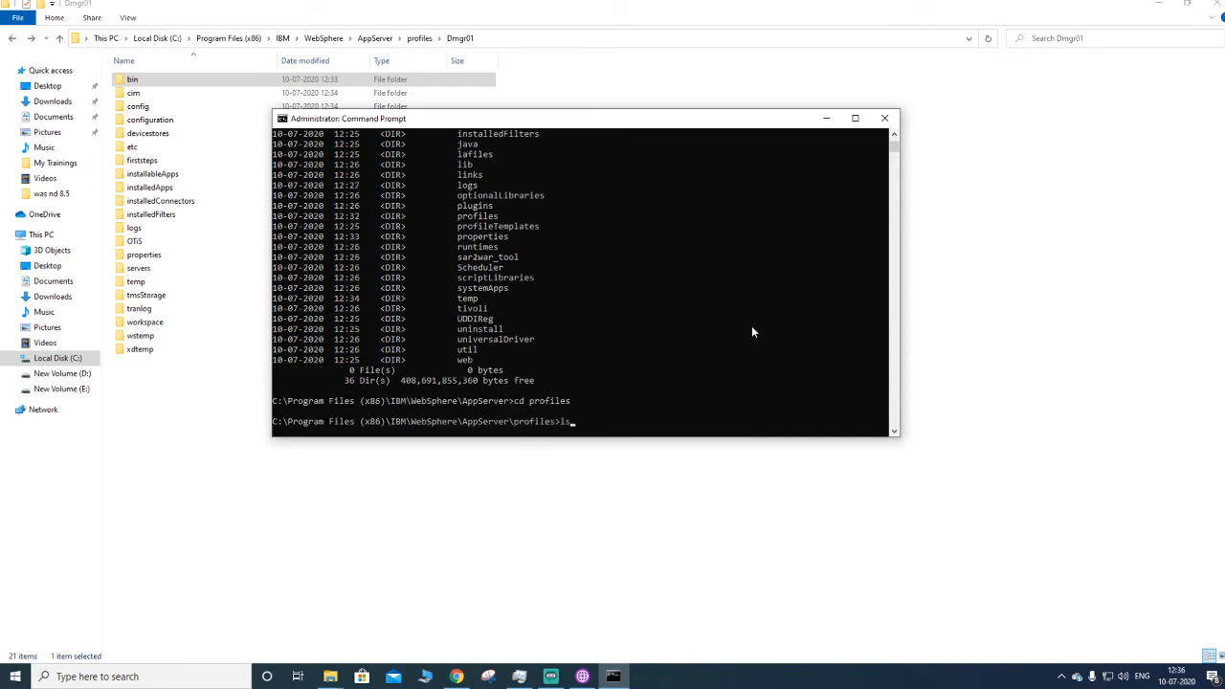
{"action": "type", "text": "dir"}
{"action": "key", "text": "Return"}
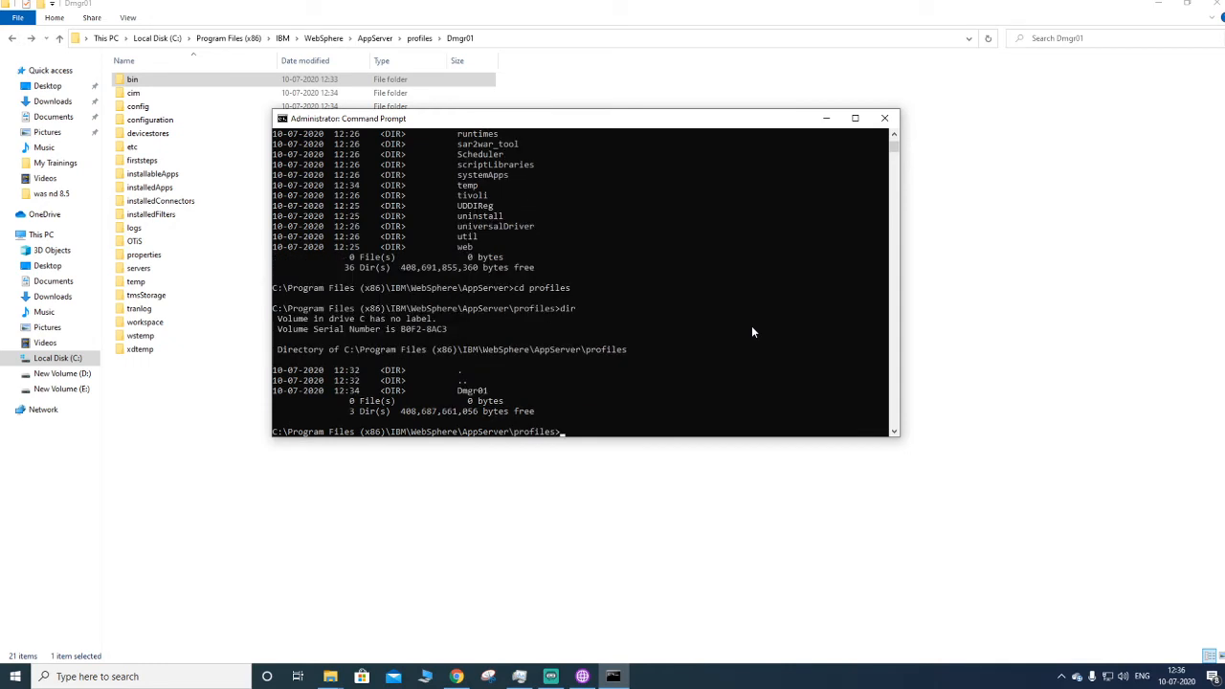
{"action": "left_click", "coordinate": [854, 118]}
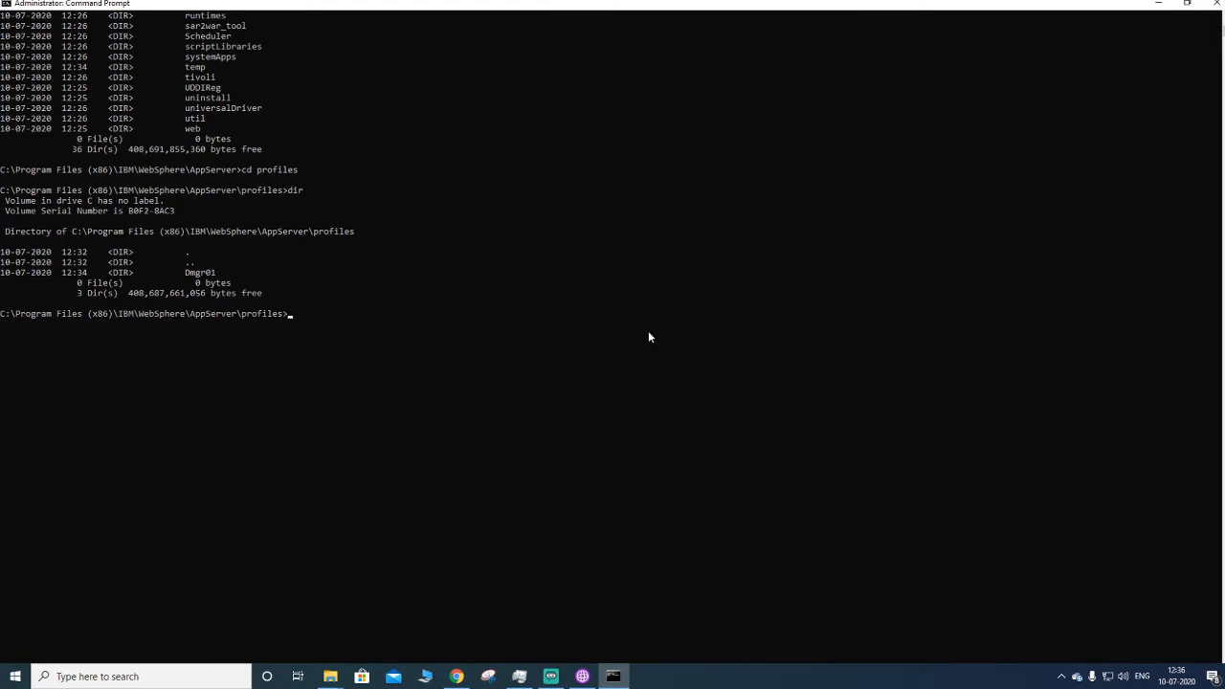
- Change into the Dmgr01 directory and then its bin folder, and list bin's contents with dir
{"action": "type", "text": "cd Dmgr01"}
{"action": "key", "text": "Return"}
{"action": "type", "text": "cd bin"}
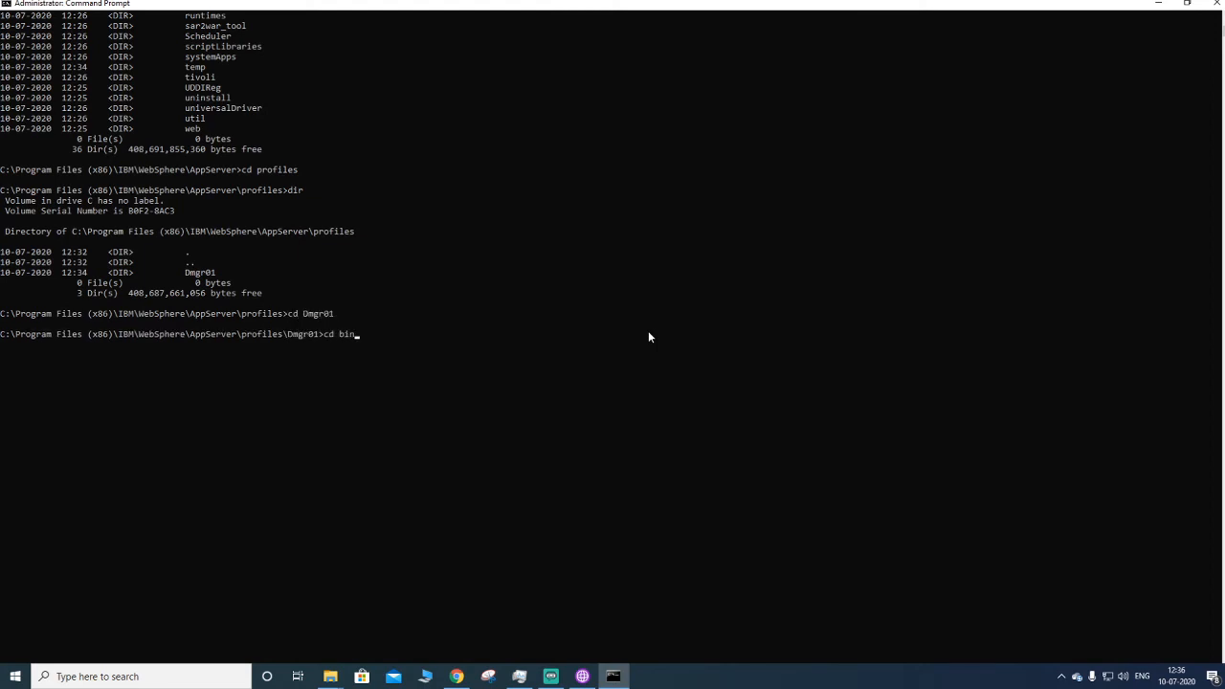
{"action": "key", "text": "Return"}
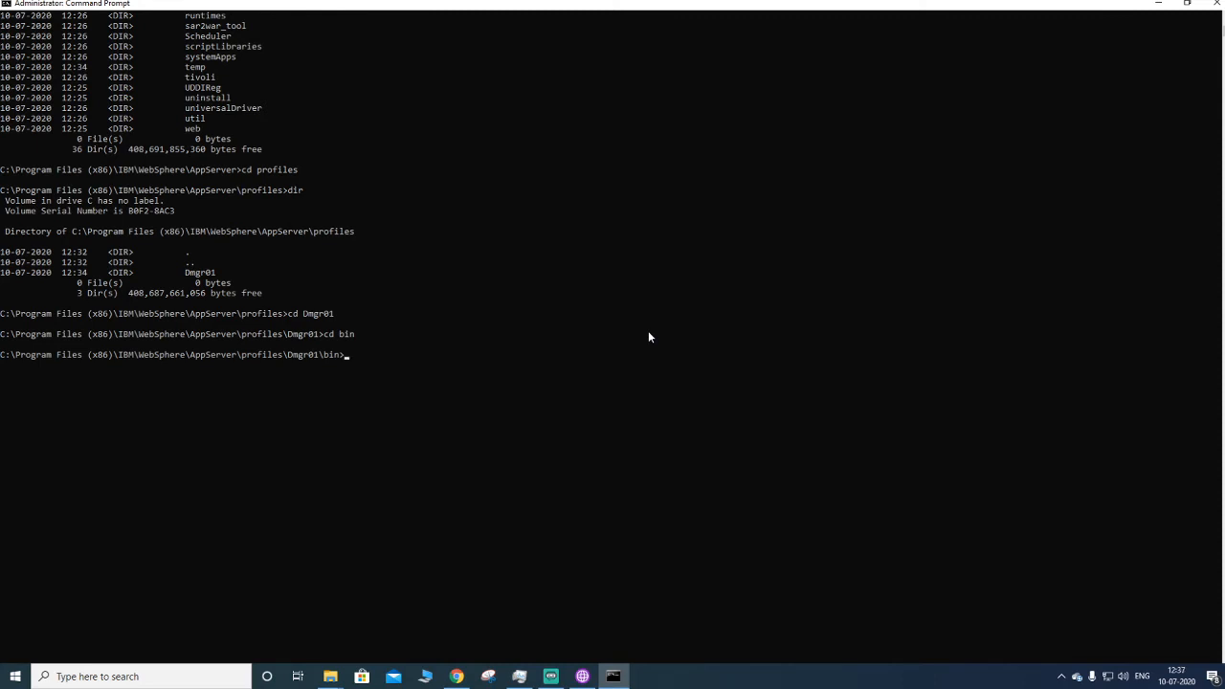
{"action": "type", "text": "dir"}
{"action": "key", "text": "Return"}
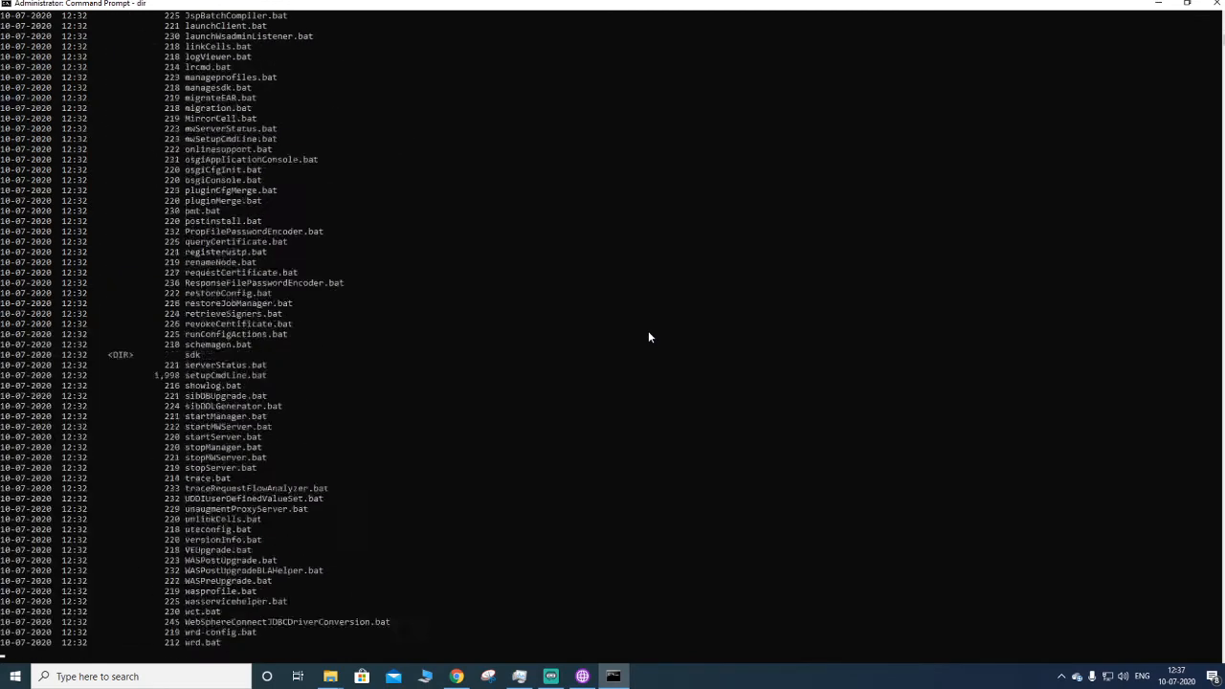
- Run serverStatus.bat -all in the bin directory to check the status of all servers
{"action": "scroll", "coordinate": [842, 278], "scroll_direction": "up", "scroll_amount": 20}
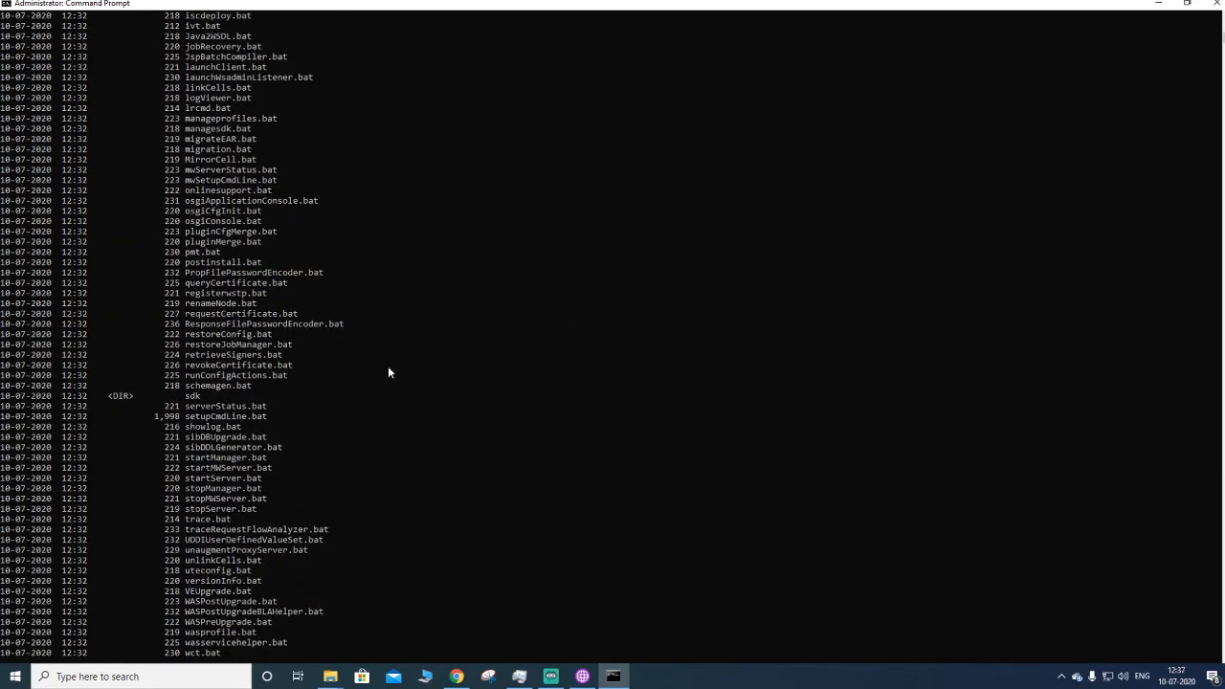
{"action": "scroll", "coordinate": [153, 263], "scroll_direction": "up", "scroll_amount": 15}
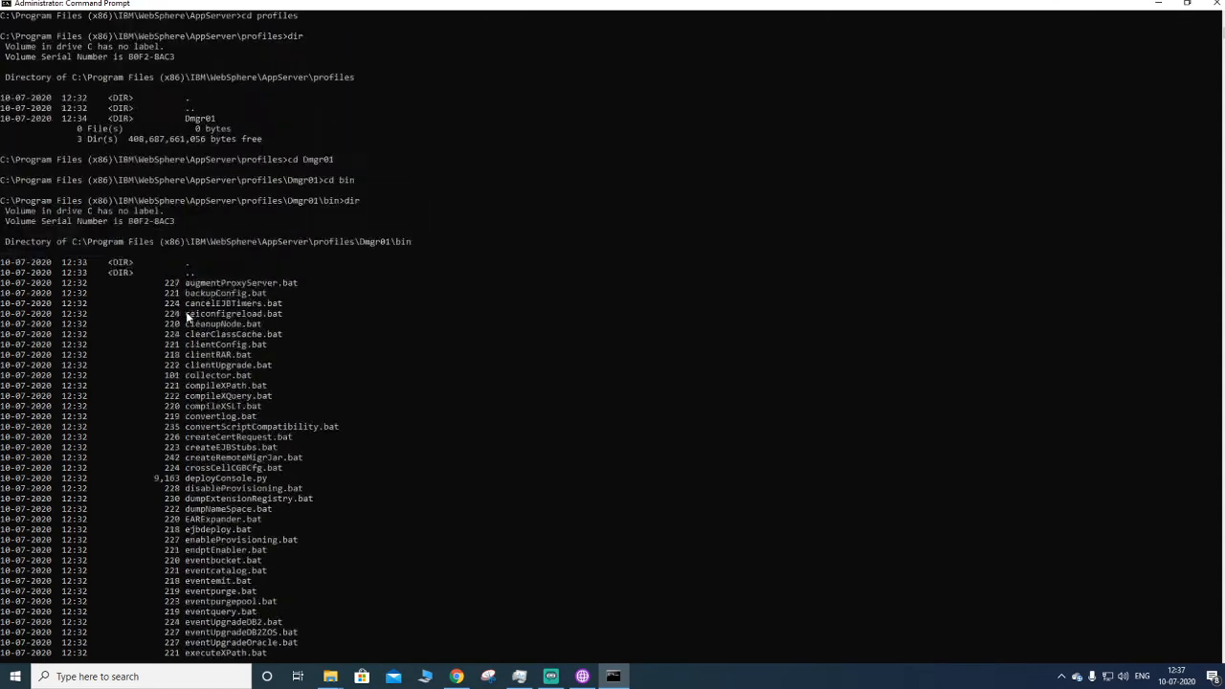
{"action": "scroll", "coordinate": [187, 313], "scroll_direction": "down", "scroll_amount": 20}
{"action": "scroll", "coordinate": [217, 351], "scroll_direction": "down", "scroll_amount": 20}
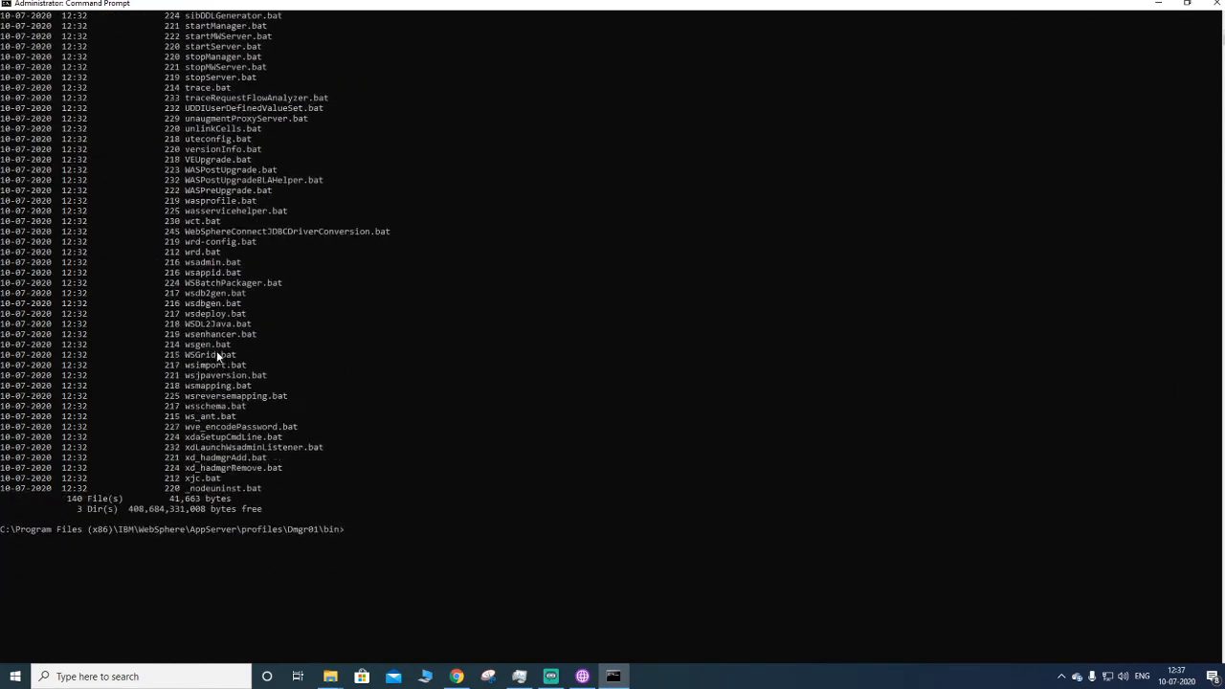
{"action": "scroll", "coordinate": [443, 377], "scroll_direction": "up", "scroll_amount": 3}
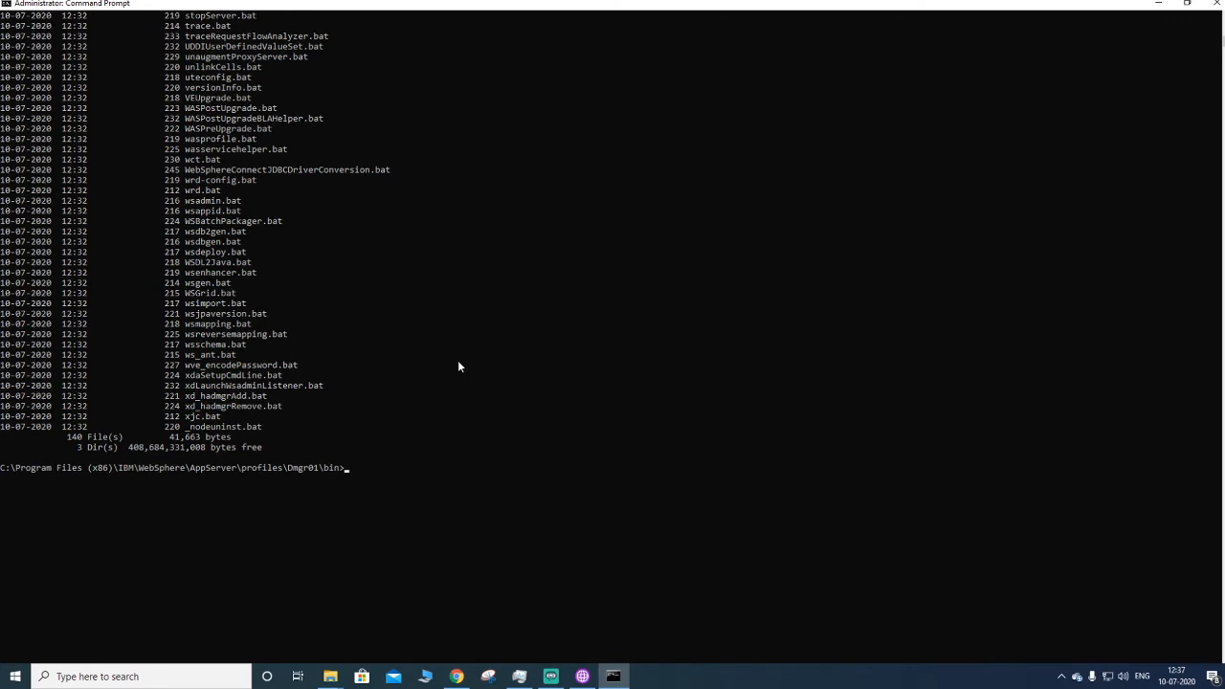
{"action": "type", "text": "serverSt"}
{"action": "key", "text": "Tab"}
{"action": "type", "text": "-all"}
{"action": "key", "text": "Return"}
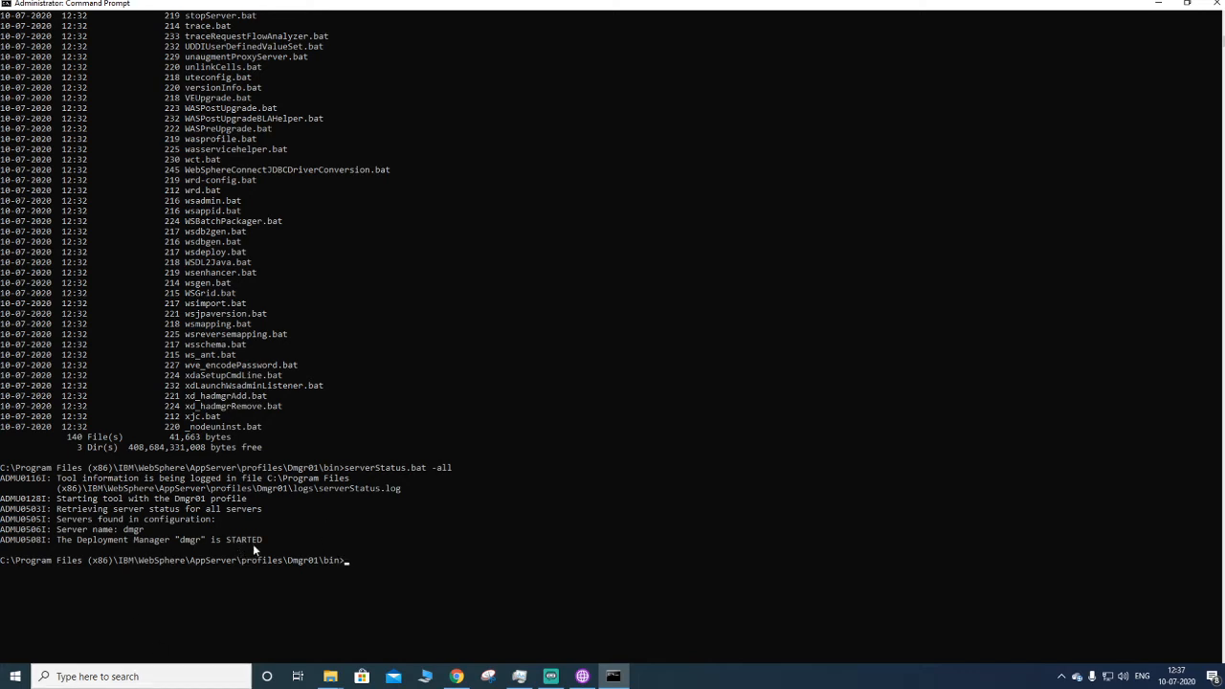
{"action": "left_click_drag", "start_coordinate": [279, 548], "coordinate": [170, 543]}
{"action": "left_click", "coordinate": [171, 547]}
{"action": "scroll", "coordinate": [379, 577], "scroll_direction": "down", "scroll_amount": 2}
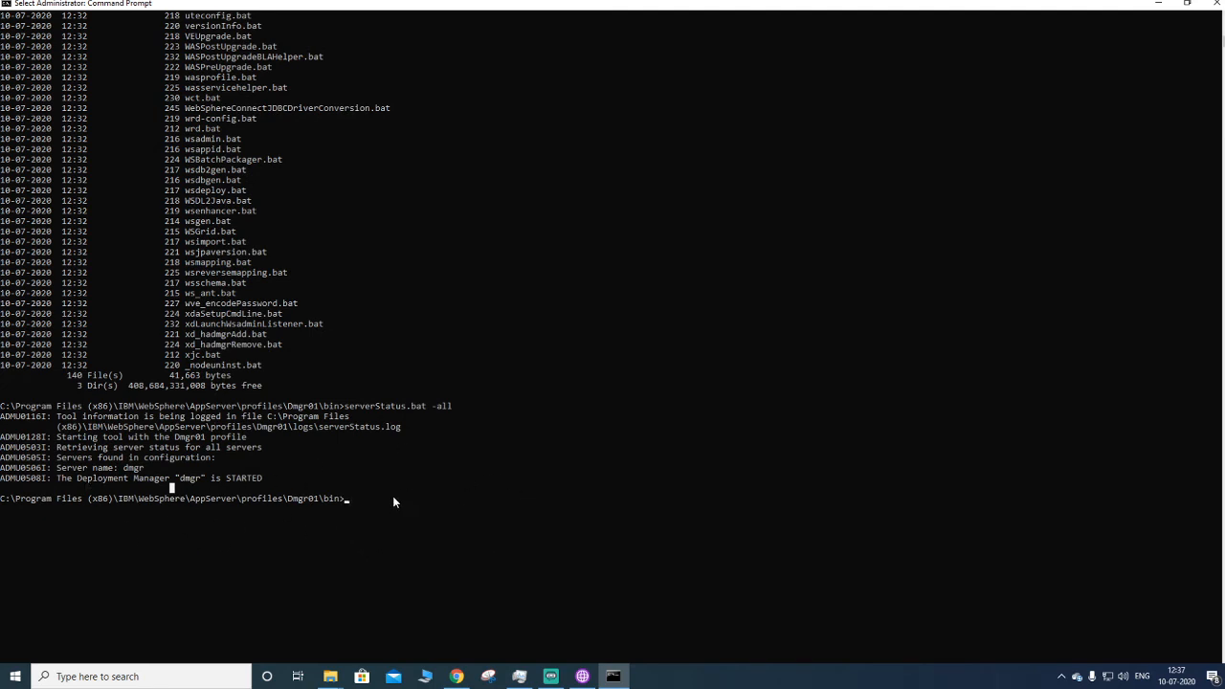
{"action": "scroll", "coordinate": [413, 494], "scroll_direction": "down", "scroll_amount": 1}
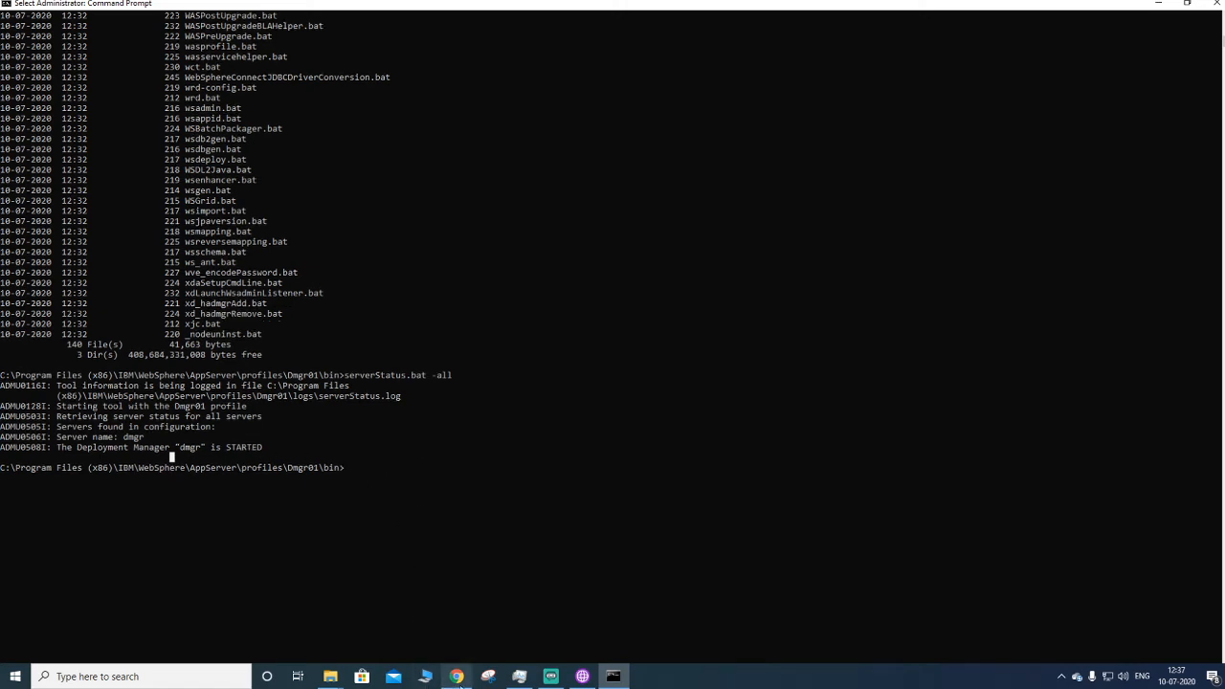
{"action": "left_click", "coordinate": [458, 676]}
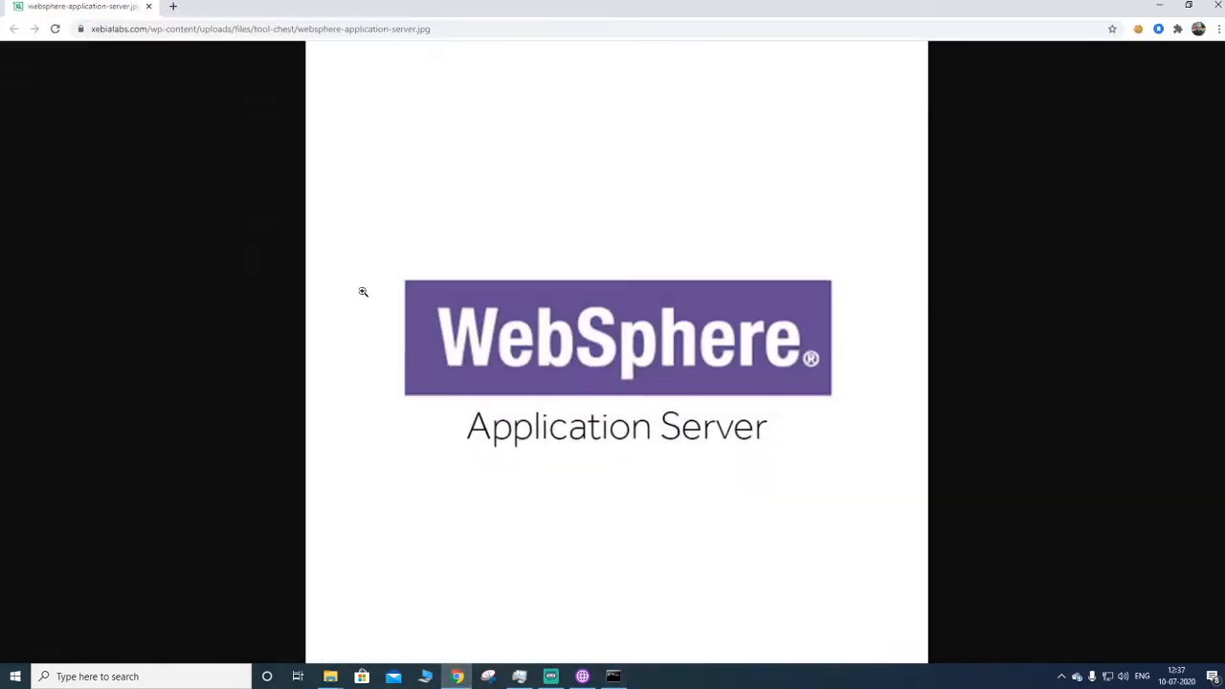
{"action": "left_click", "coordinate": [173, 5]}
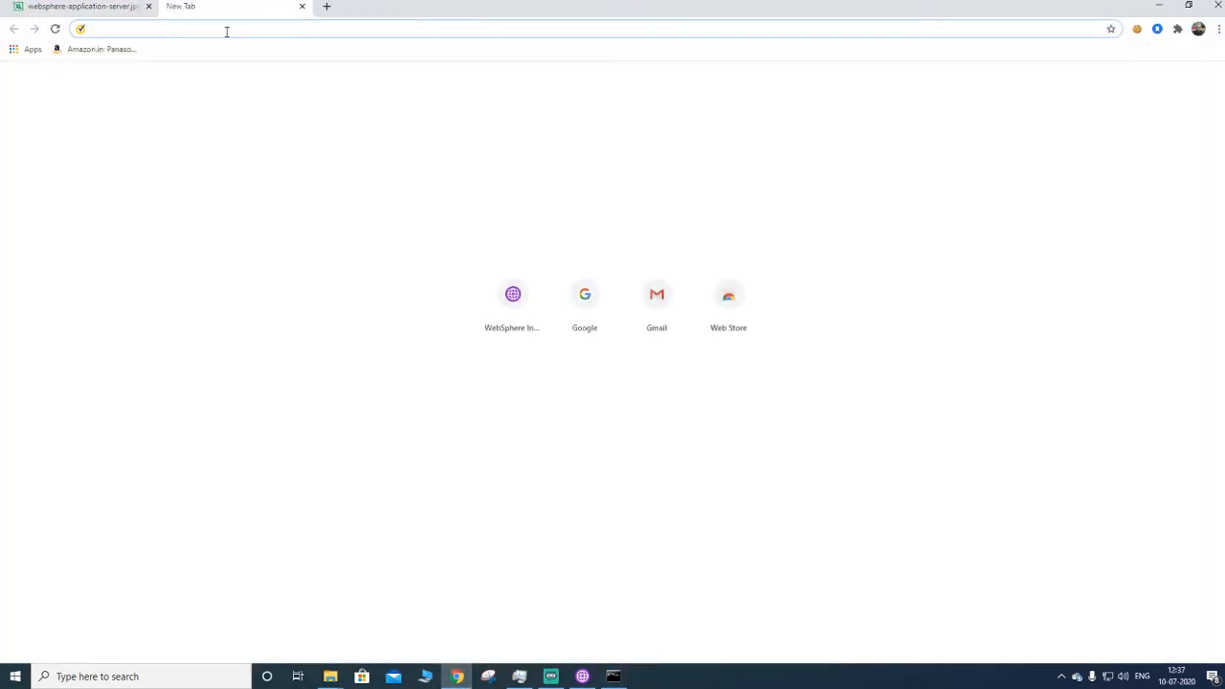
{"action": "type", "text": "http"}
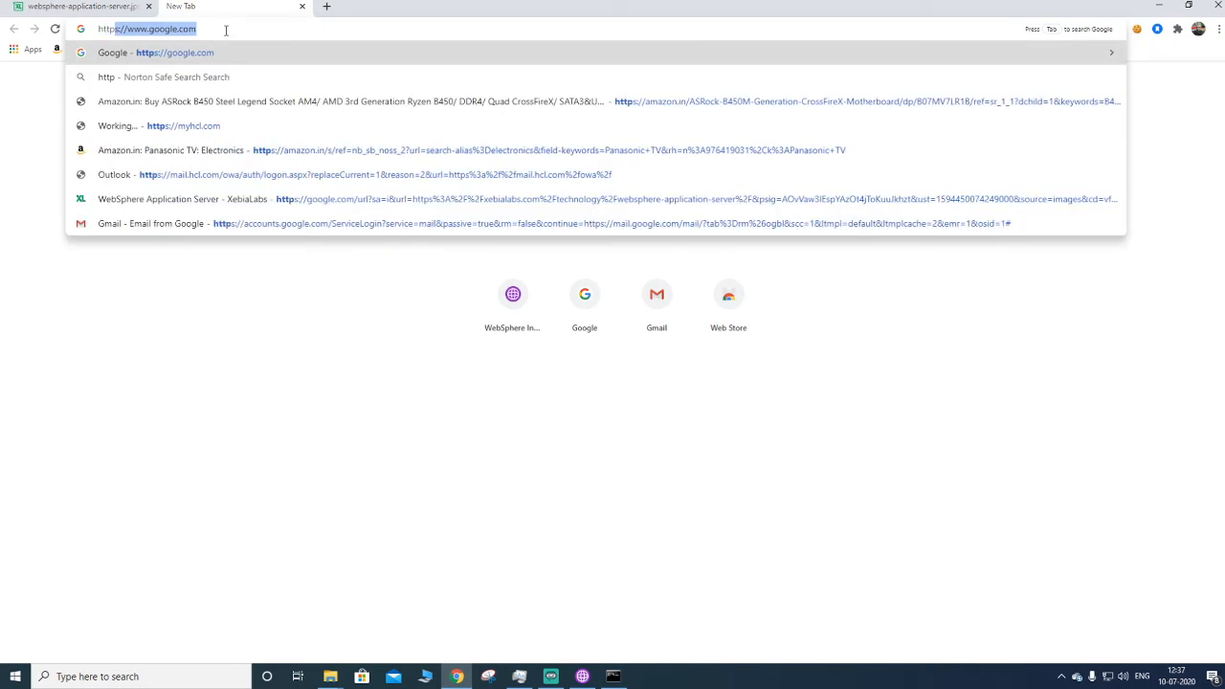
{"action": "type", "text": "s://"}
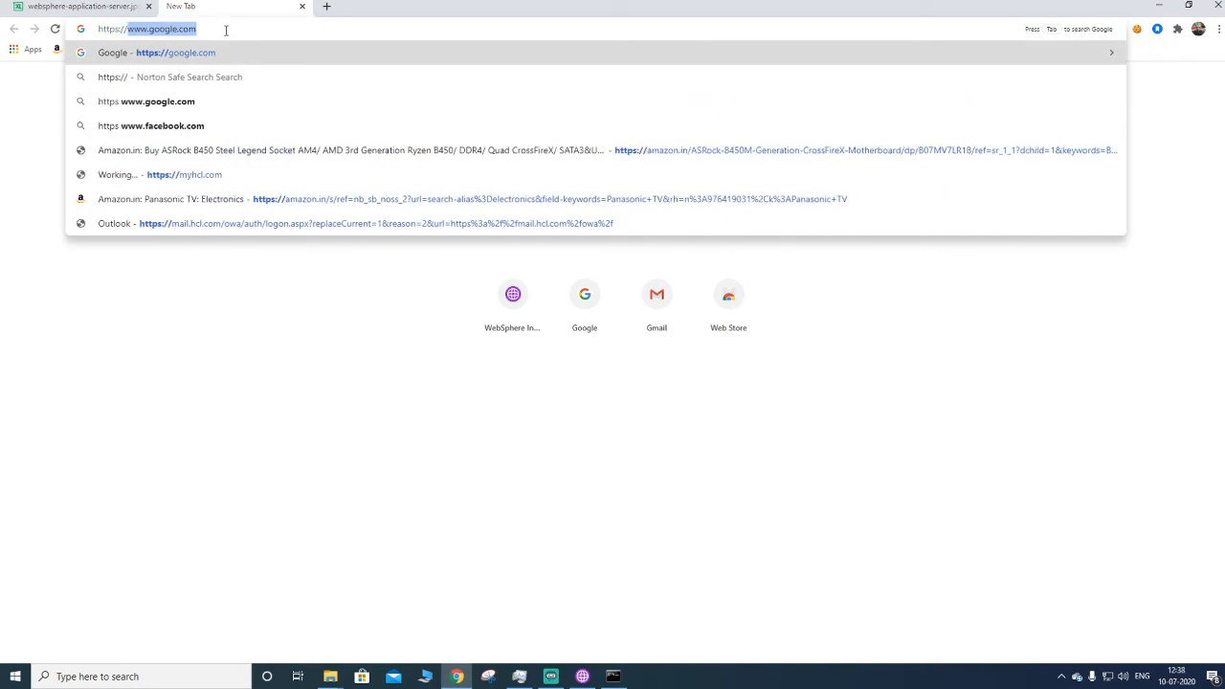
{"action": "type", "text": "local"}
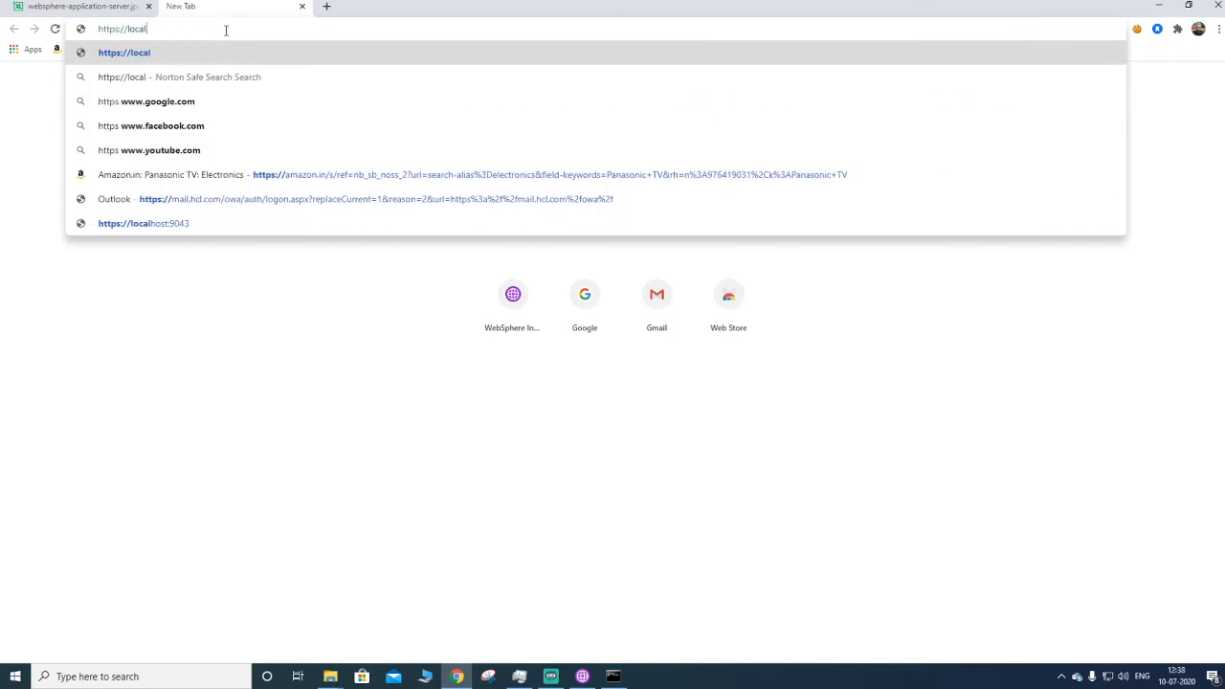
{"action": "type", "text": "host"}
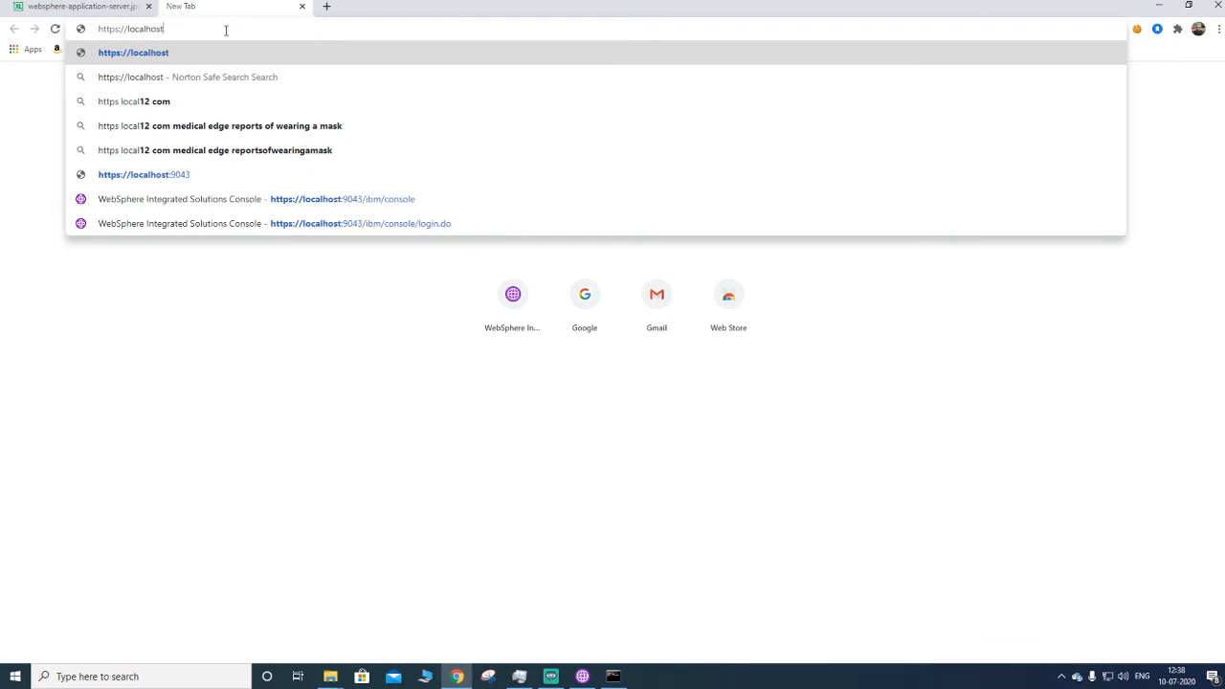
{"action": "type", "text": ":9043"}
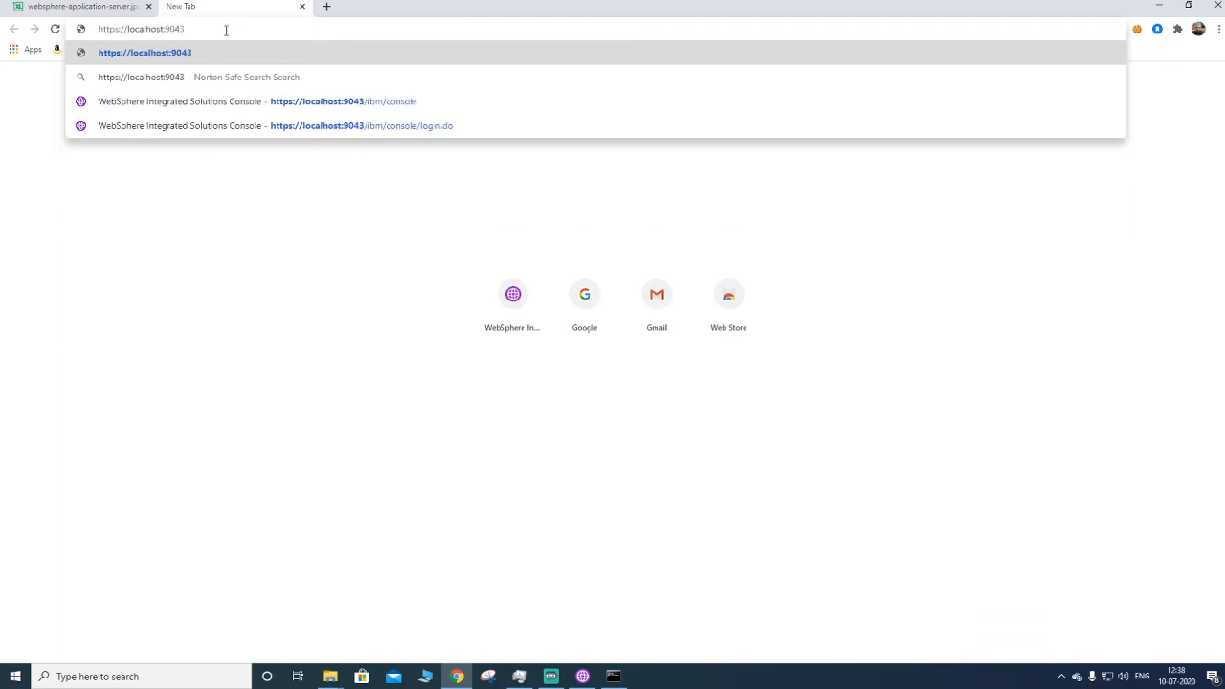
{"action": "left_click", "coordinate": [330, 102]}
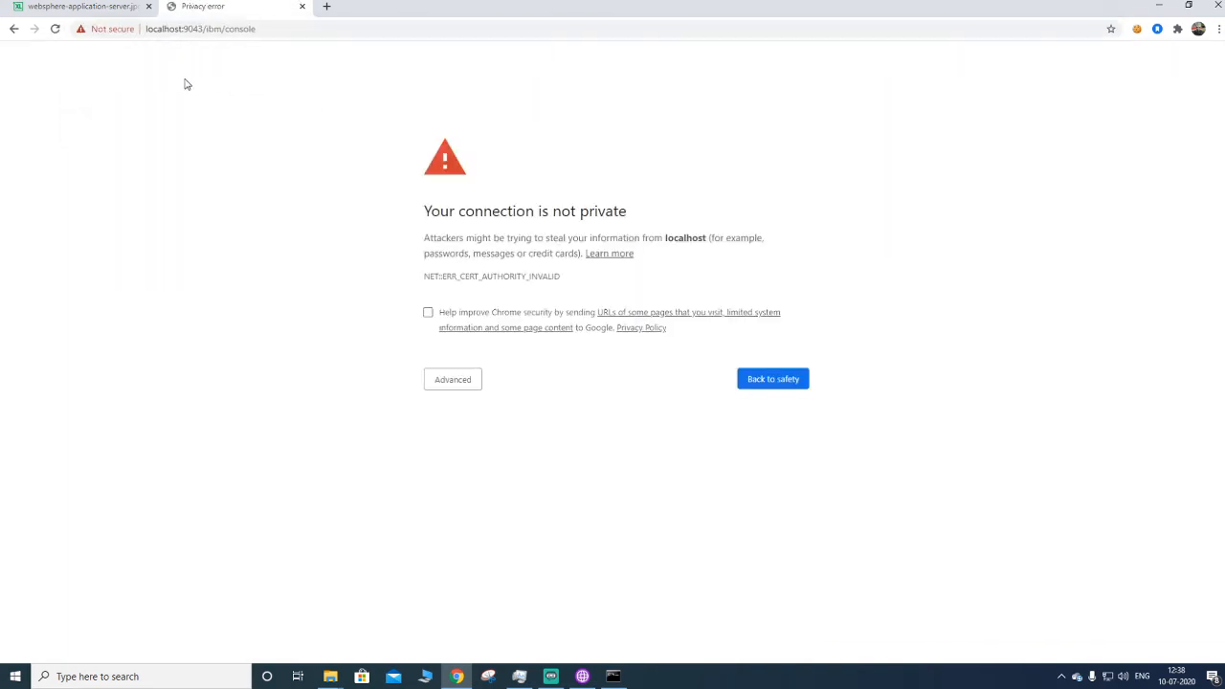
- Proceed past the certificate warning to localhost and log in to the WebSphere Integrated Solutions Console
{"action": "left_click", "coordinate": [456, 383]}
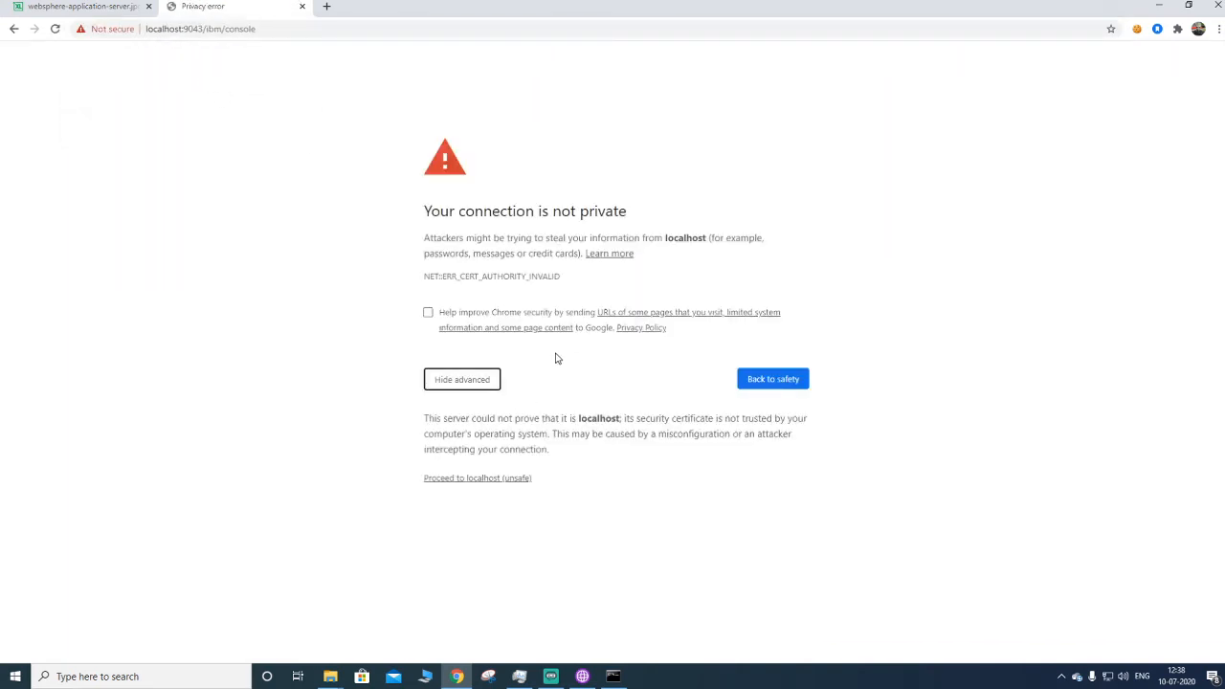
{"action": "left_click", "coordinate": [473, 478]}
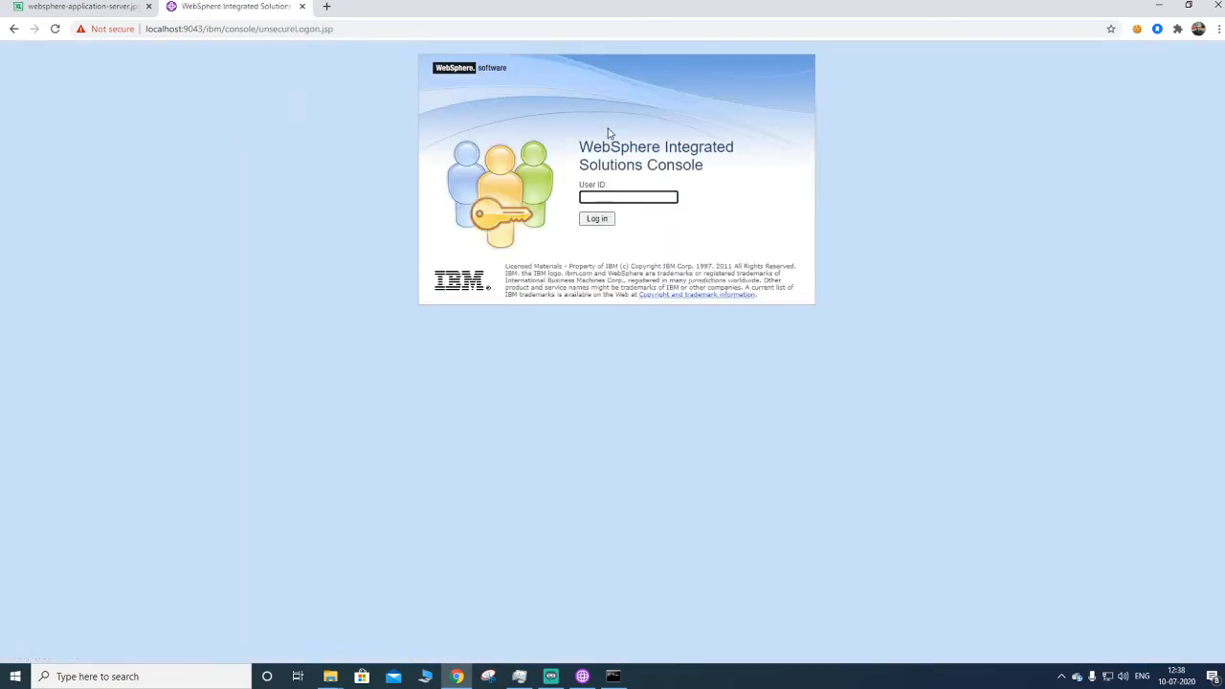
{"action": "left_click", "coordinate": [597, 221]}
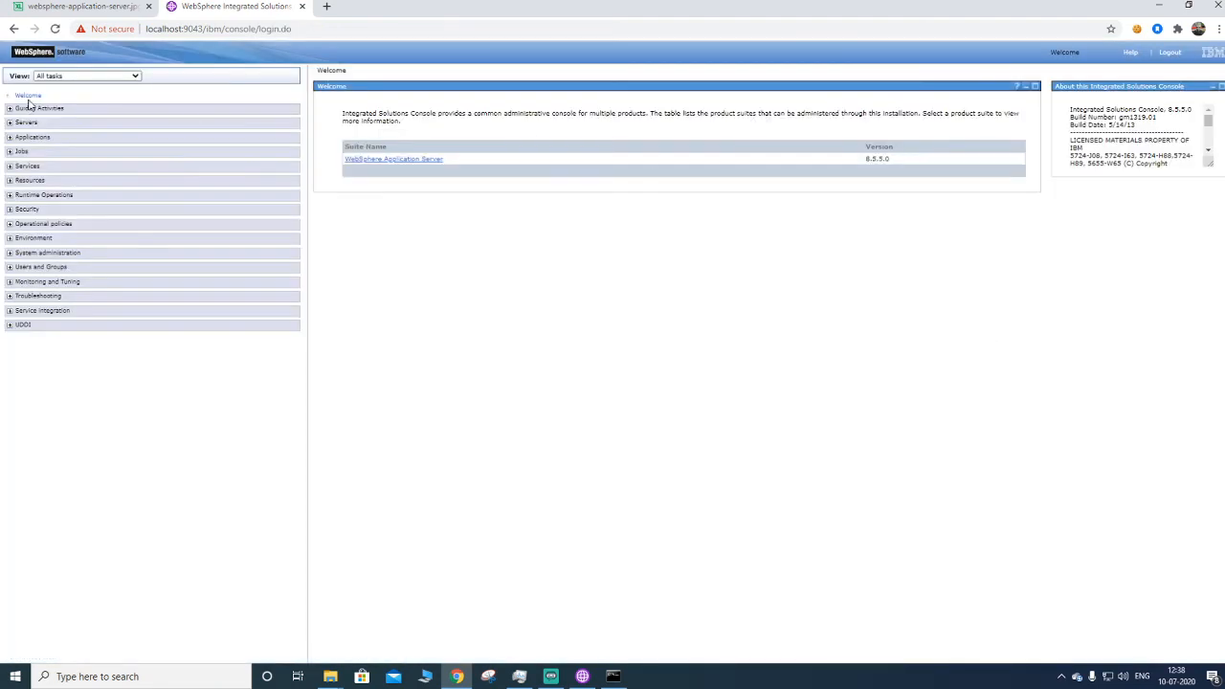
- Expand Servers and Server Types to view the WebSphere application servers list
{"action": "left_click", "coordinate": [10, 122]}
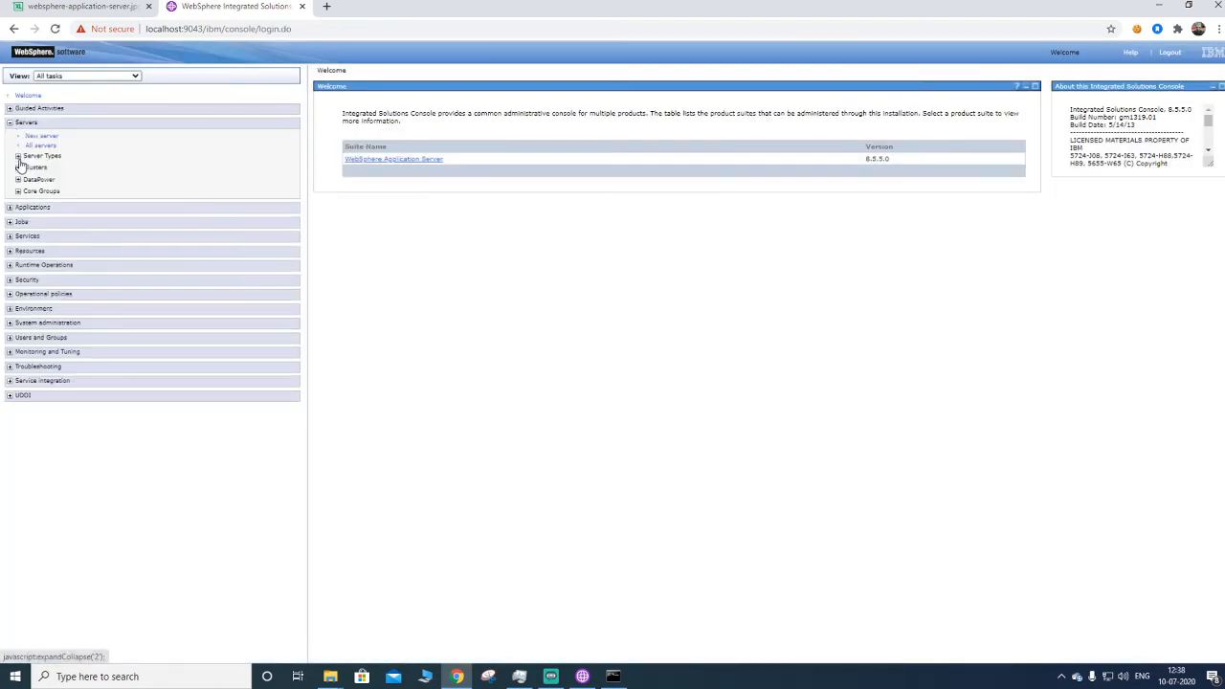
{"action": "left_click", "coordinate": [19, 158]}
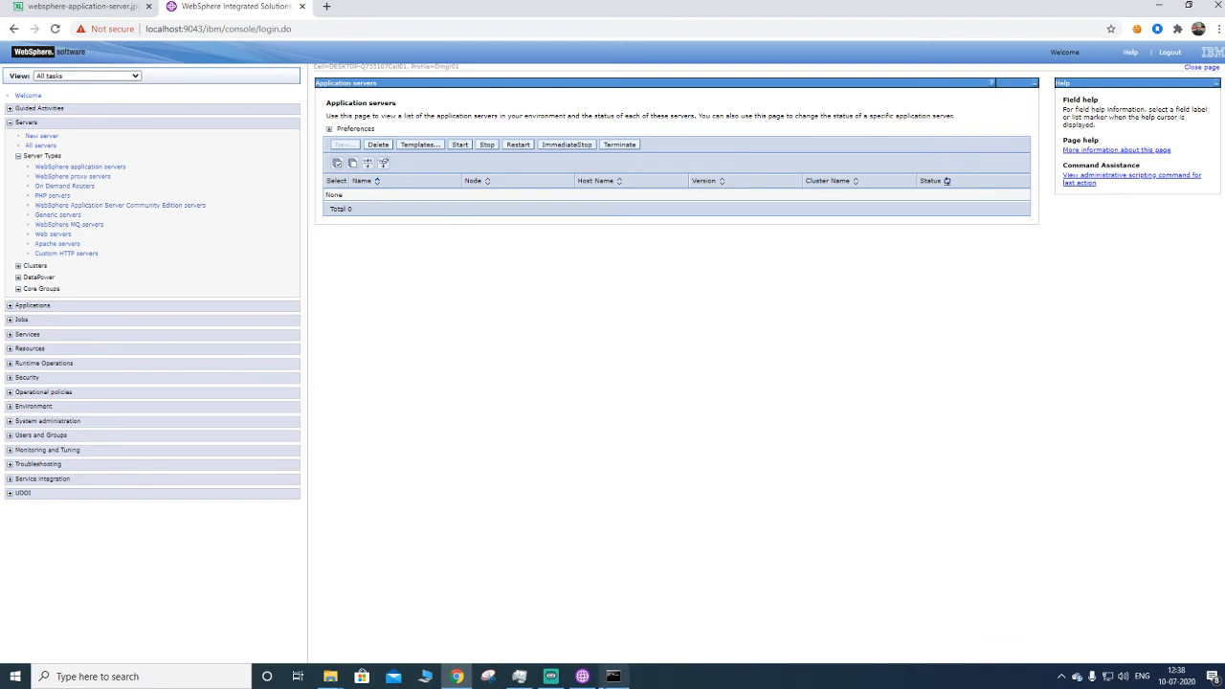
- Create a typical Application server profile with administrative security disabled, finishing without launching the First steps console
{"action": "left_click", "coordinate": [582, 675]}
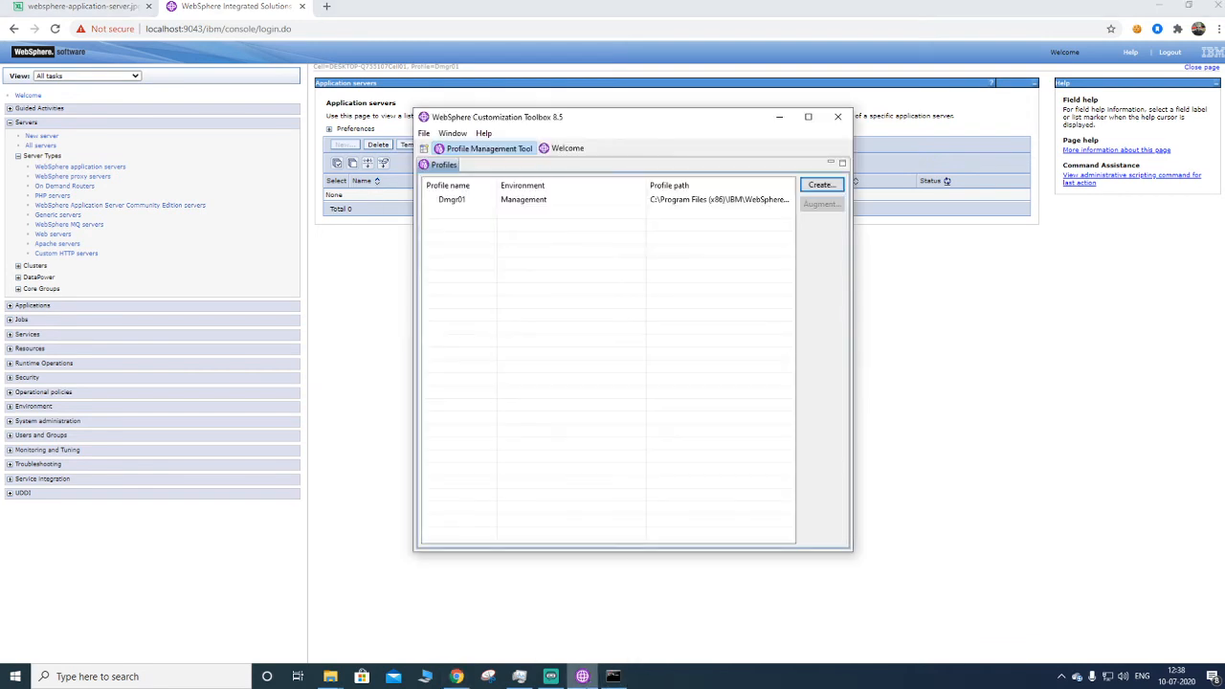
{"action": "left_click", "coordinate": [826, 194]}
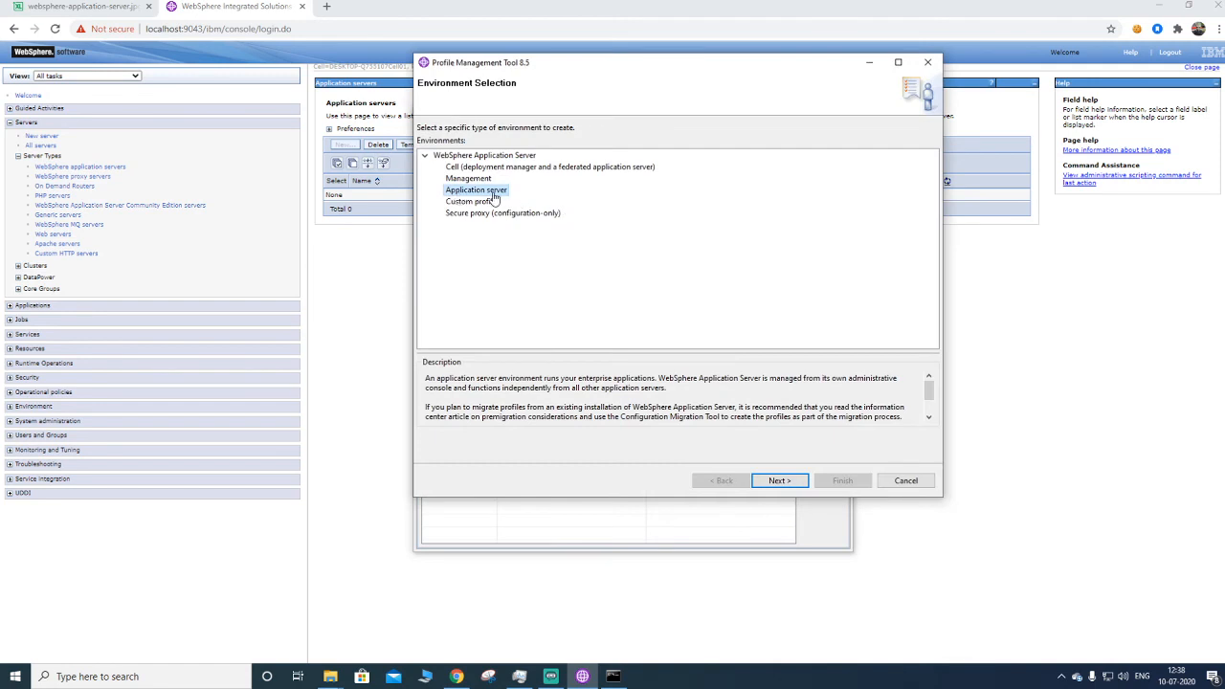
{"action": "left_click", "coordinate": [785, 486]}
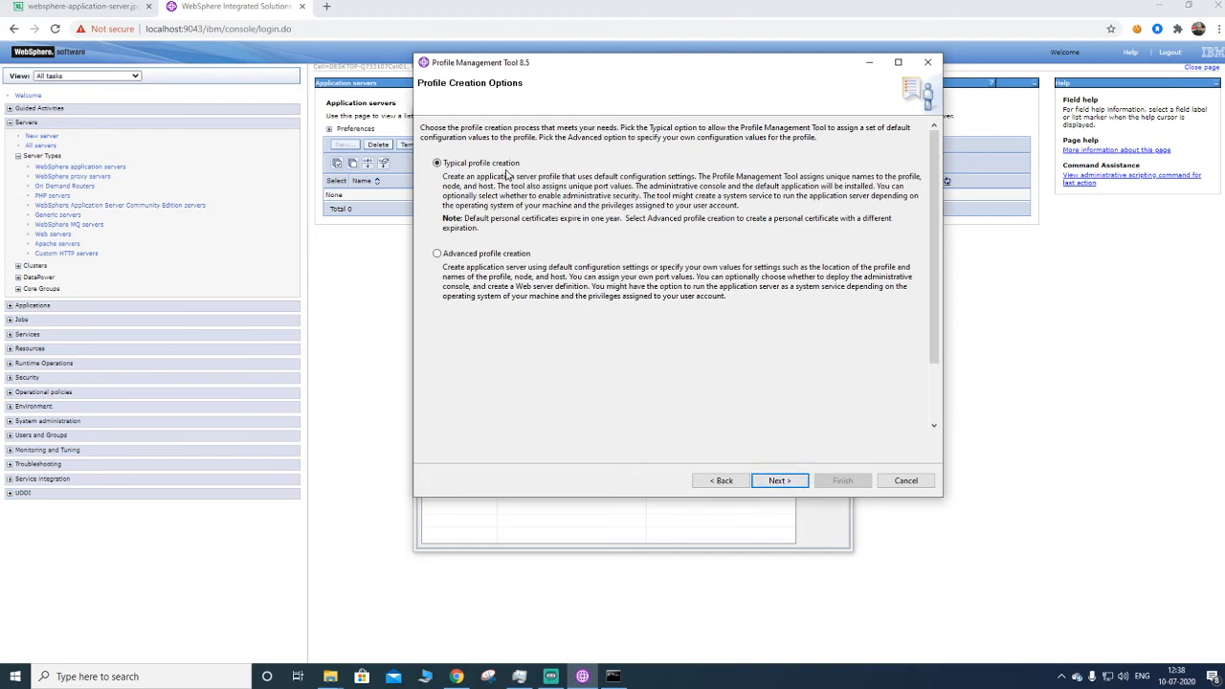
{"action": "left_click", "coordinate": [766, 481]}
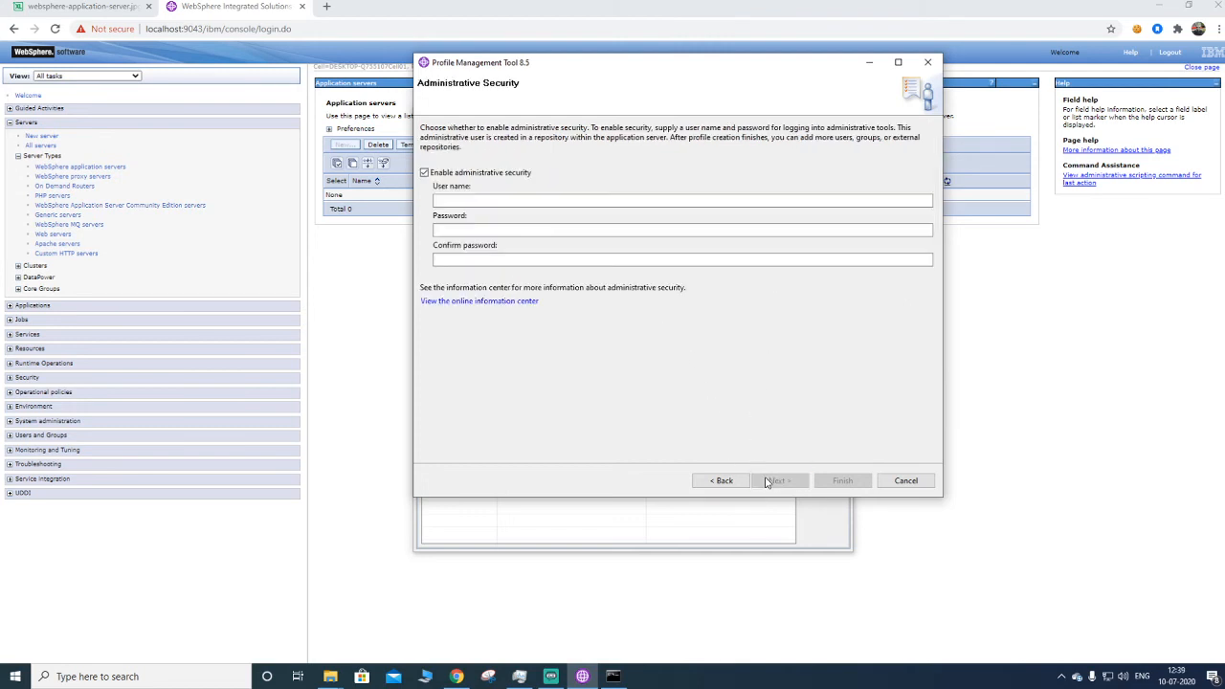
{"action": "left_click", "coordinate": [496, 173]}
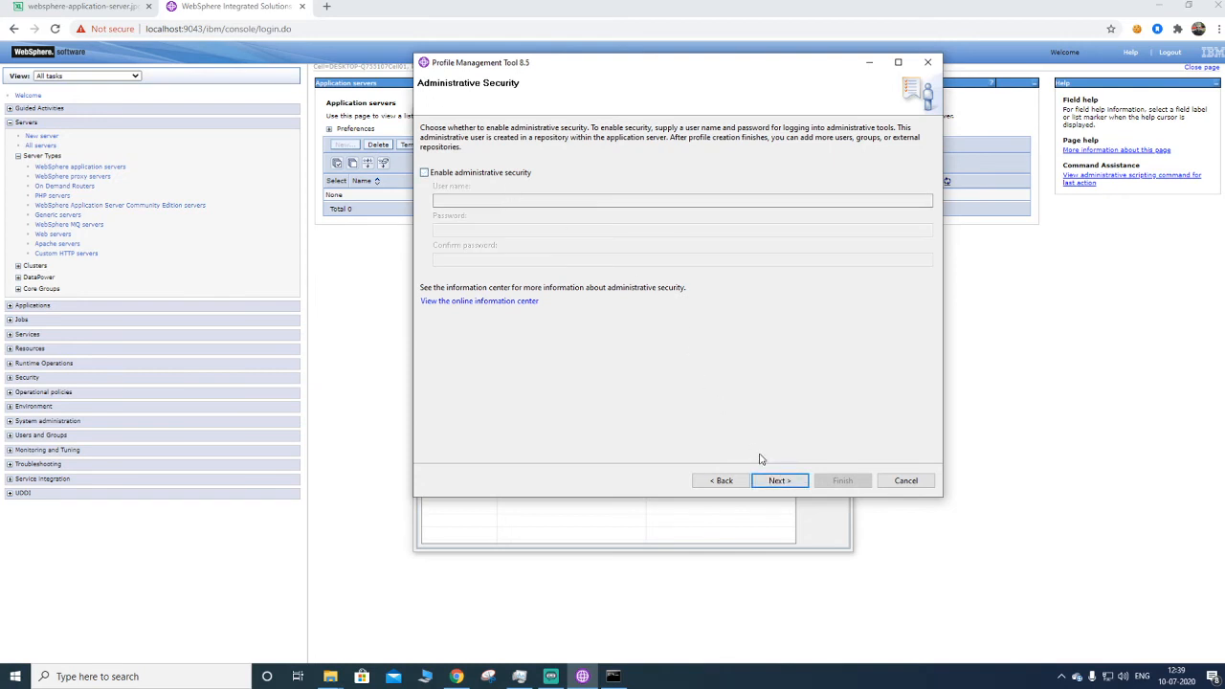
{"action": "left_click", "coordinate": [770, 479]}
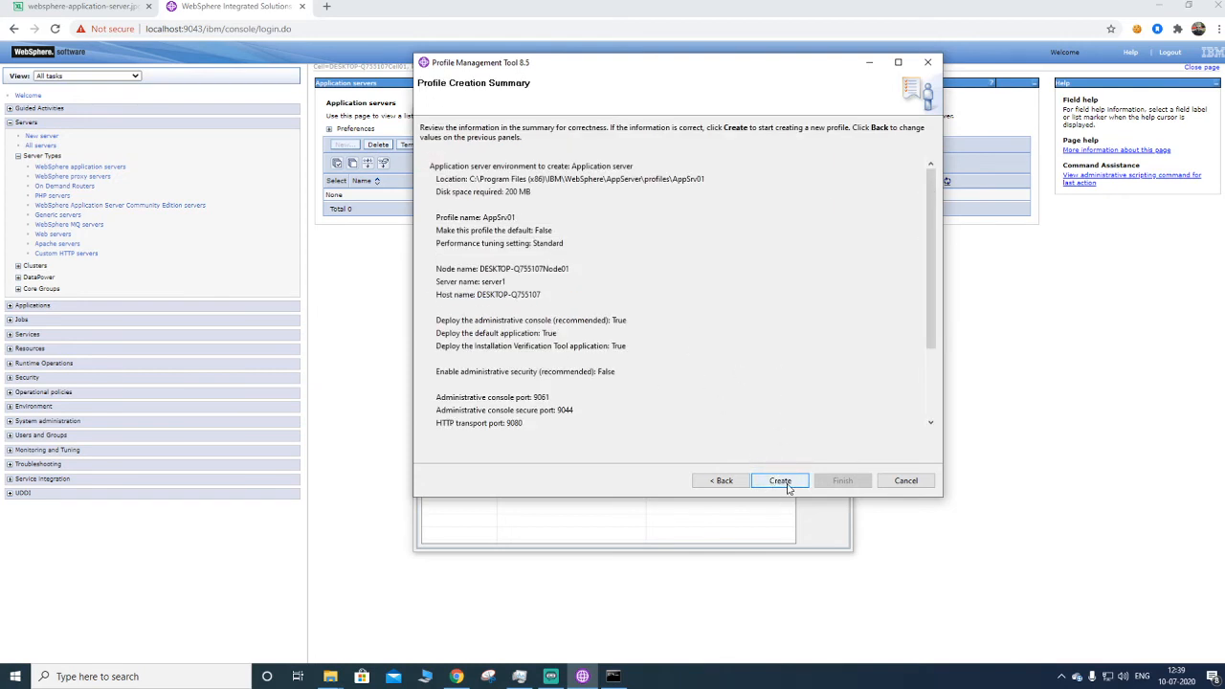
{"action": "left_click", "coordinate": [785, 484]}
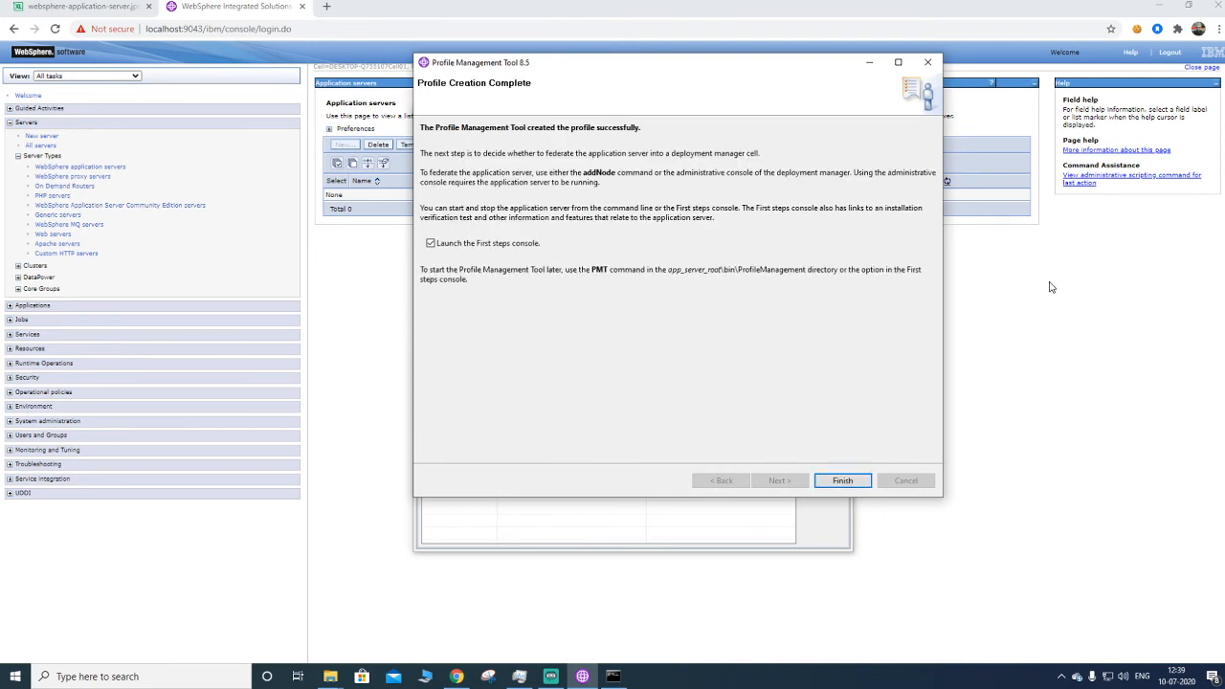
{"action": "left_click", "coordinate": [537, 243]}
{"action": "left_click", "coordinate": [842, 480]}
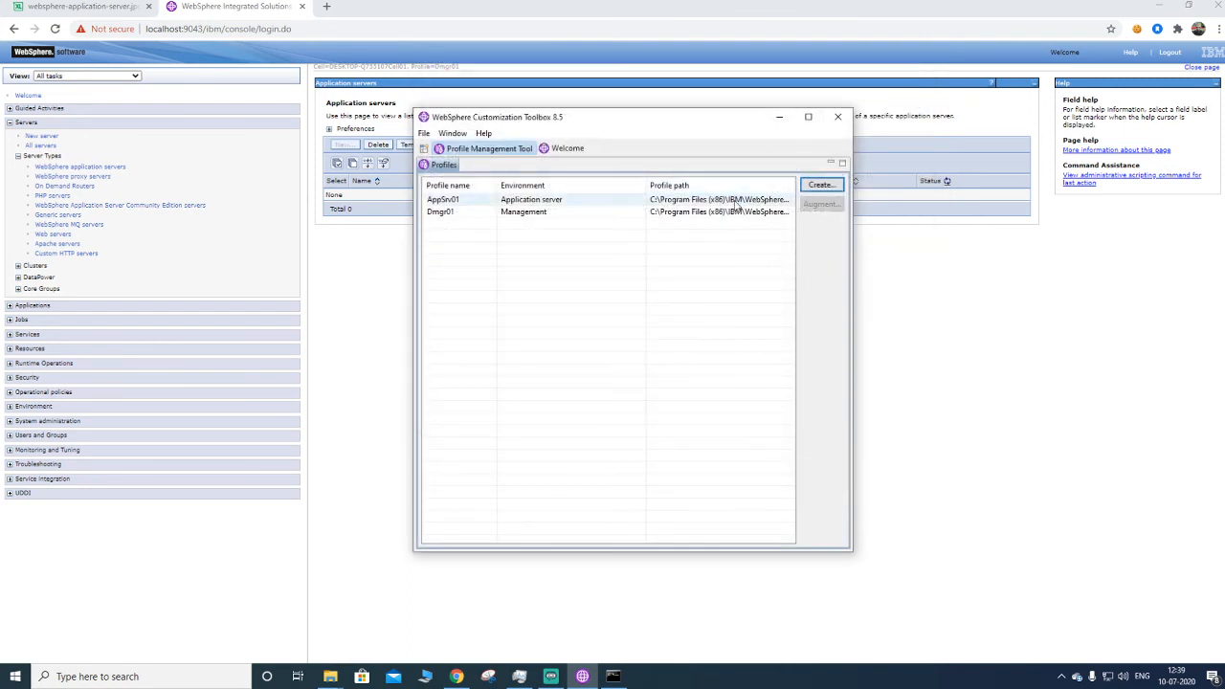
- Review the AppSrv01 and Dmgr01 profiles listed in the toolbox, then return to the Command Prompt
{"action": "left_click", "coordinate": [564, 203]}
{"action": "left_click", "coordinate": [551, 212]}
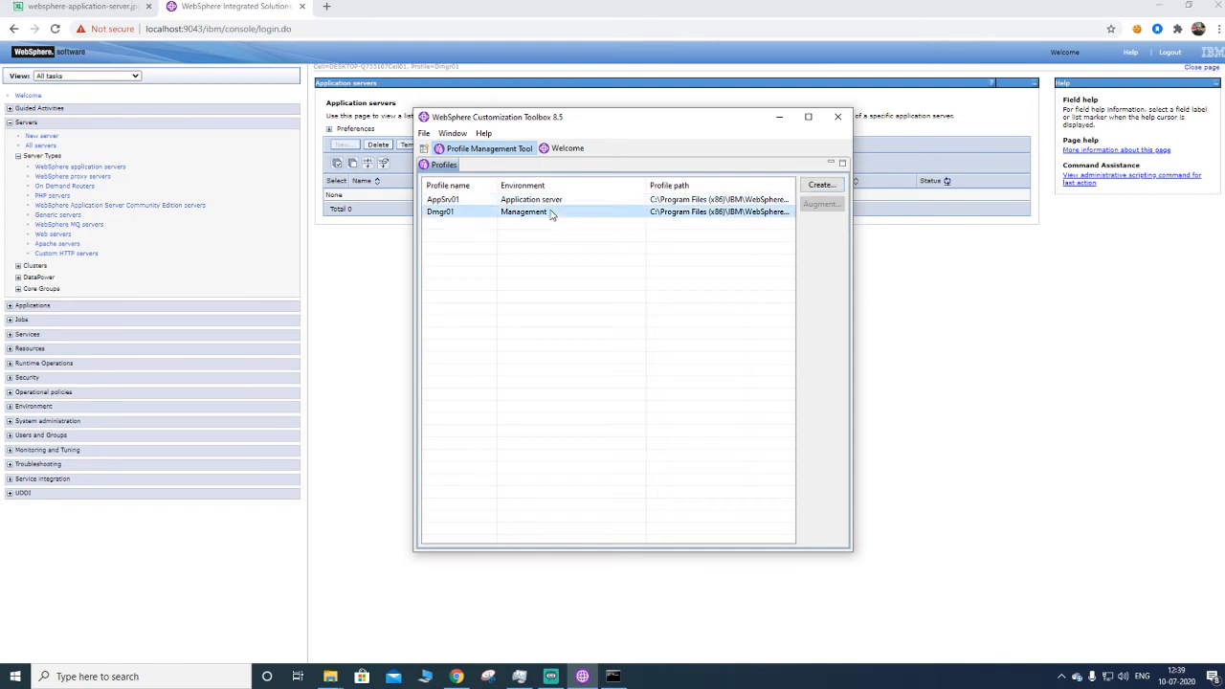
{"action": "key", "text": "Up"}
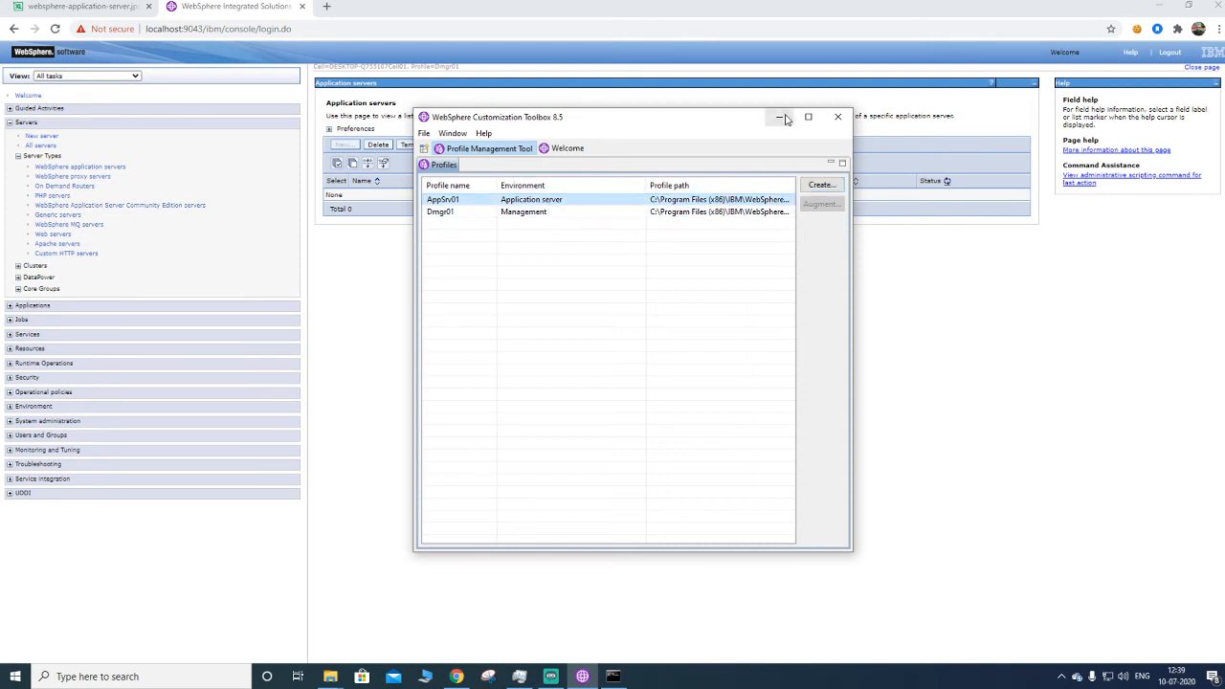
{"action": "left_click", "coordinate": [781, 117]}
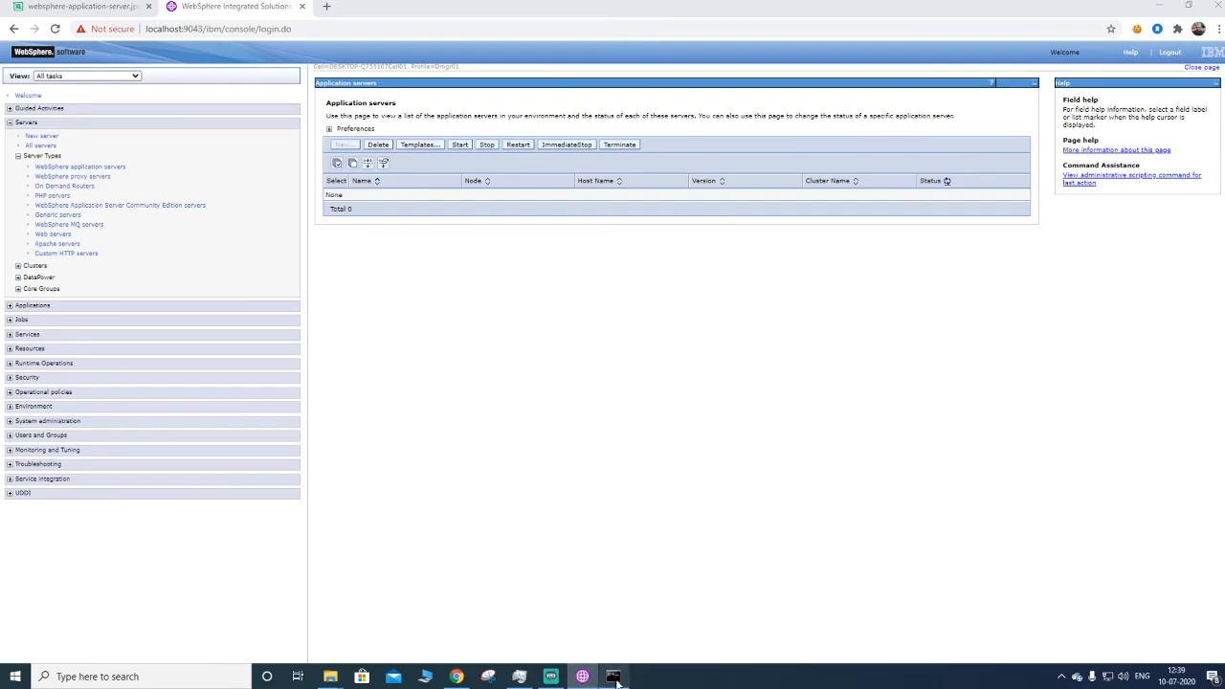
{"action": "left_click", "coordinate": [612, 675]}
{"action": "left_click", "coordinate": [603, 373]}
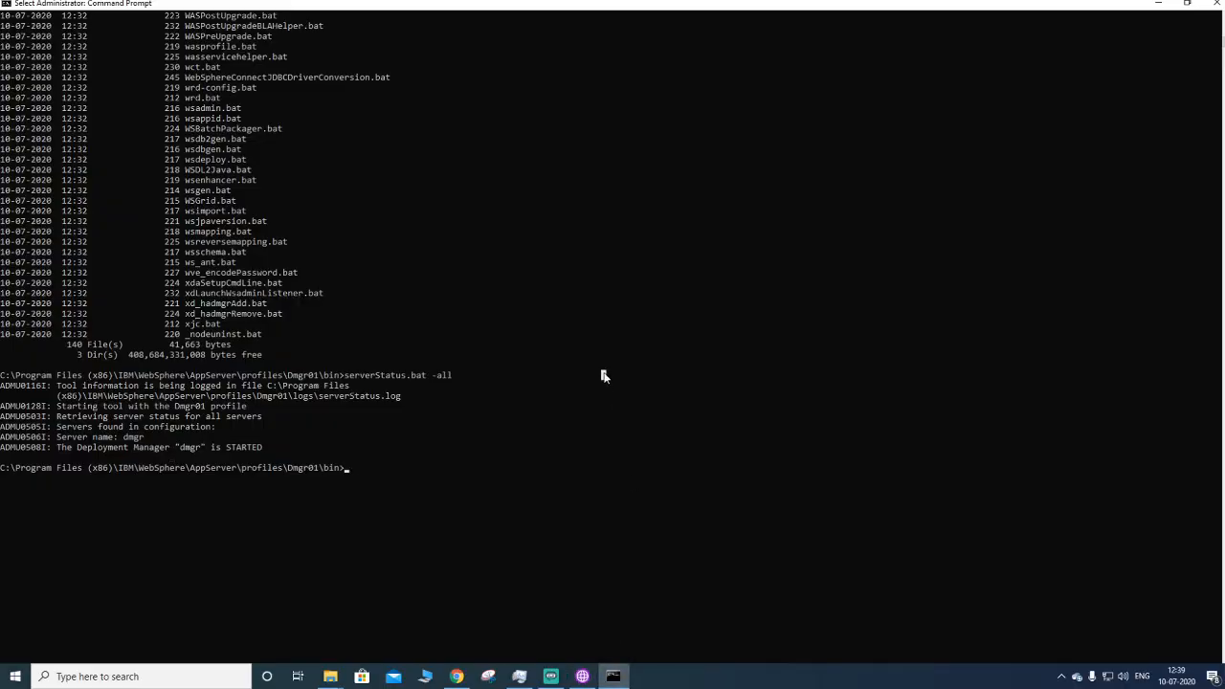
- Move up two levels to the profiles folder and list its contents
{"action": "type", "text": "cd ../"}
{"action": "key", "text": "Return"}
{"action": "type", "text": "cd "}
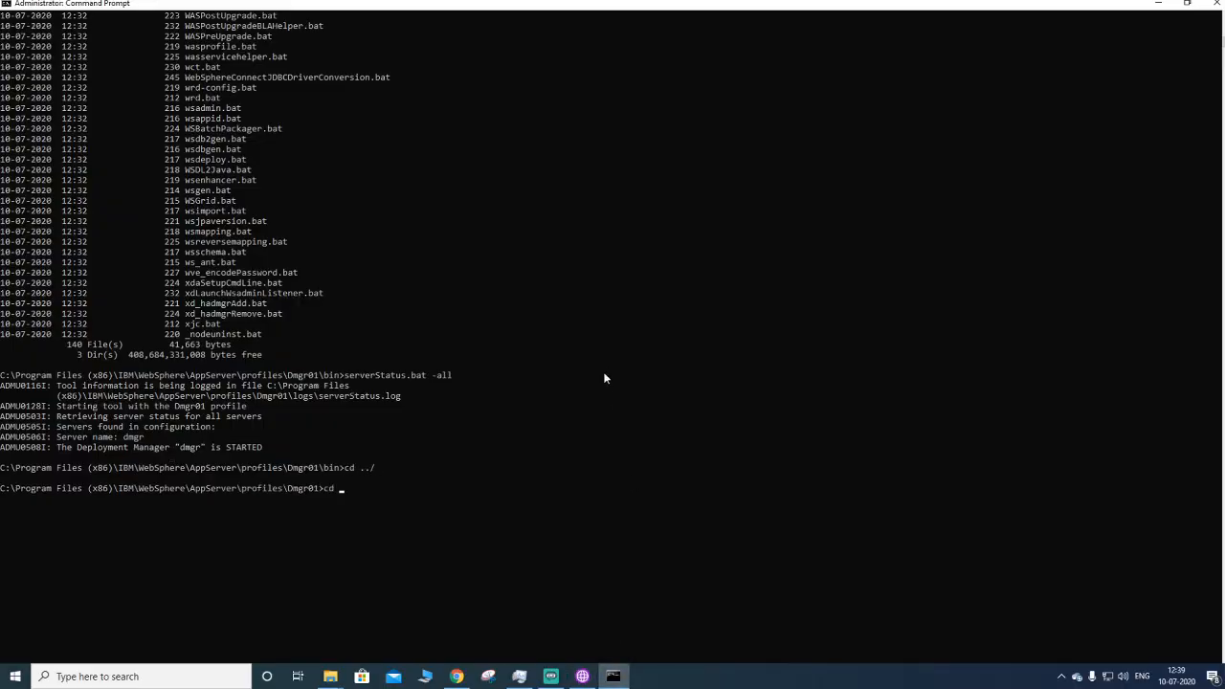
{"action": "type", "text": "../"}
{"action": "key", "text": "Return"}
{"action": "type", "text": "dir"}
{"action": "key", "text": "Return"}
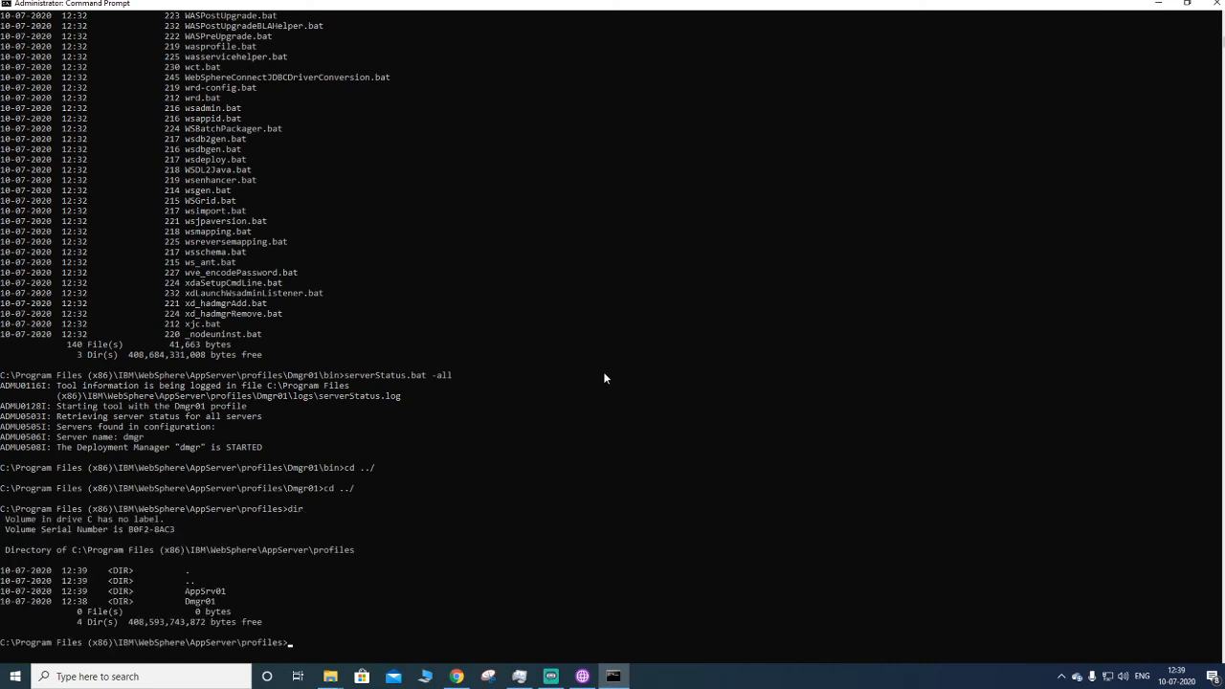
- Change into the AppSrv01 profile's bin folder
{"action": "scroll", "coordinate": [445, 480], "scroll_direction": "down", "scroll_amount": 2}
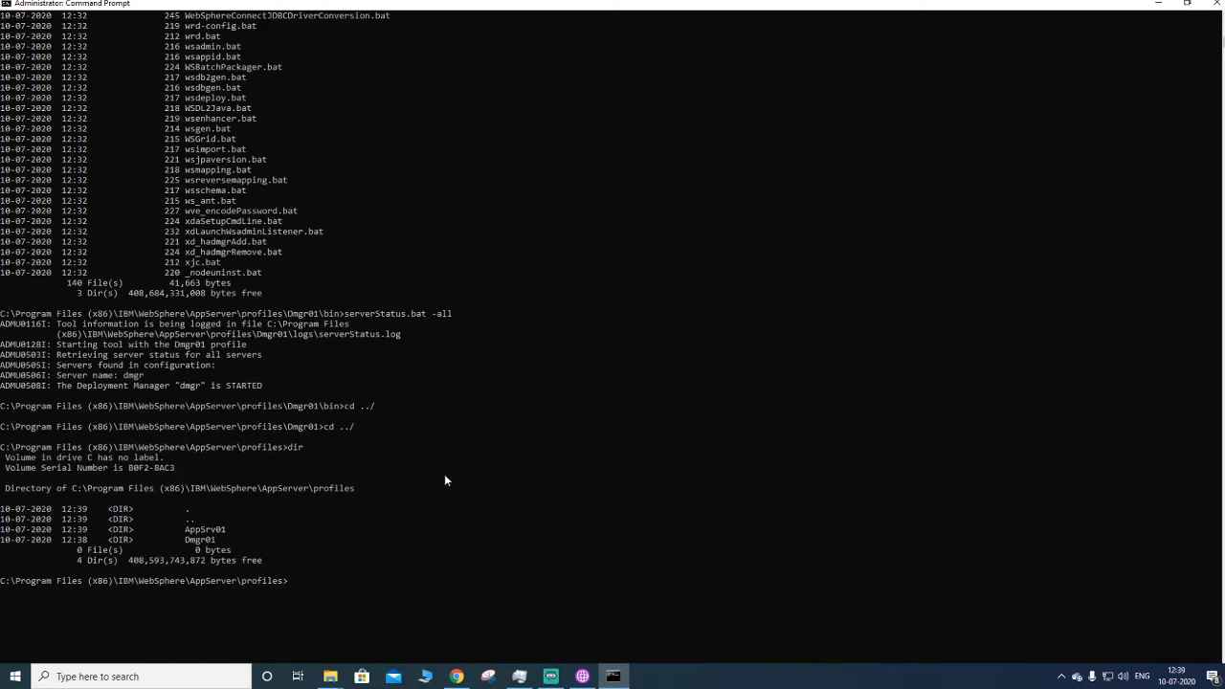
{"action": "double_click", "coordinate": [204, 530]}
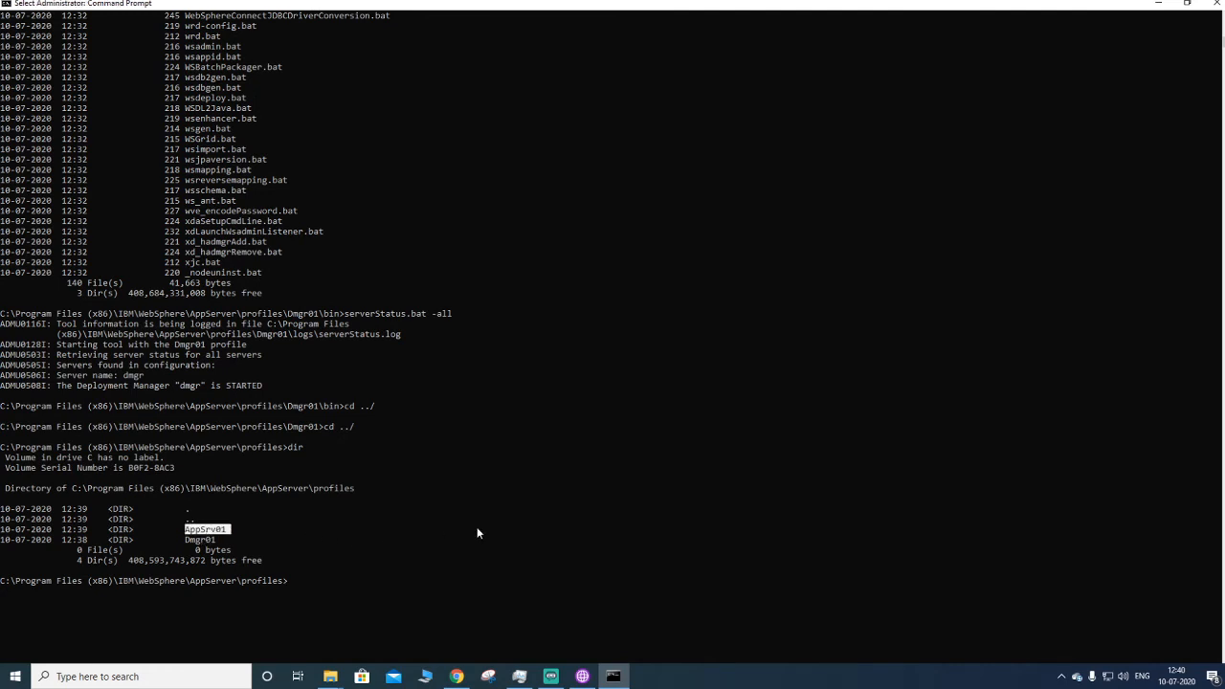
{"action": "type", "text": "cd"}
{"action": "right_click", "coordinate": [404, 525]}
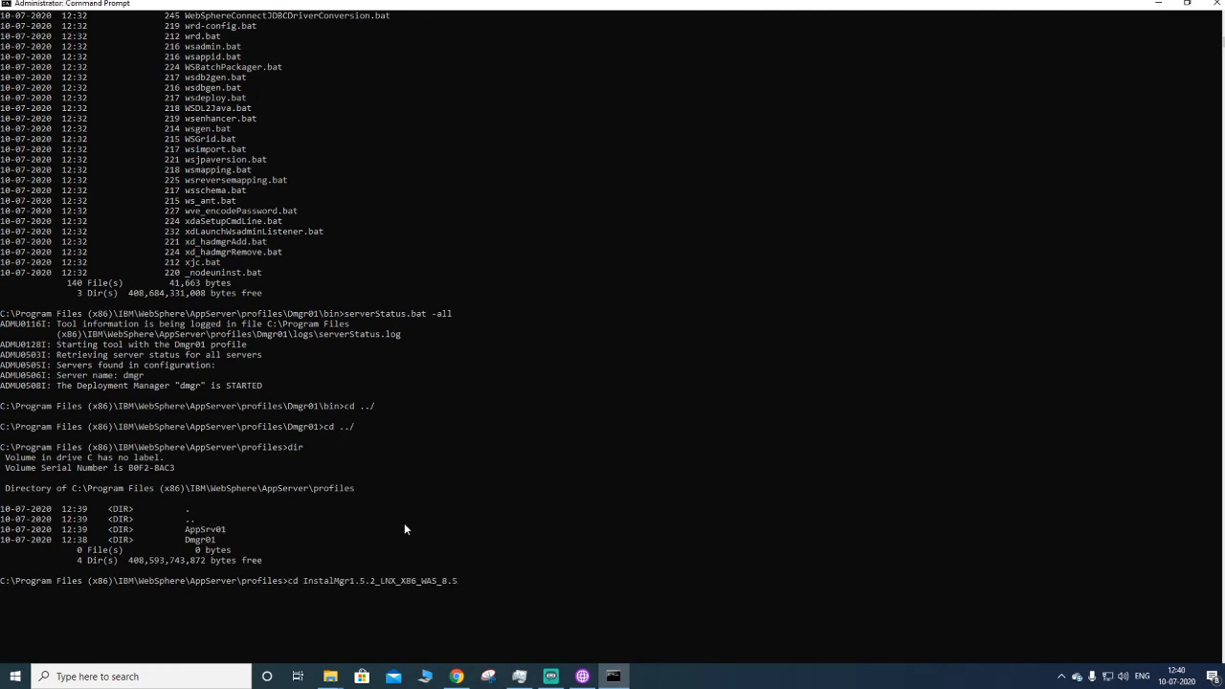
{"action": "key", "text": "BackSpace"}
{"action": "key", "text": "BackSpace"}
{"action": "key", "text": "BackSpace"}
{"action": "key", "text": "BackSpace"}
{"action": "key", "text": "BackSpace"}
{"action": "key", "text": "BackSpace"}
{"action": "key", "text": "BackSpace"}
{"action": "key", "text": "BackSpace"}
{"action": "key", "text": "BackSpace"}
{"action": "key", "text": "BackSpace"}
{"action": "key", "text": "BackSpace"}
{"action": "key", "text": "BackSpace"}
{"action": "key", "text": "BackSpace"}
{"action": "key", "text": "BackSpace"}
{"action": "key", "text": "BackSpace"}
{"action": "key", "text": "BackSpace"}
{"action": "key", "text": "BackSpace"}
{"action": "key", "text": "BackSpace"}
{"action": "key", "text": "BackSpace"}
{"action": "key", "text": "BackSpace"}
{"action": "type", "text": "cd AppSrv01"}
{"action": "key", "text": "Return"}
{"action": "type", "text": "cd bi"}
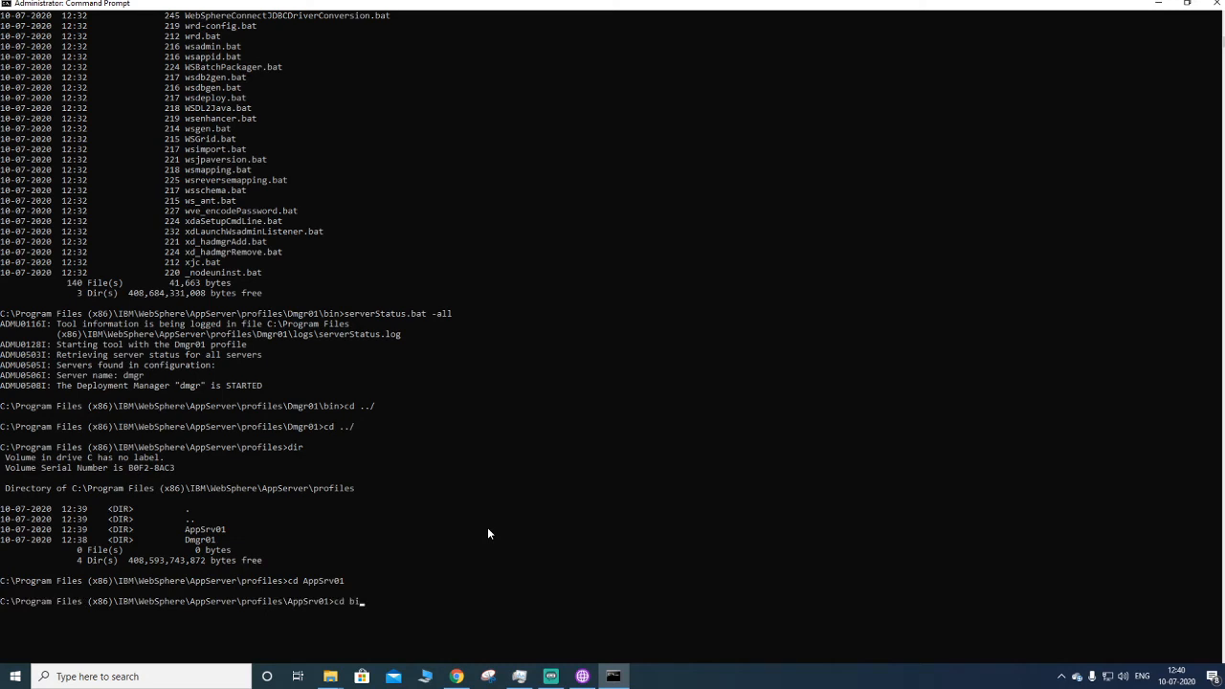
{"action": "type", "text": "n"}
{"action": "key", "text": "Return"}
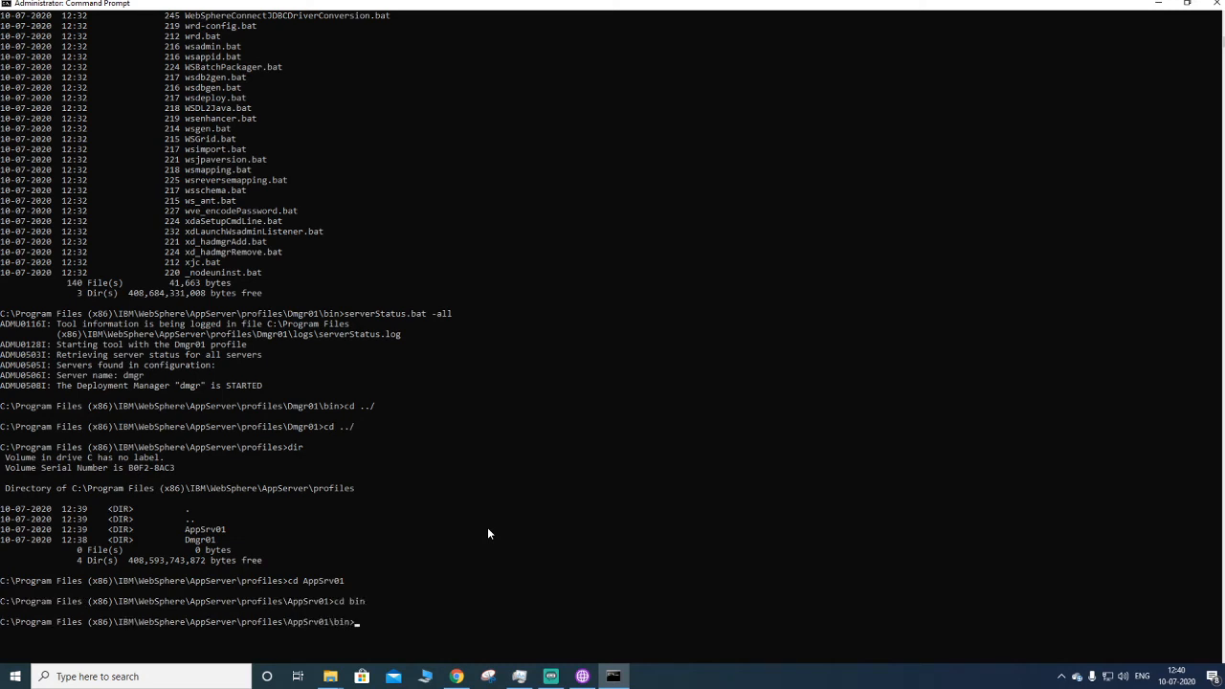
- List the AppSrv01 bin folder and scroll through its scripts
{"action": "type", "text": "ser"}
{"action": "key", "text": "BackSpace"}
{"action": "key", "text": "BackSpace"}
{"action": "key", "text": "BackSpace"}
{"action": "type", "text": "dir"}
{"action": "key", "text": "Return"}
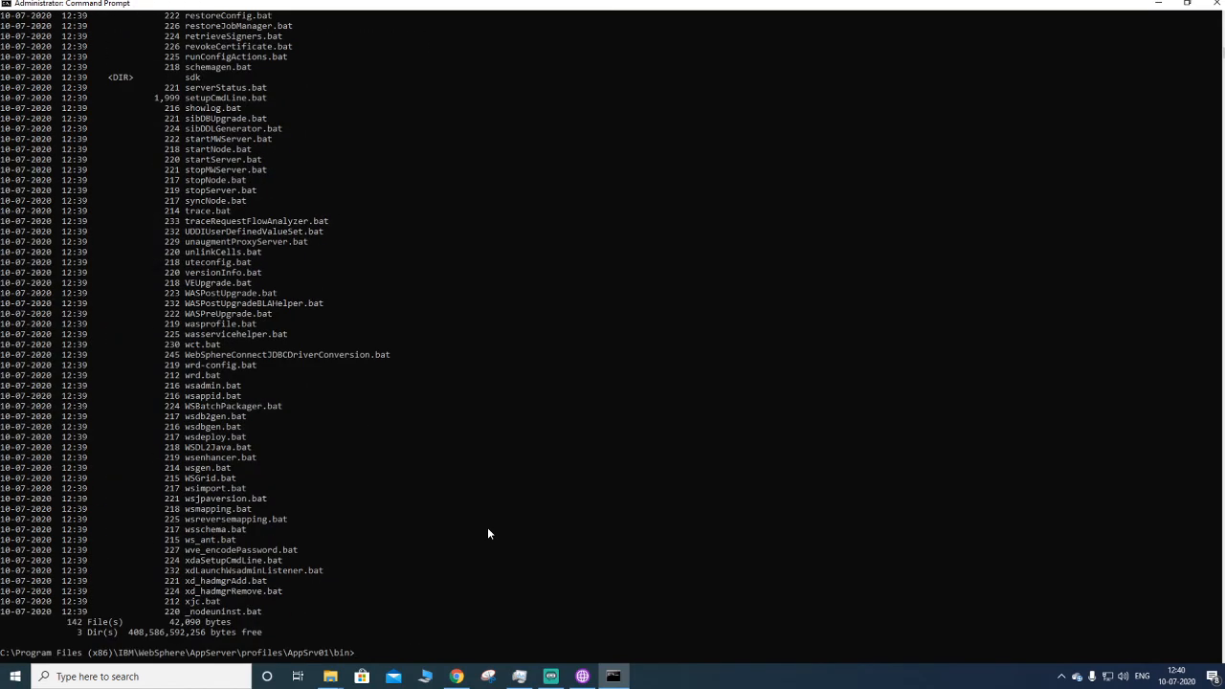
{"action": "scroll", "coordinate": [186, 378], "scroll_direction": "up", "scroll_amount": 20}
{"action": "scroll", "coordinate": [380, 302], "scroll_direction": "up", "scroll_amount": 13}
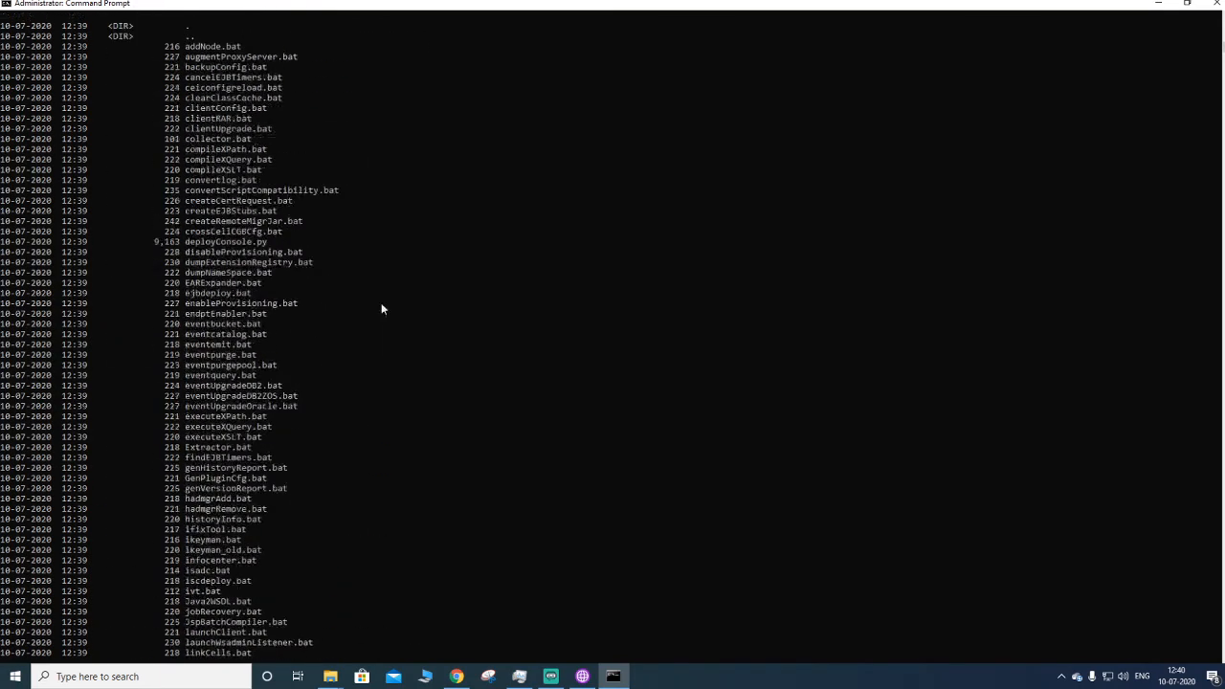
{"action": "scroll", "coordinate": [330, 297], "scroll_direction": "down", "scroll_amount": 14}
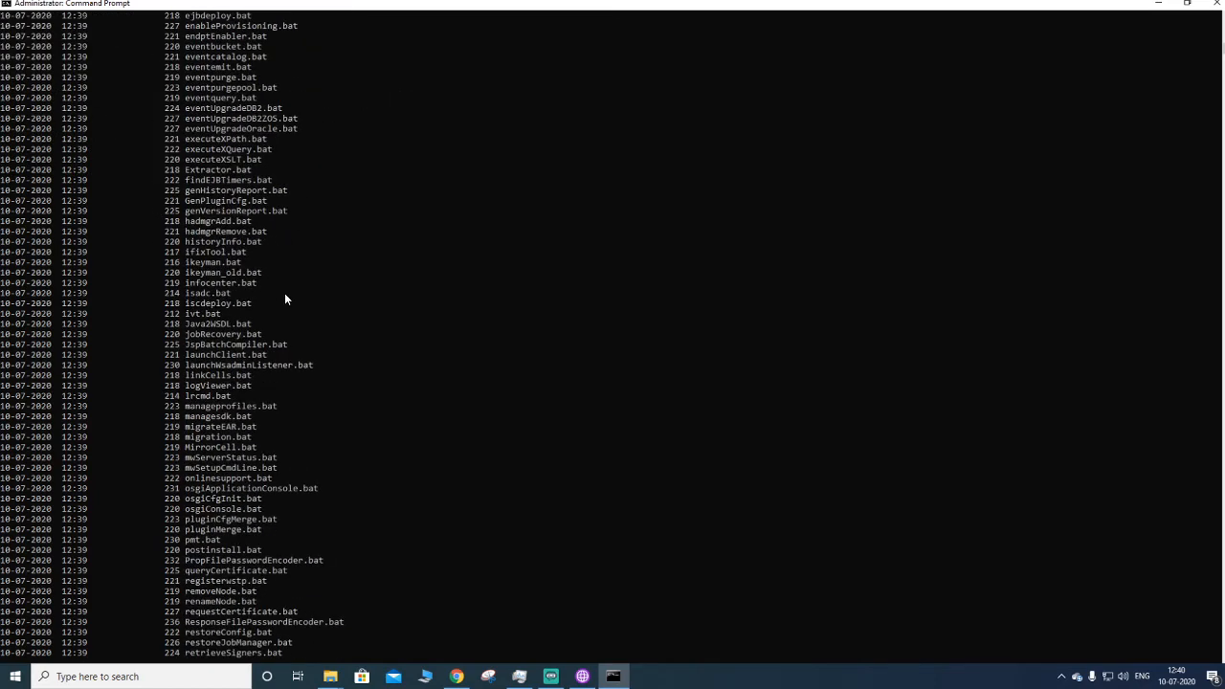
{"action": "scroll", "coordinate": [271, 221], "scroll_direction": "down", "scroll_amount": 20}
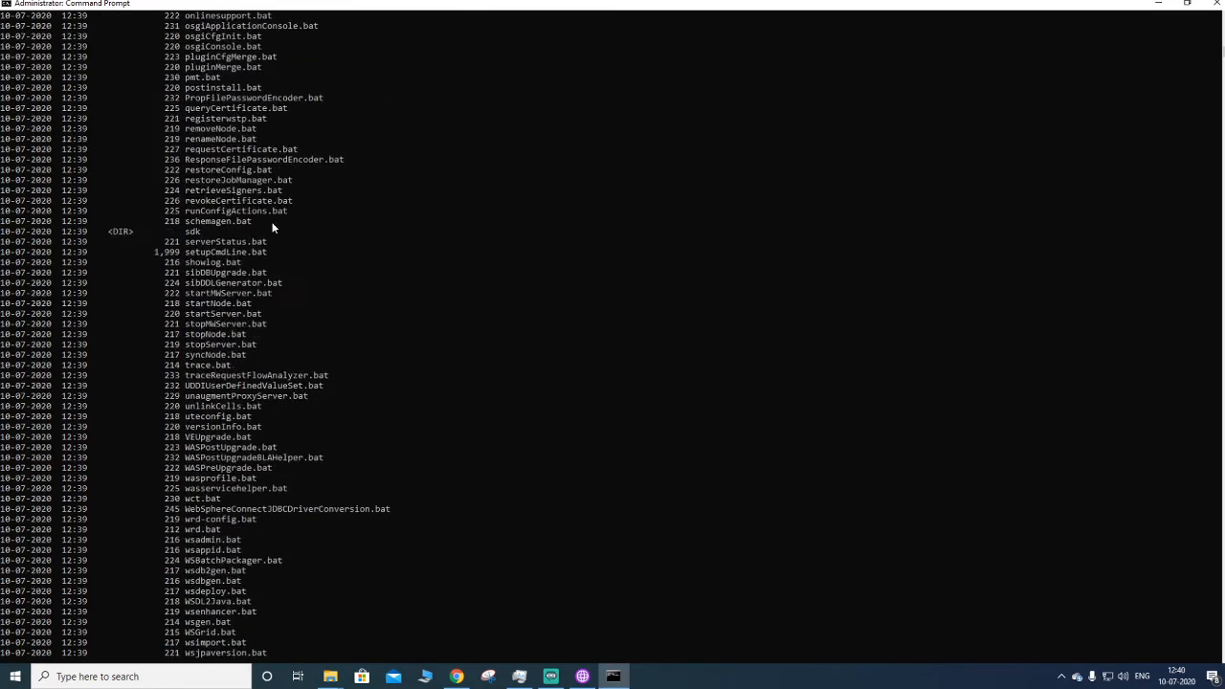
{"action": "scroll", "coordinate": [275, 241], "scroll_direction": "down", "scroll_amount": 7}
{"action": "scroll", "coordinate": [477, 392], "scroll_direction": "up", "scroll_amount": 2}
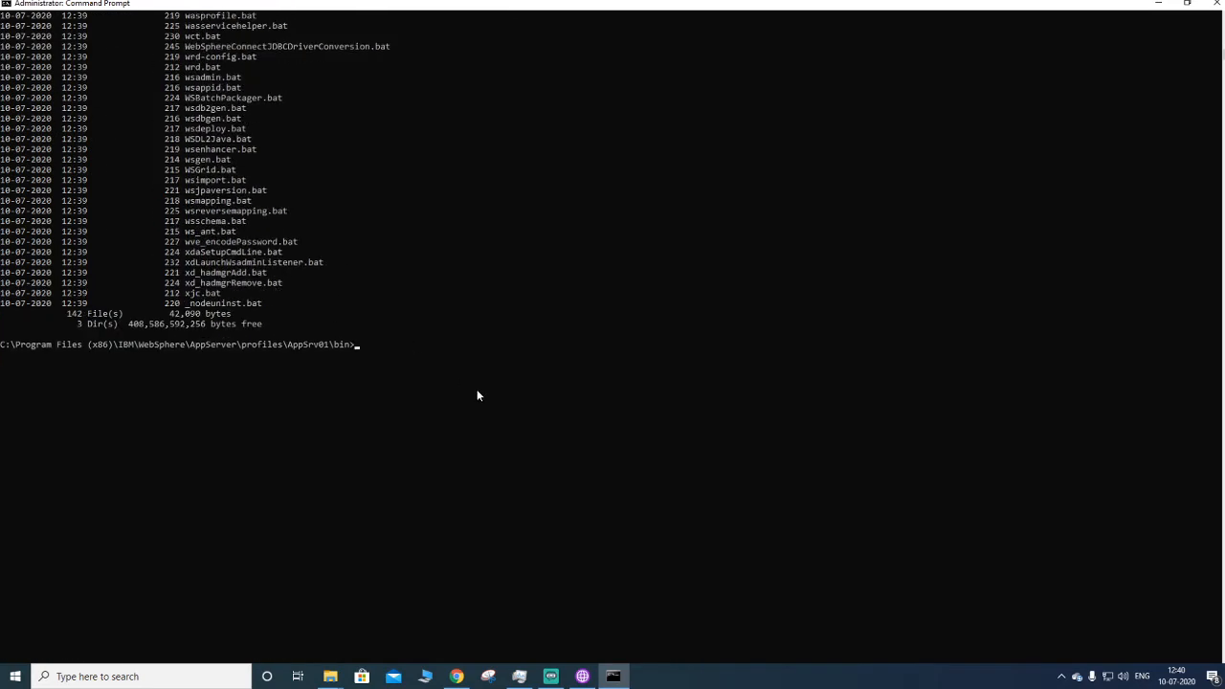
{"action": "scroll", "coordinate": [478, 395], "scroll_direction": "up", "scroll_amount": 2}
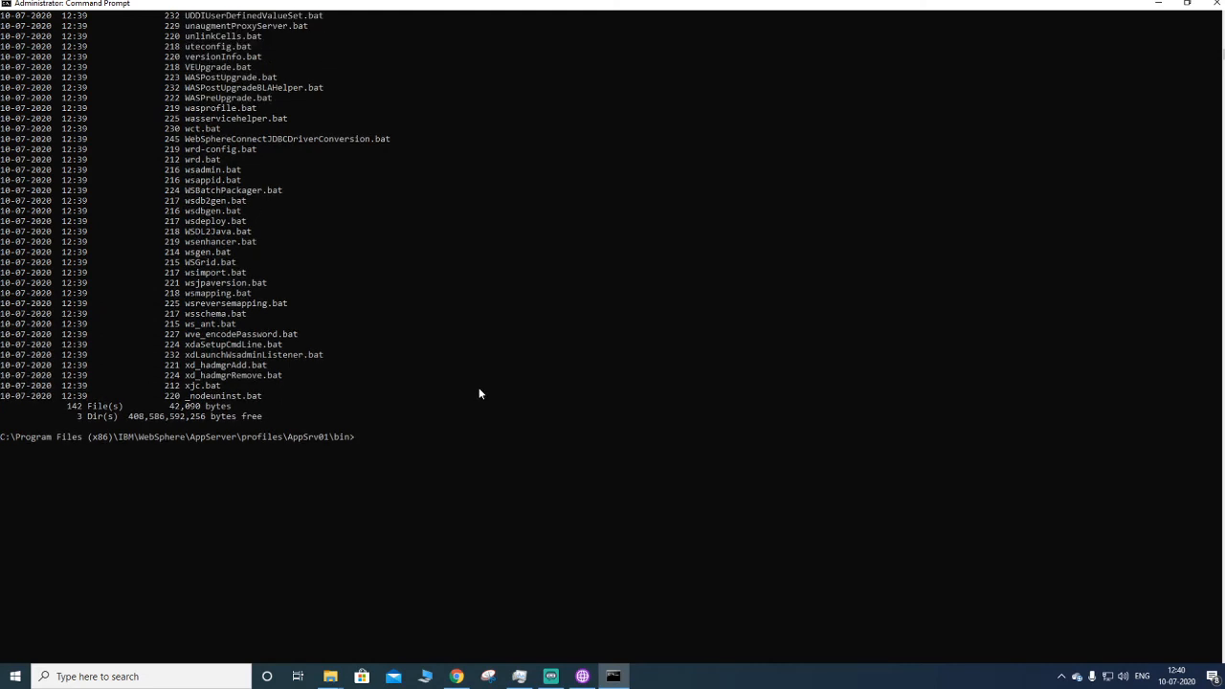
{"action": "scroll", "coordinate": [480, 395], "scroll_direction": "up", "scroll_amount": 2}
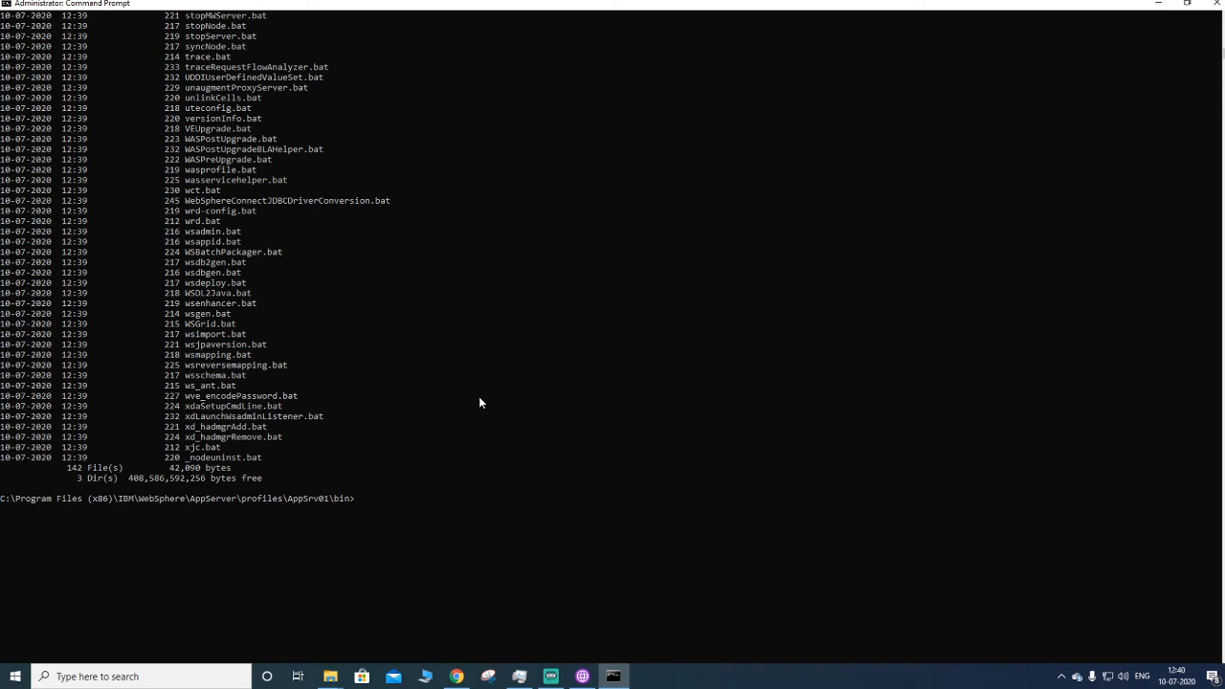
- Check the status of all servers in the AppSrv01 profile with serverStatus.bat -all
{"action": "type", "text": "serverS"}
{"action": "key", "text": "Tab"}
{"action": "type", "text": "-all"}
{"action": "key", "text": "Return"}
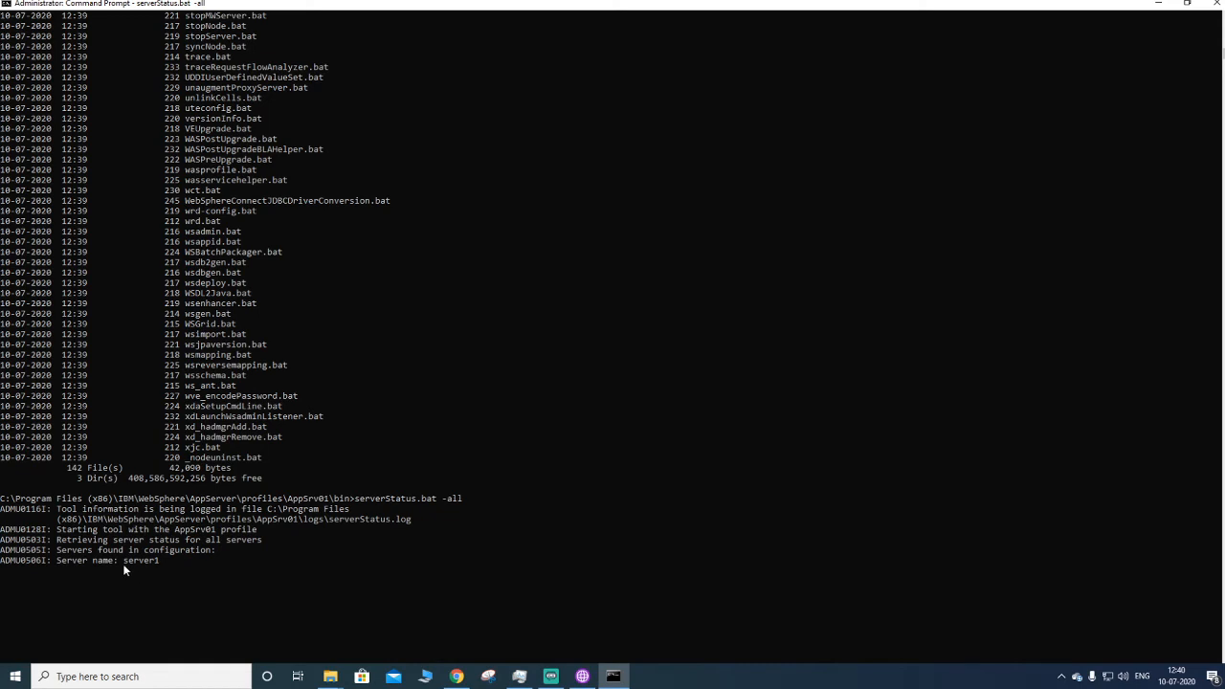
{"action": "left_click_drag", "start_coordinate": [163, 560], "coordinate": [53, 564]}
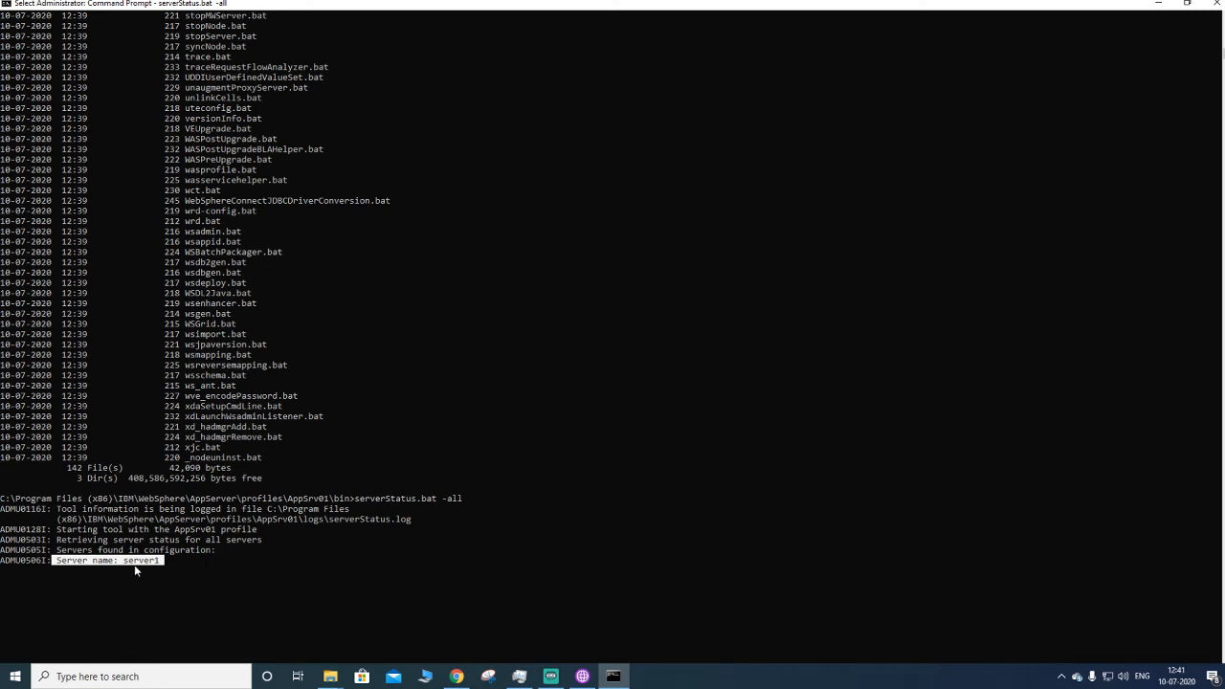
{"action": "scroll", "coordinate": [133, 569], "scroll_direction": "down", "scroll_amount": 3}
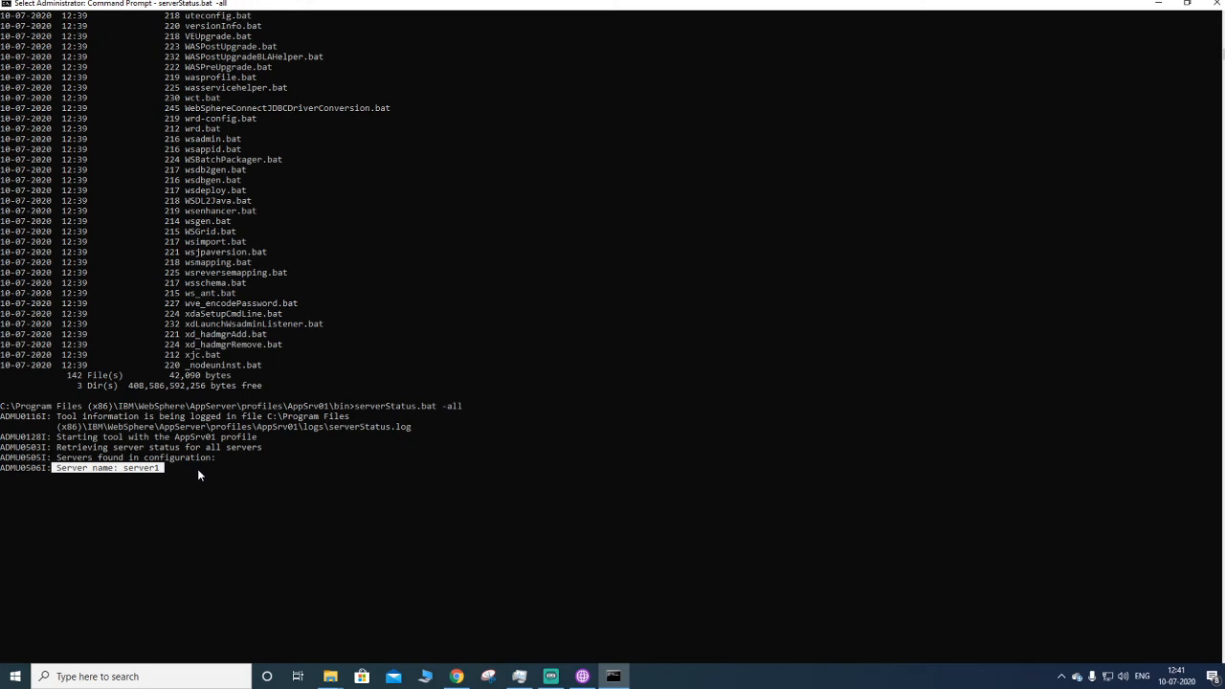
{"action": "left_click", "coordinate": [198, 475]}
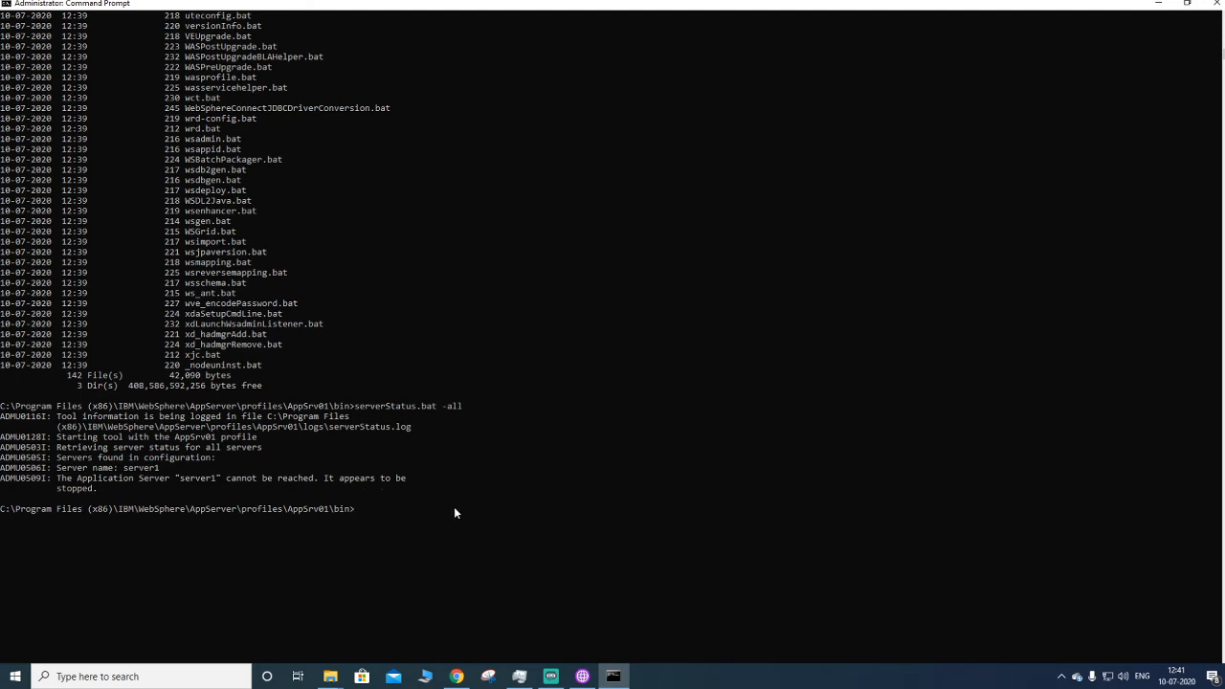
- Start server1 by running startServer.bat server1
{"action": "type", "text": "startServer.bat"}
{"action": "left_click", "coordinate": [197, 479]}
{"action": "double_click", "coordinate": [199, 479]}
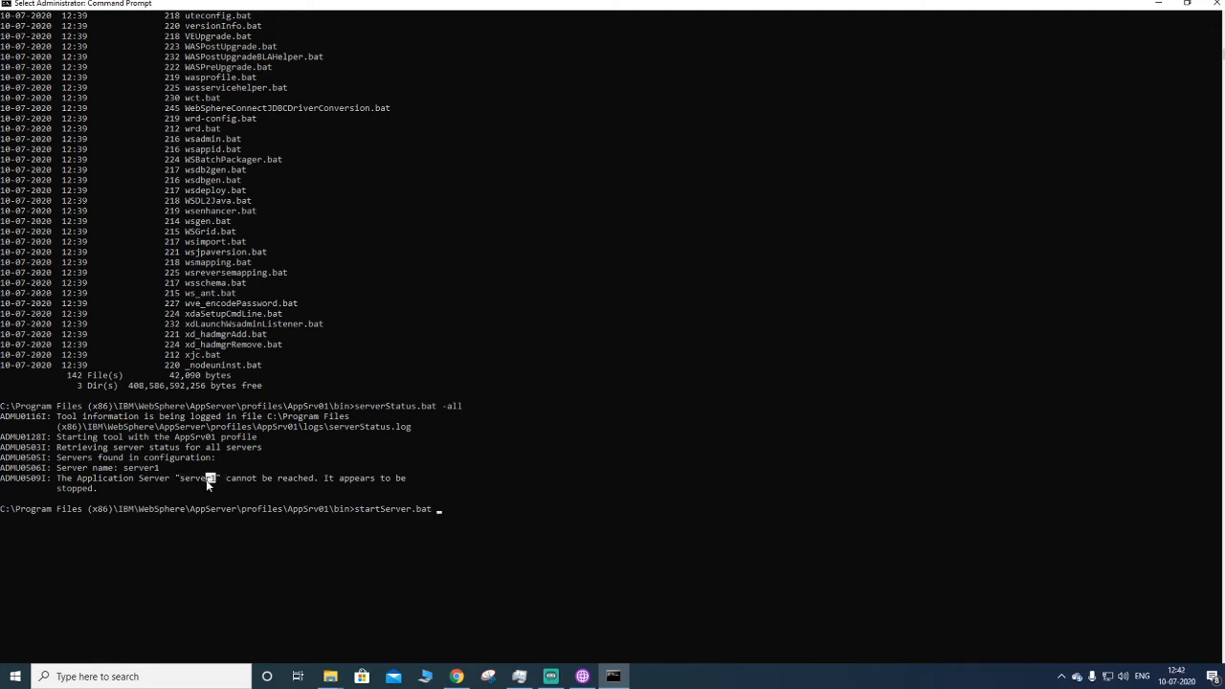
{"action": "double_click", "coordinate": [205, 479]}
{"action": "right_click", "coordinate": [521, 509]}
{"action": "right_click", "coordinate": [522, 514]}
{"action": "key", "text": "Return"}
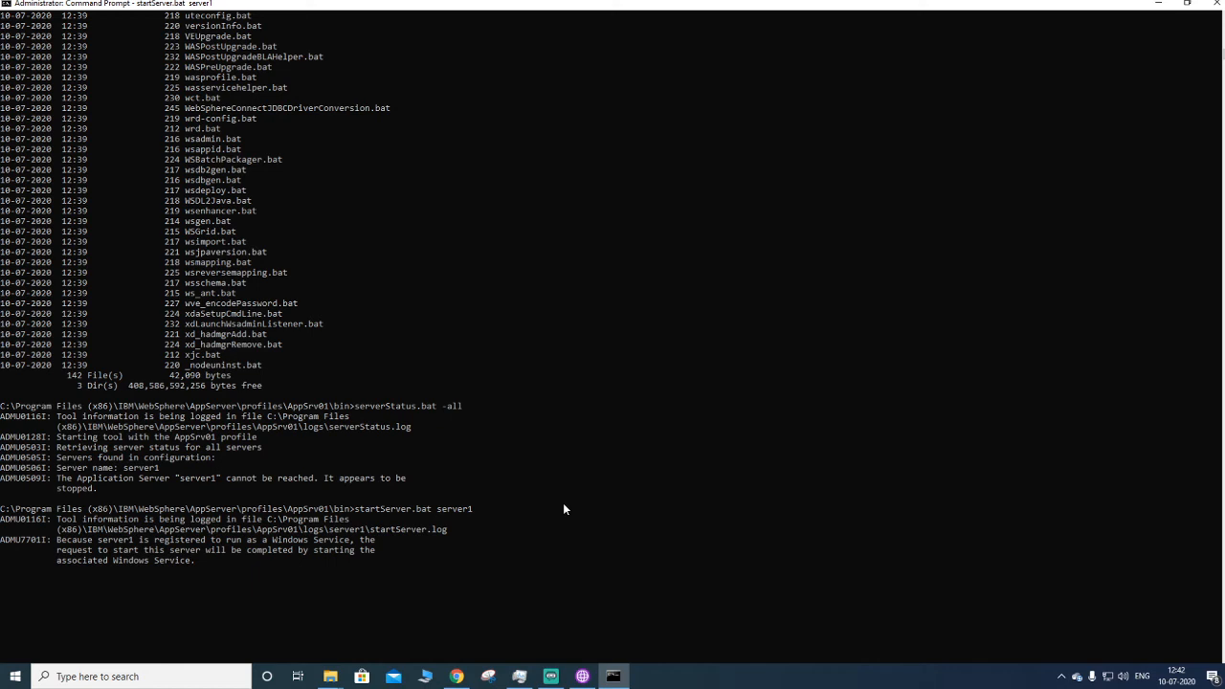
{"action": "scroll", "coordinate": [526, 561], "scroll_direction": "down", "scroll_amount": 4}
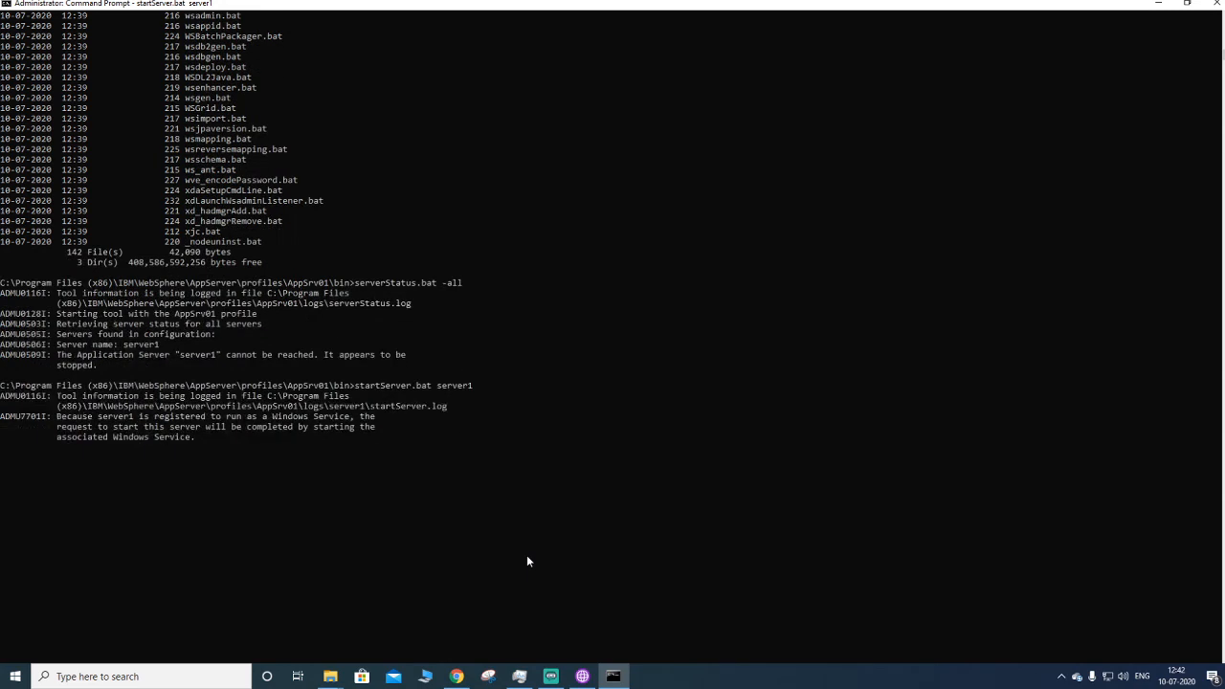
{"action": "key", "text": "Return"}
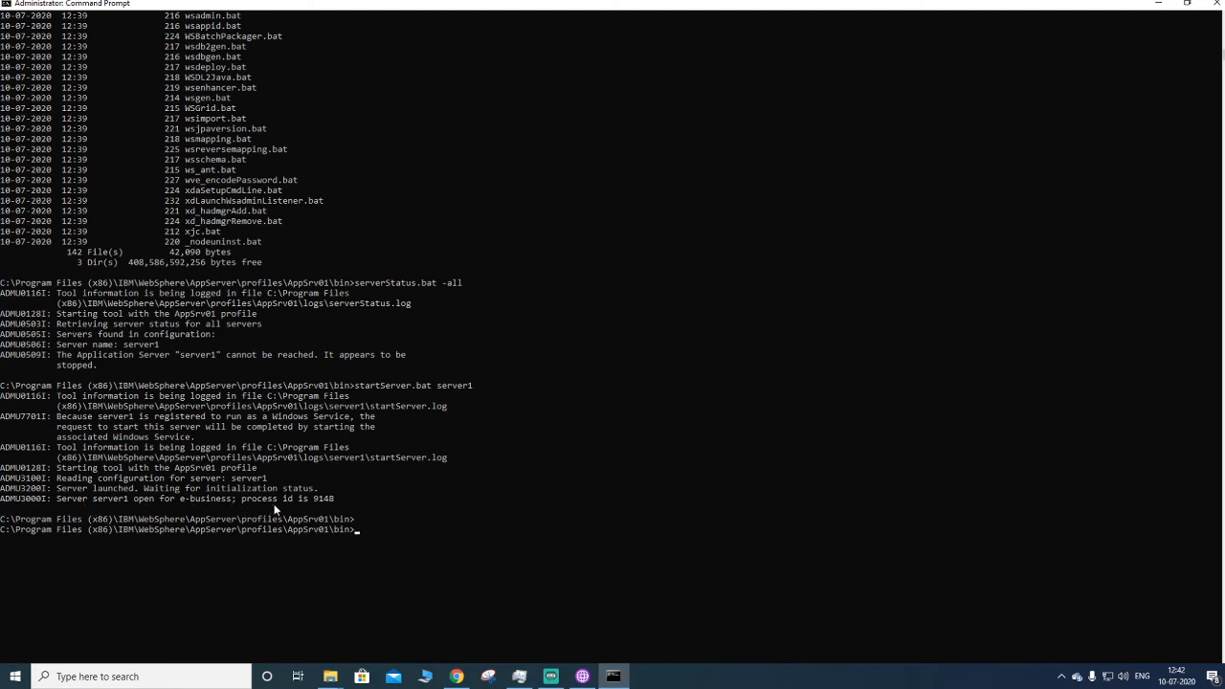
- Federate the AppSrv01 node into the deployment manager by running addNode.bat localhost 8879
{"action": "left_click_drag", "start_coordinate": [328, 502], "coordinate": [318, 504]}
{"action": "left_click", "coordinate": [402, 525]}
{"action": "key", "text": "alt+Tab"}
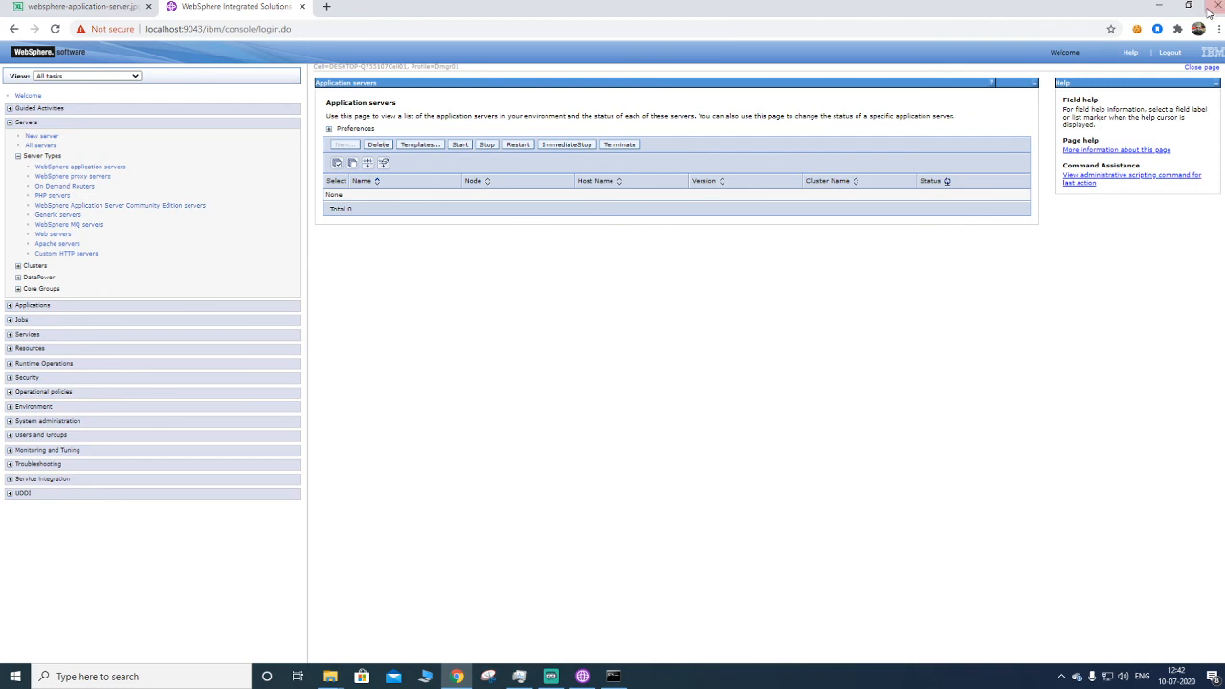
{"action": "left_click", "coordinate": [1157, 6]}
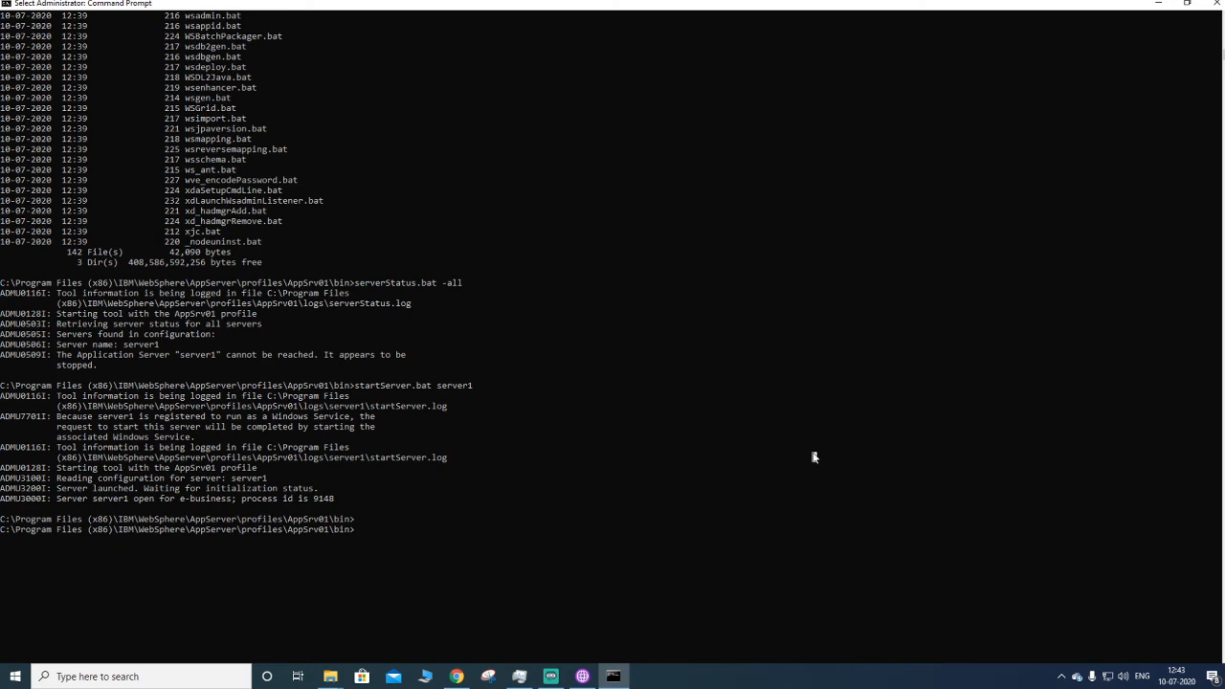
{"action": "type", "text": "addNode.bat"}
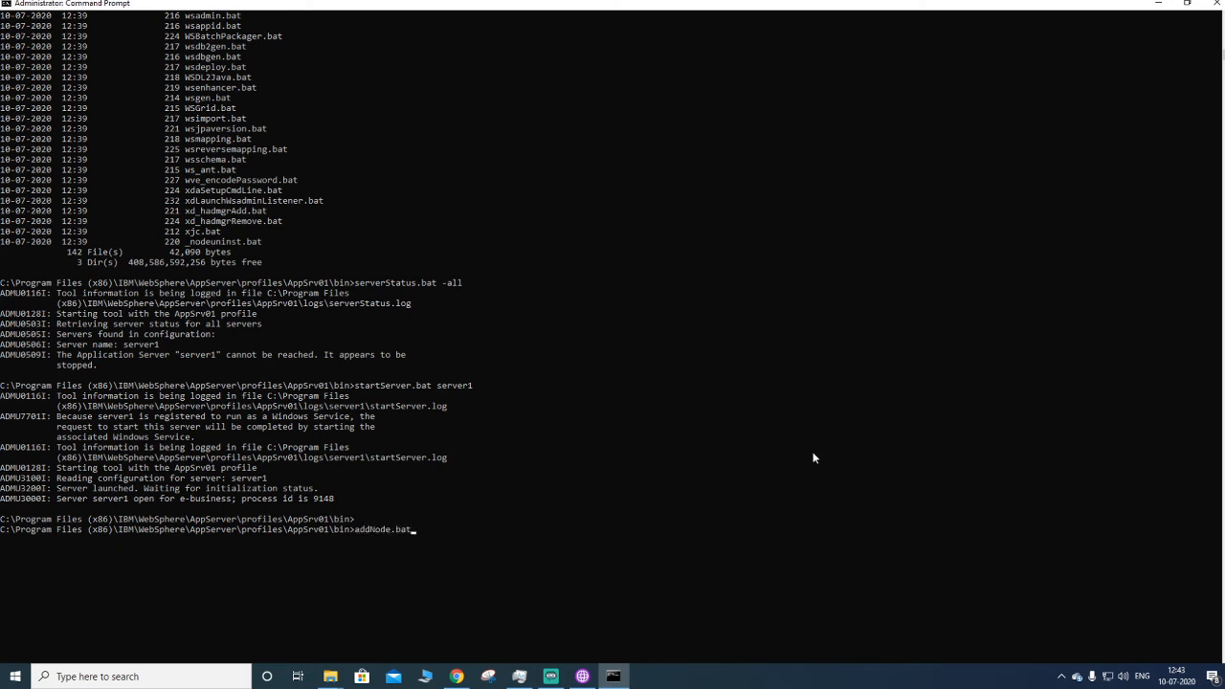
{"action": "type", "text": " localhost"}
{"action": "type", "text": "8879"}
{"action": "key", "text": "Return"}
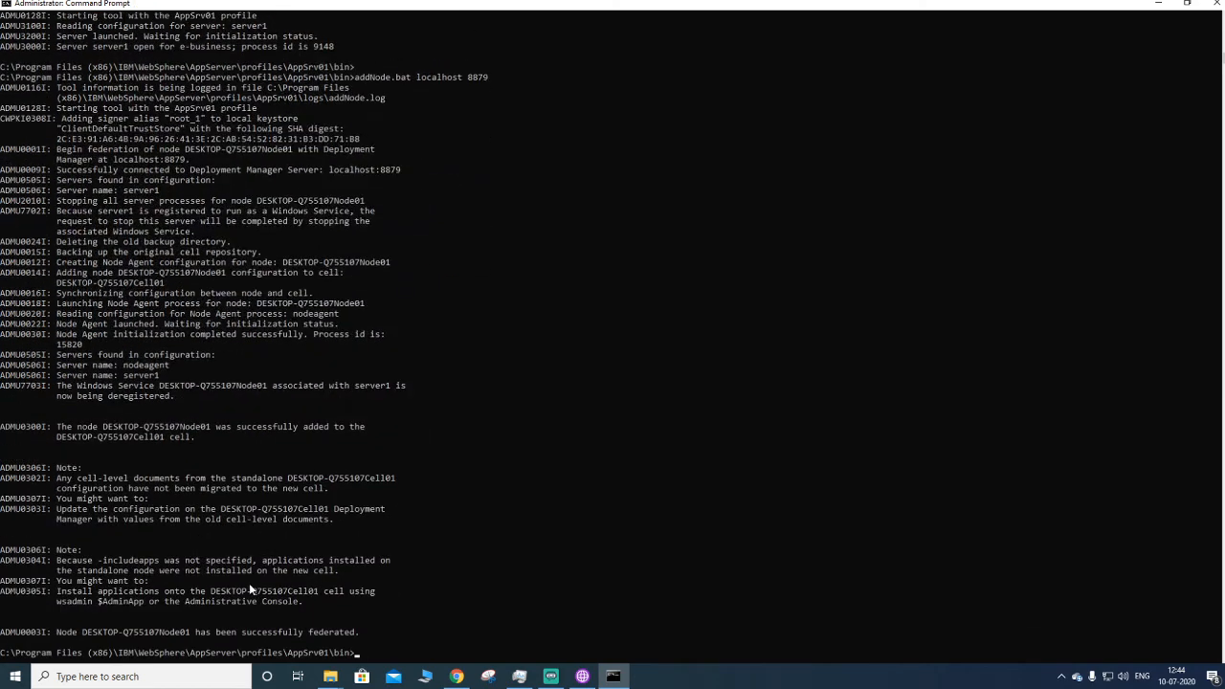
- Review the addNode output and revisit the console's application server pages and the profiles toolbox
{"action": "scroll", "coordinate": [248, 587], "scroll_direction": "down", "scroll_amount": 1}
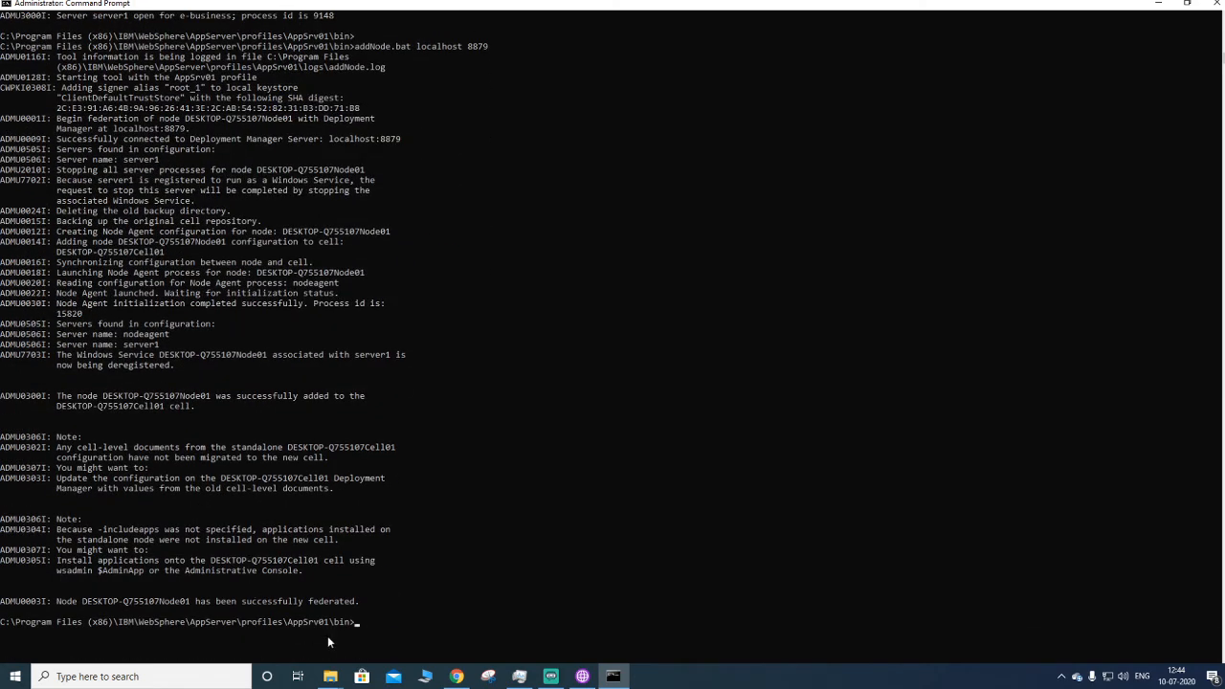
{"action": "scroll", "coordinate": [327, 635], "scroll_direction": "up", "scroll_amount": 2}
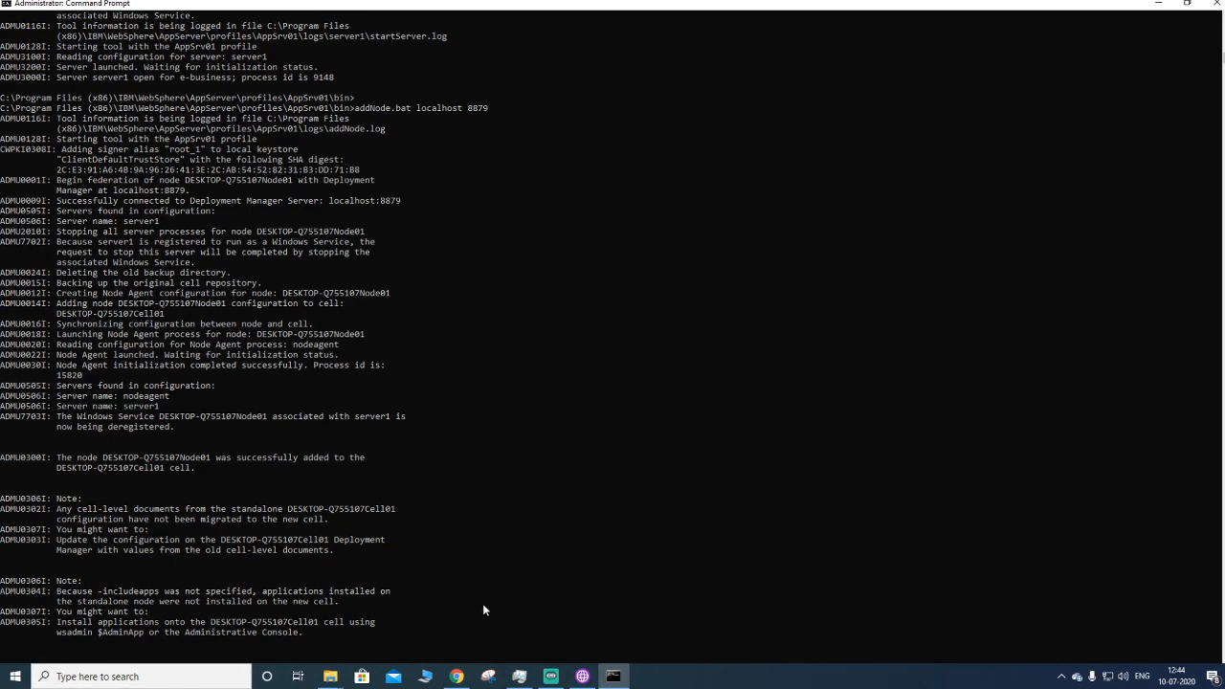
{"action": "left_click", "coordinate": [456, 677]}
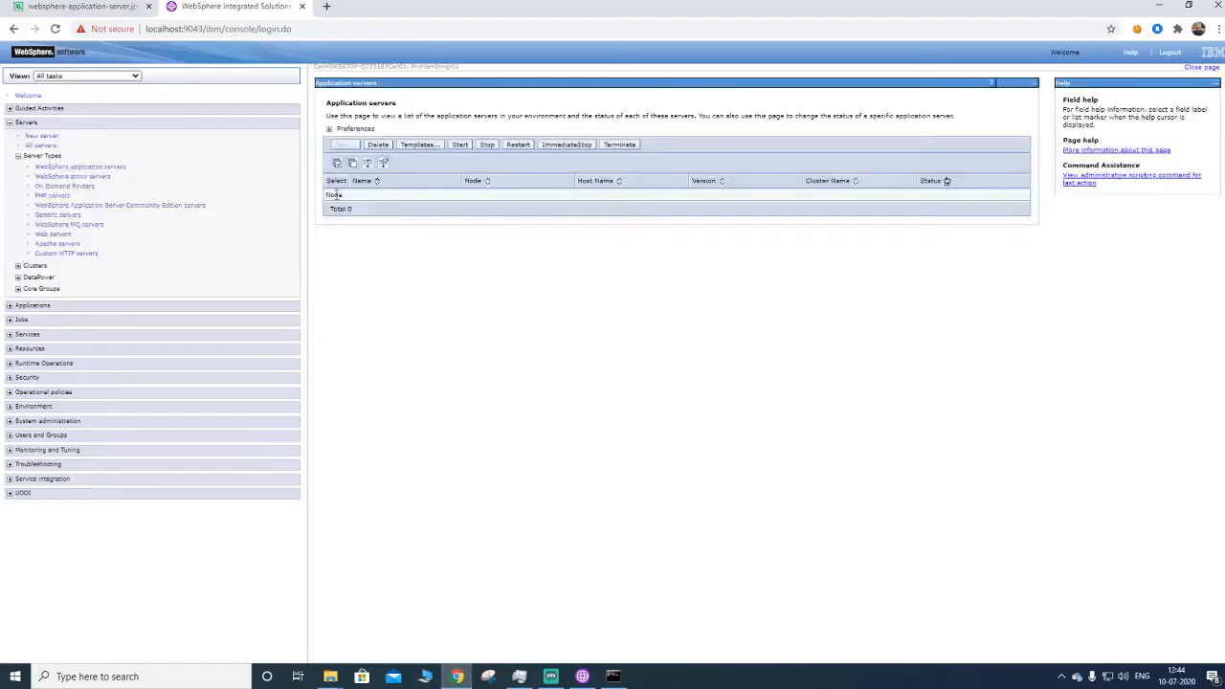
{"action": "left_click", "coordinate": [94, 168]}
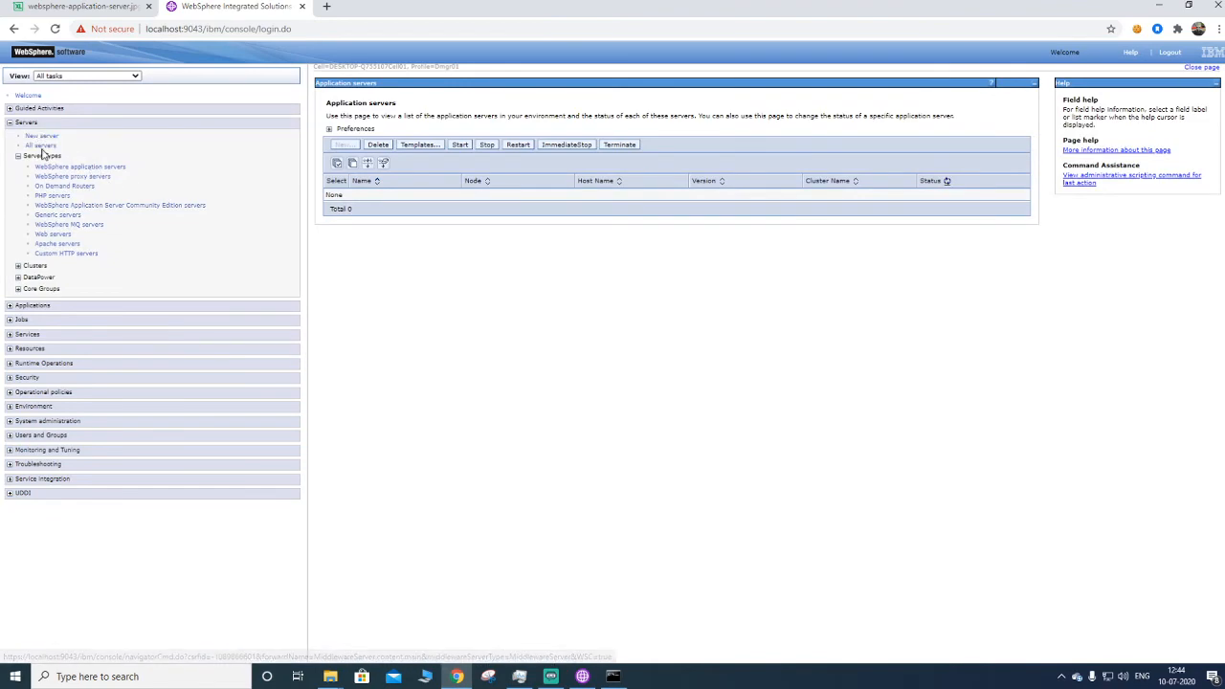
{"action": "left_click", "coordinate": [43, 146]}
{"action": "left_click", "coordinate": [56, 169]}
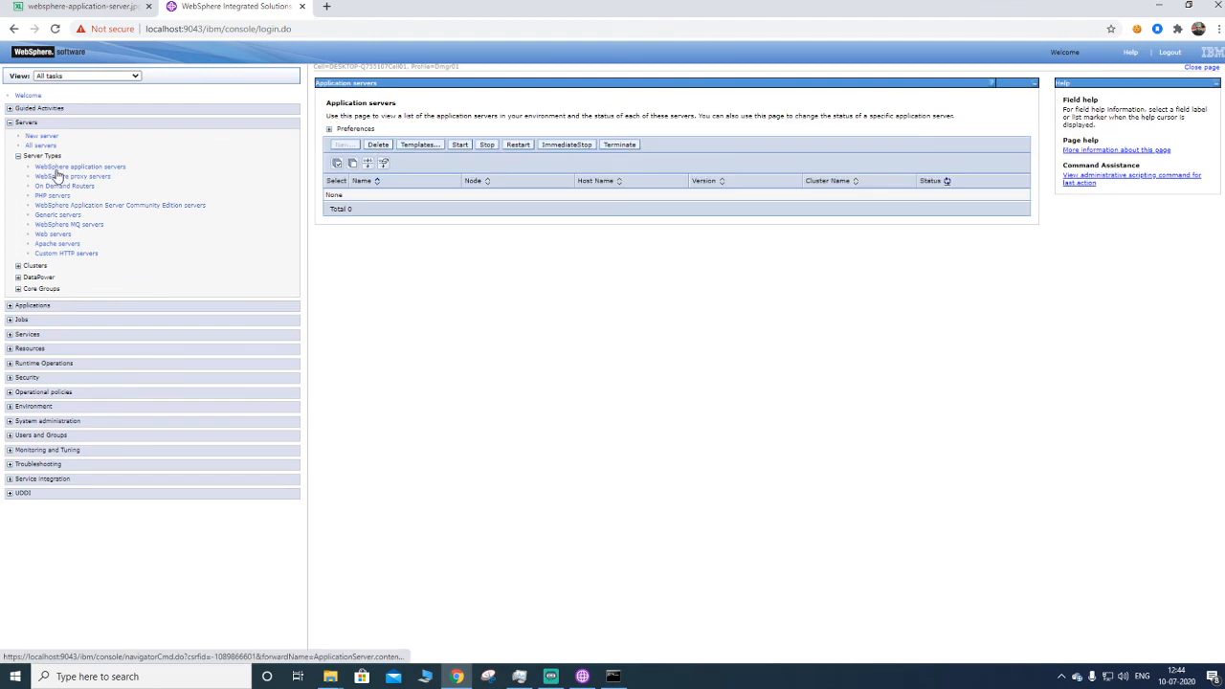
{"action": "left_click", "coordinate": [581, 677]}
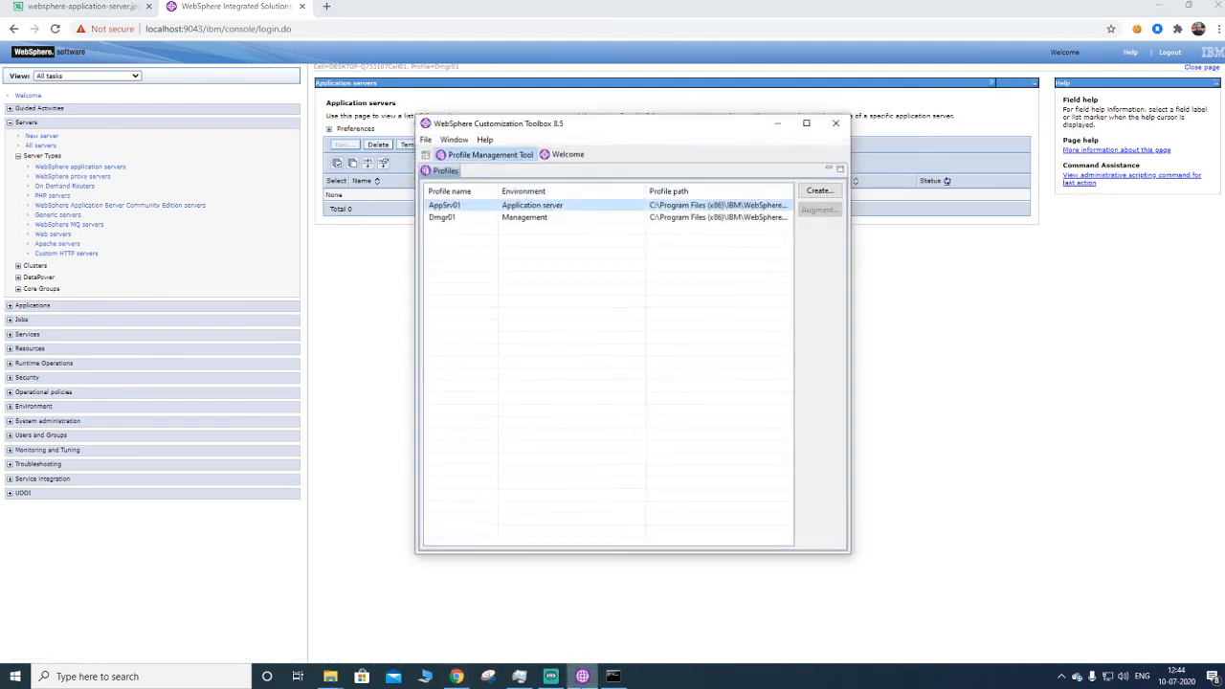
{"action": "left_click", "coordinate": [582, 676]}
{"action": "left_click", "coordinate": [614, 677]}
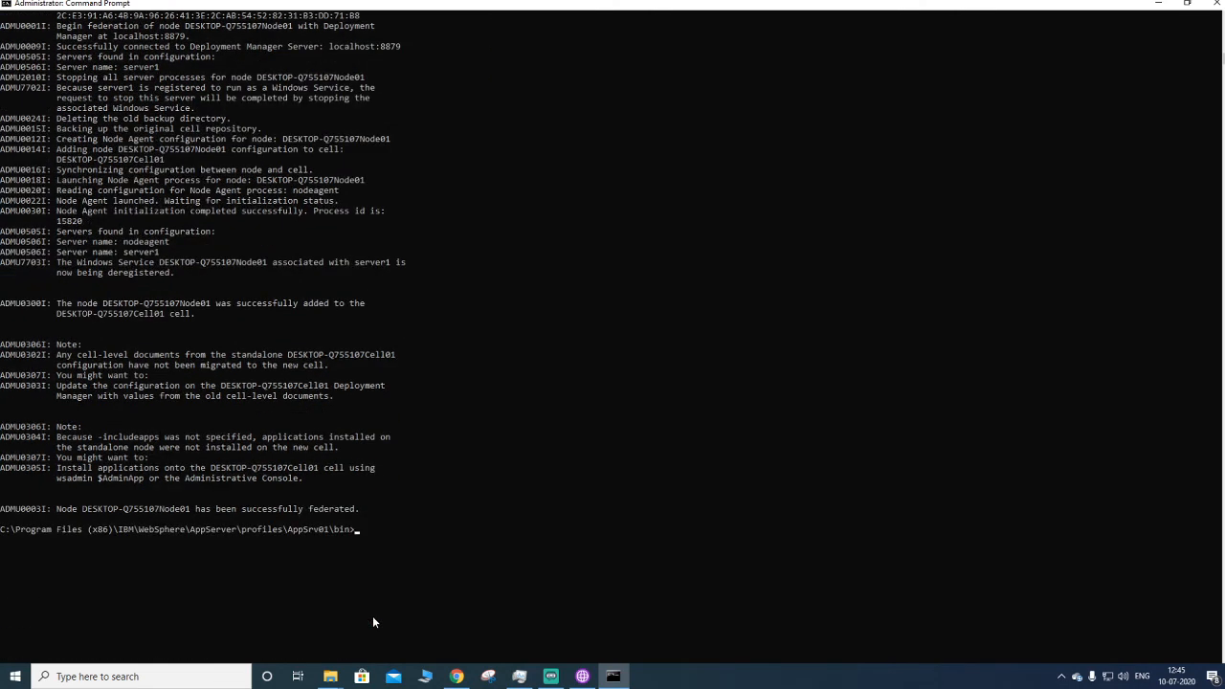
- Return to the admin console and open the list of WebSphere application servers
{"action": "left_click", "coordinate": [456, 676]}
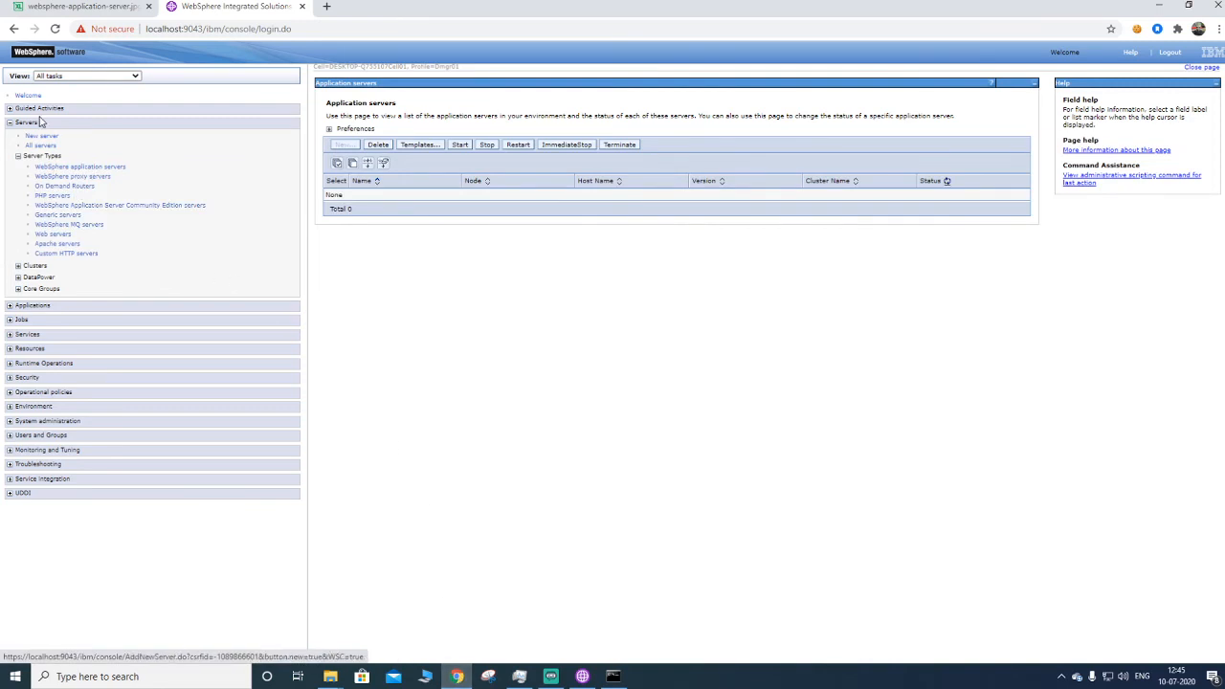
{"action": "left_click", "coordinate": [278, 28]}
{"action": "left_click", "coordinate": [1169, 52]}
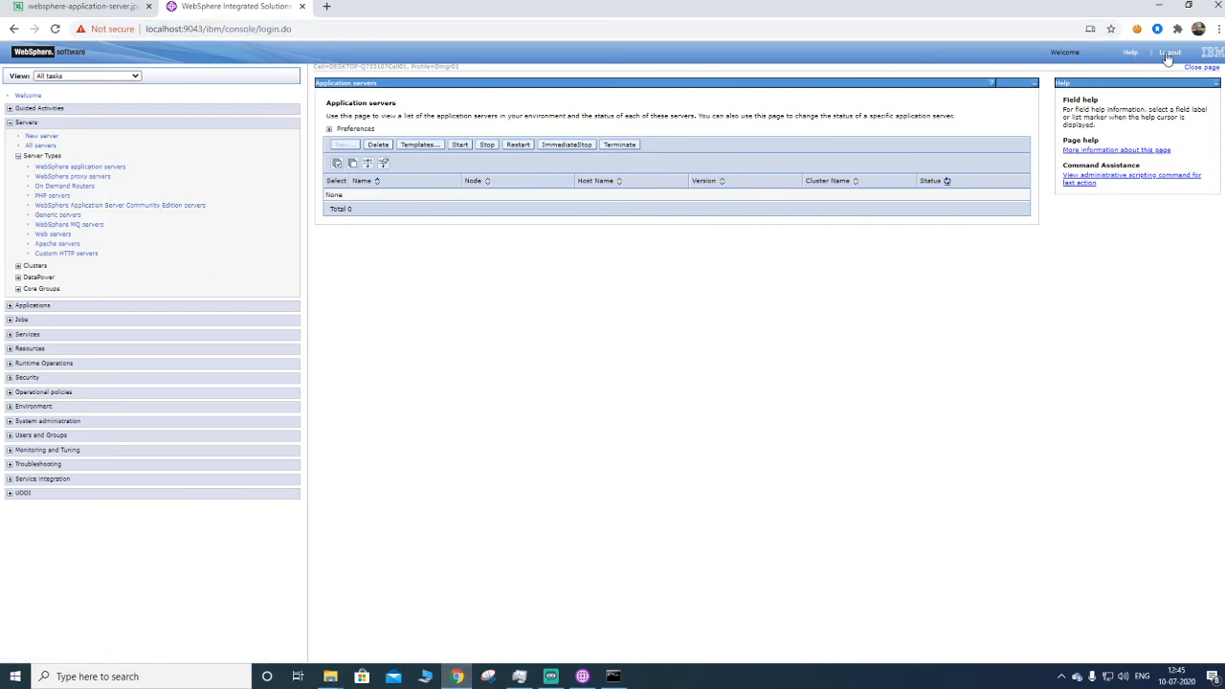
{"action": "left_click", "coordinate": [583, 222]}
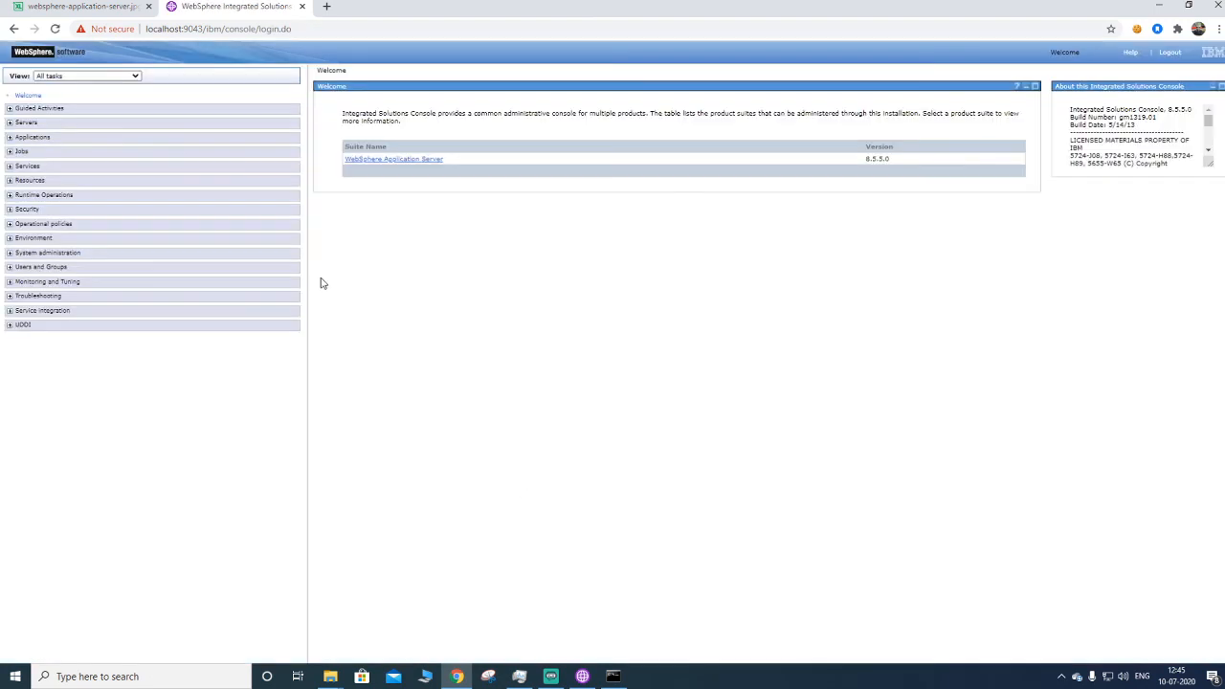
{"action": "left_click", "coordinate": [23, 122]}
{"action": "left_click", "coordinate": [38, 156]}
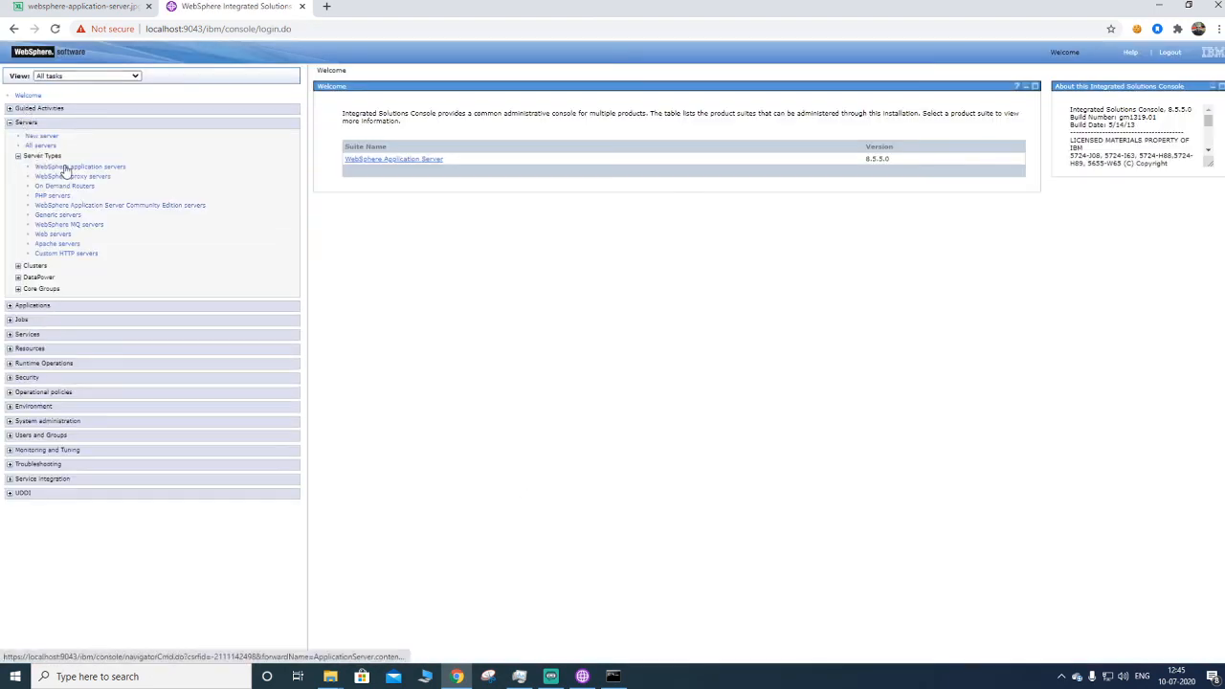
{"action": "left_click", "coordinate": [65, 168]}
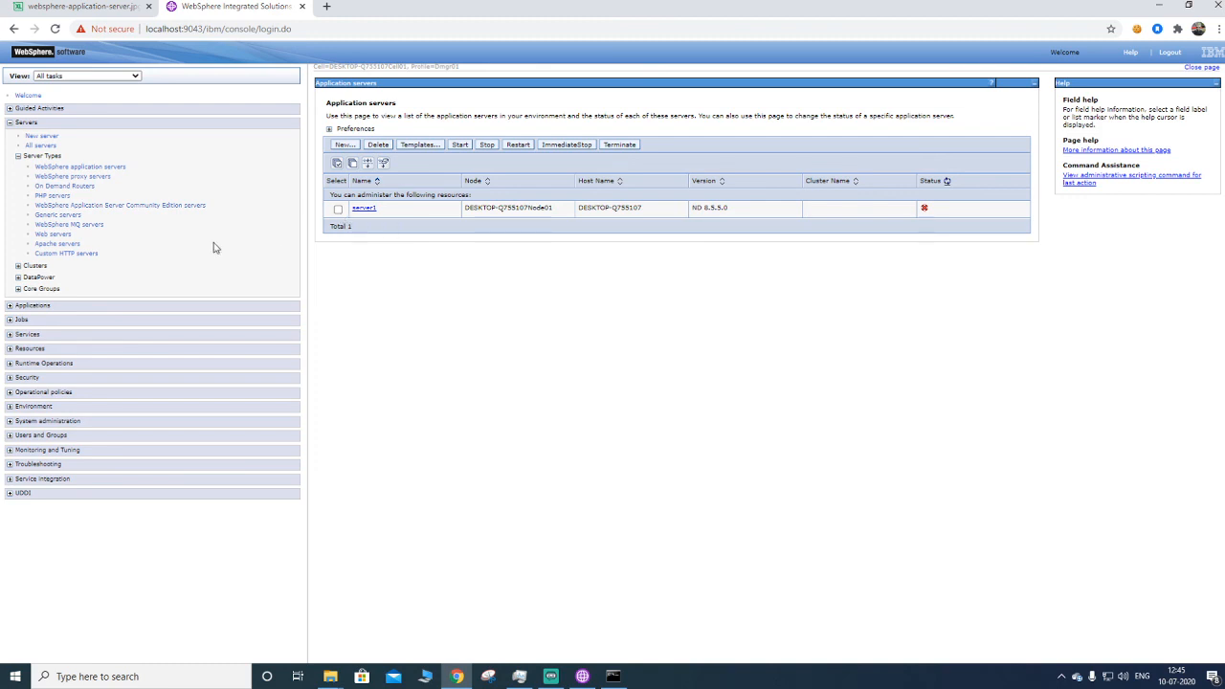
- Browse the console's All applications, Nodes and Node agents pages
{"action": "left_click", "coordinate": [10, 304]}
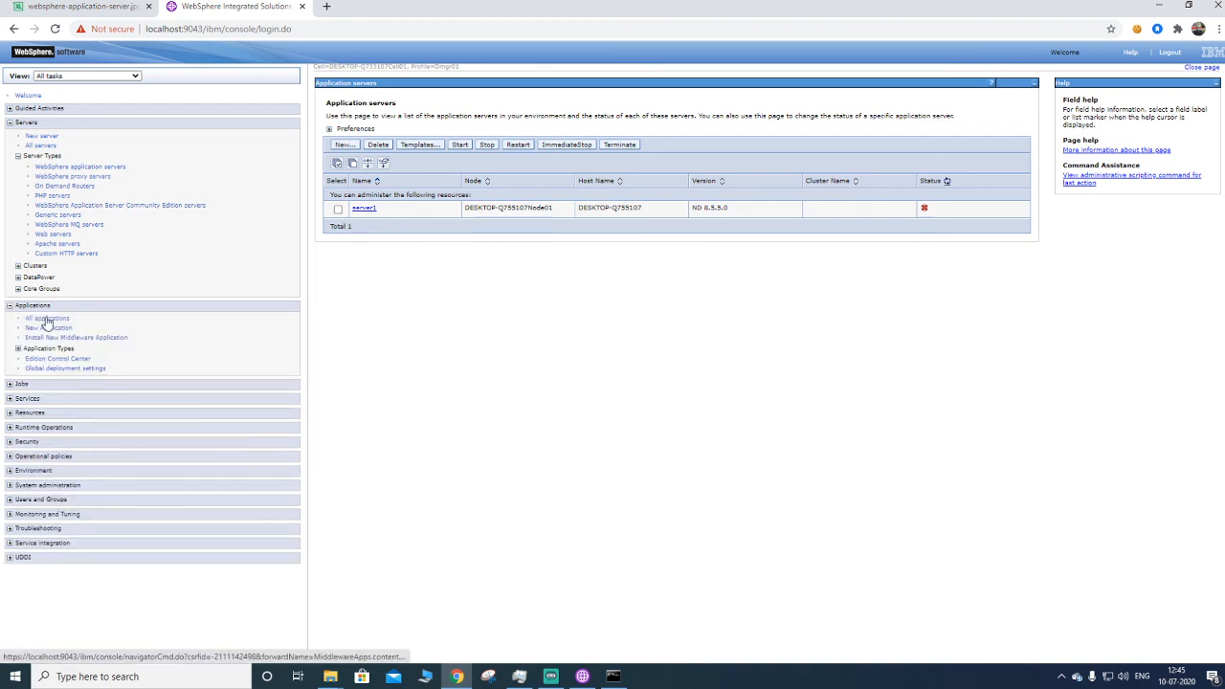
{"action": "left_click", "coordinate": [45, 320]}
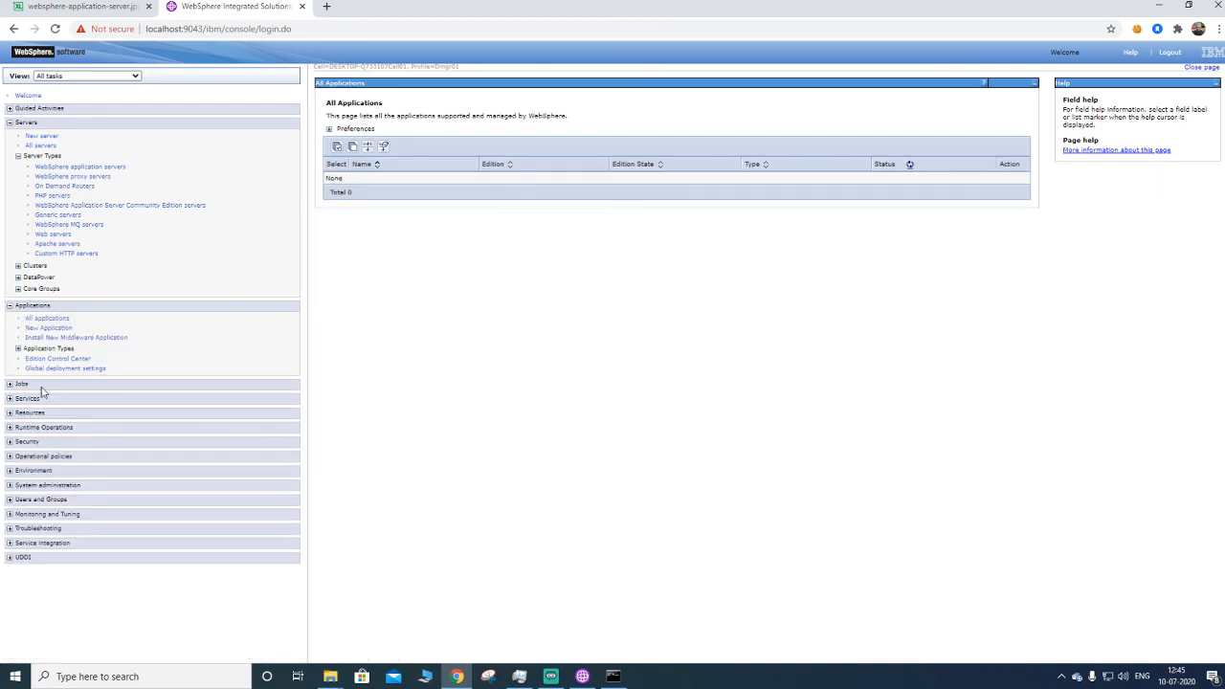
{"action": "left_click", "coordinate": [59, 488]}
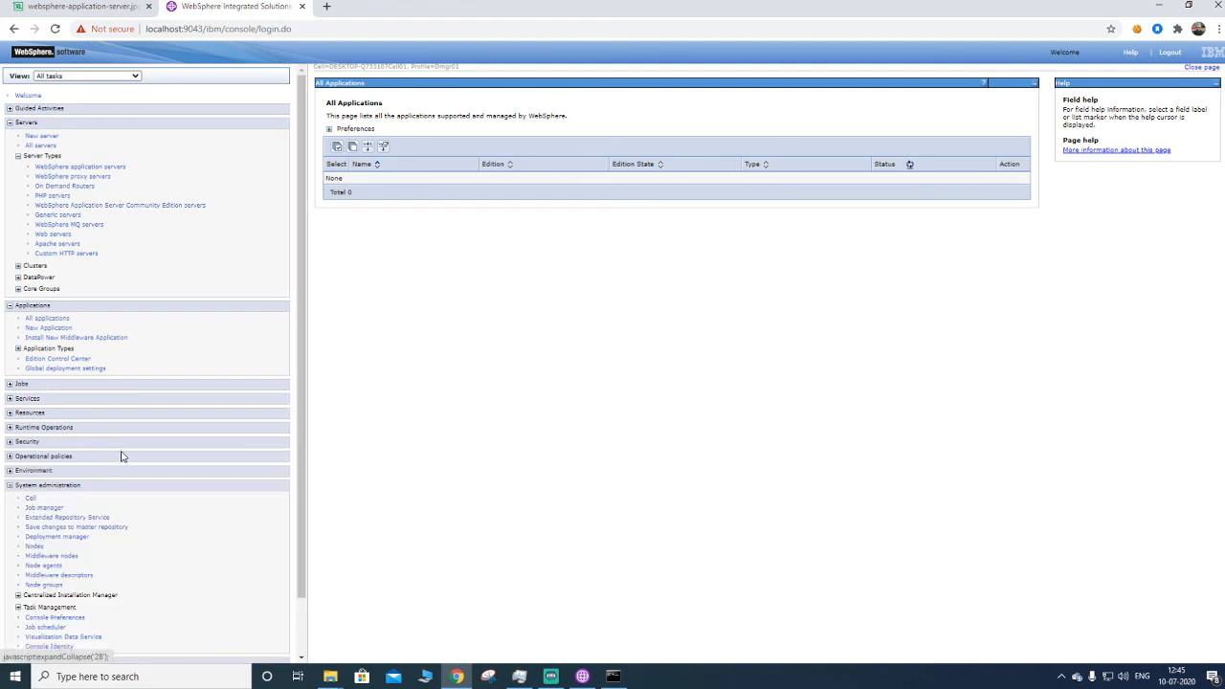
{"action": "scroll", "coordinate": [122, 459], "scroll_direction": "down", "scroll_amount": 1}
{"action": "left_click", "coordinate": [33, 483]}
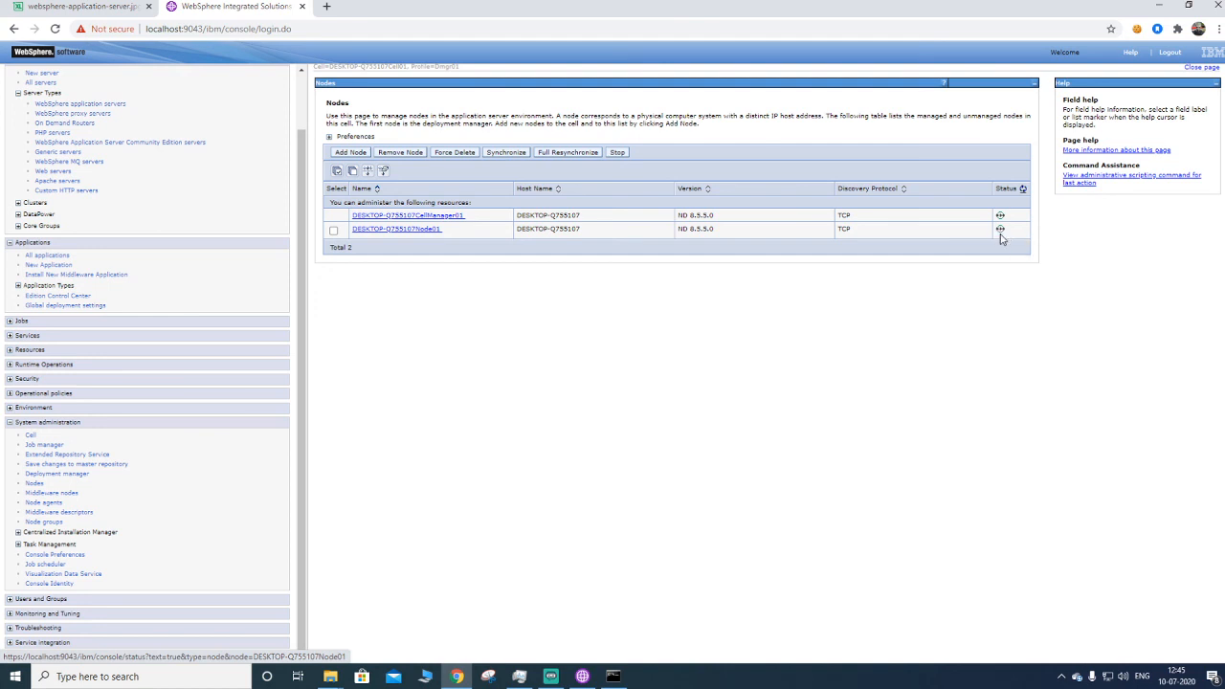
{"action": "left_click", "coordinate": [42, 504]}
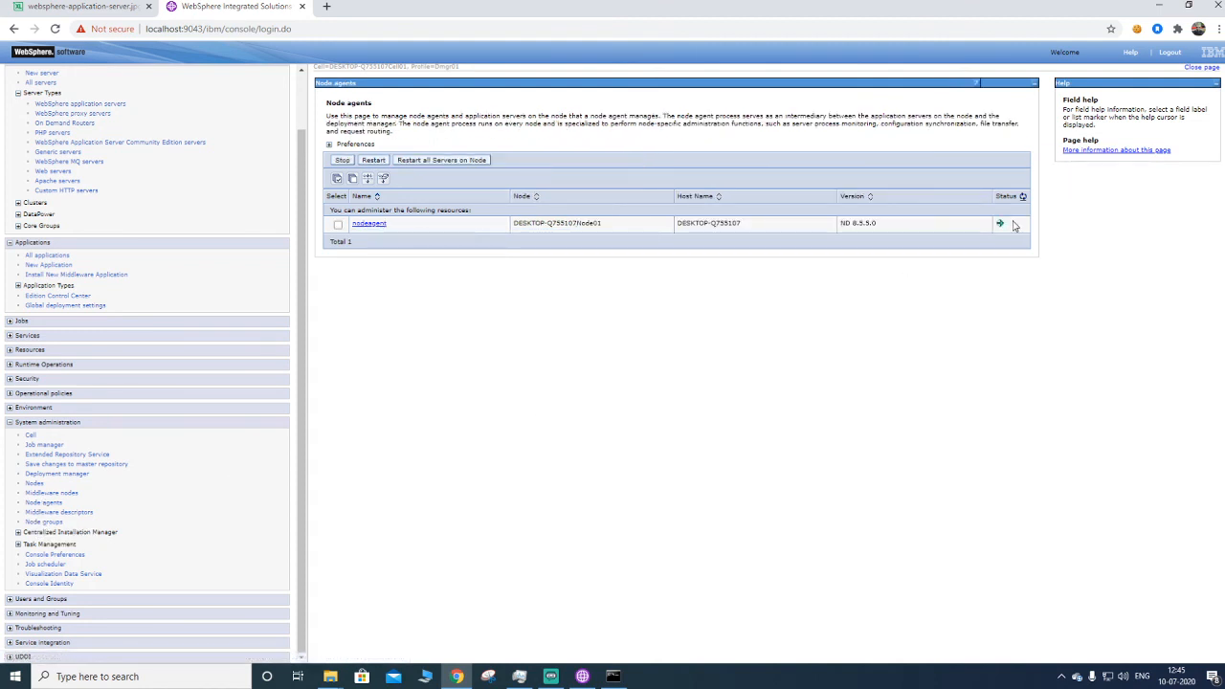
- Recheck the status of every server in the AppSrv01 profile by running serverStatus.bat -all
{"action": "left_click", "coordinate": [613, 677]}
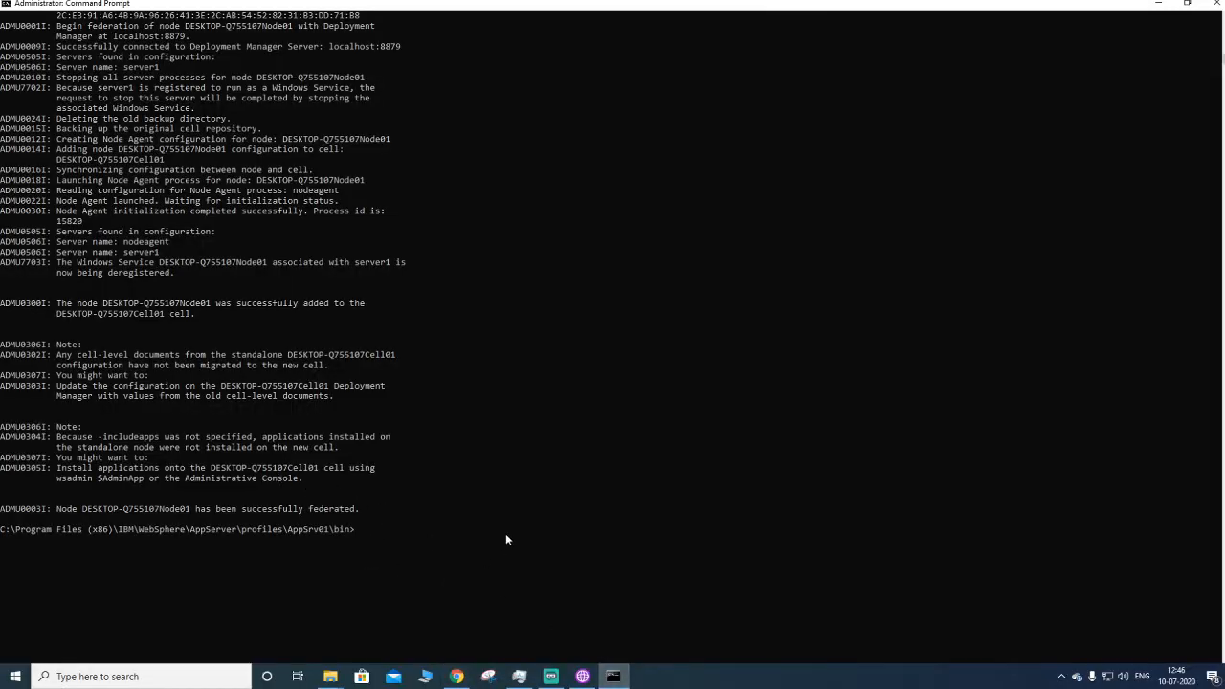
{"action": "type", "text": "s"}
{"action": "type", "text": "tart"}
{"action": "key", "text": "BackSpace"}
{"action": "key", "text": "BackSpace"}
{"action": "key", "text": "BackSpace"}
{"action": "key", "text": "BackSpace"}
{"action": "key", "text": "BackSpace"}
{"action": "type", "text": "server"}
{"action": "key", "text": "Tab"}
{"action": "type", "text": "-all"}
{"action": "key", "text": "Return"}
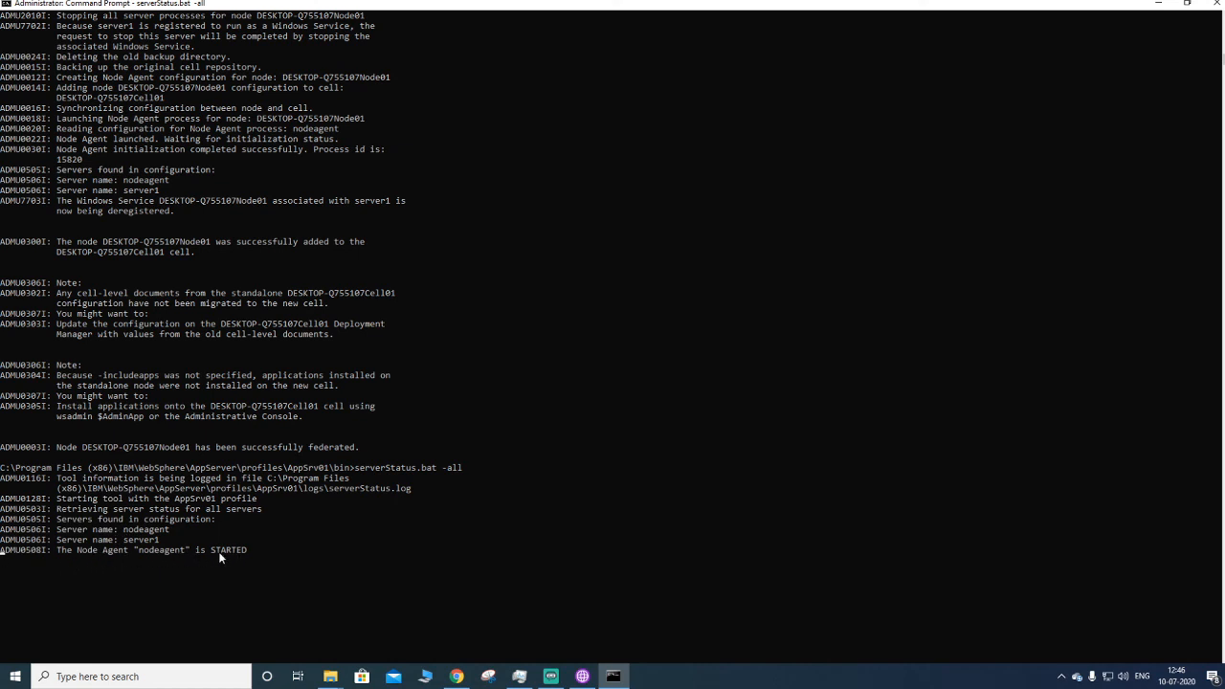
{"action": "scroll", "coordinate": [231, 558], "scroll_direction": "down", "scroll_amount": 3}
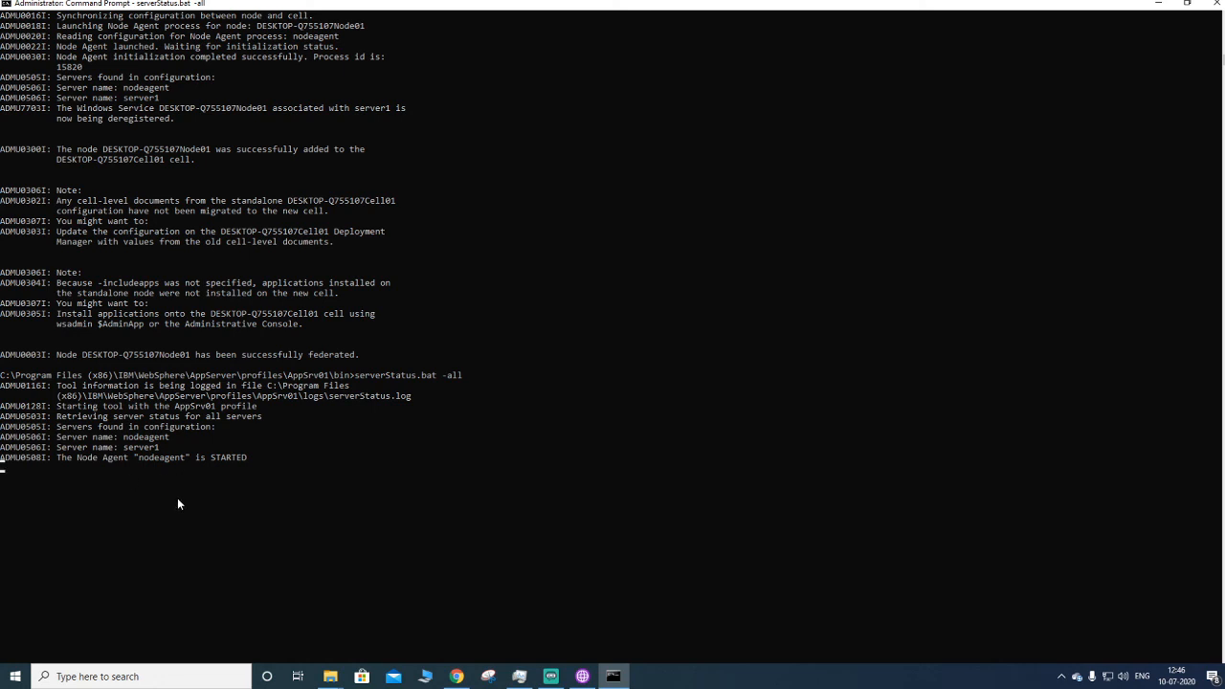
{"action": "scroll", "coordinate": [182, 493], "scroll_direction": "down", "scroll_amount": 3}
{"action": "scroll", "coordinate": [225, 388], "scroll_direction": "up", "scroll_amount": 3}
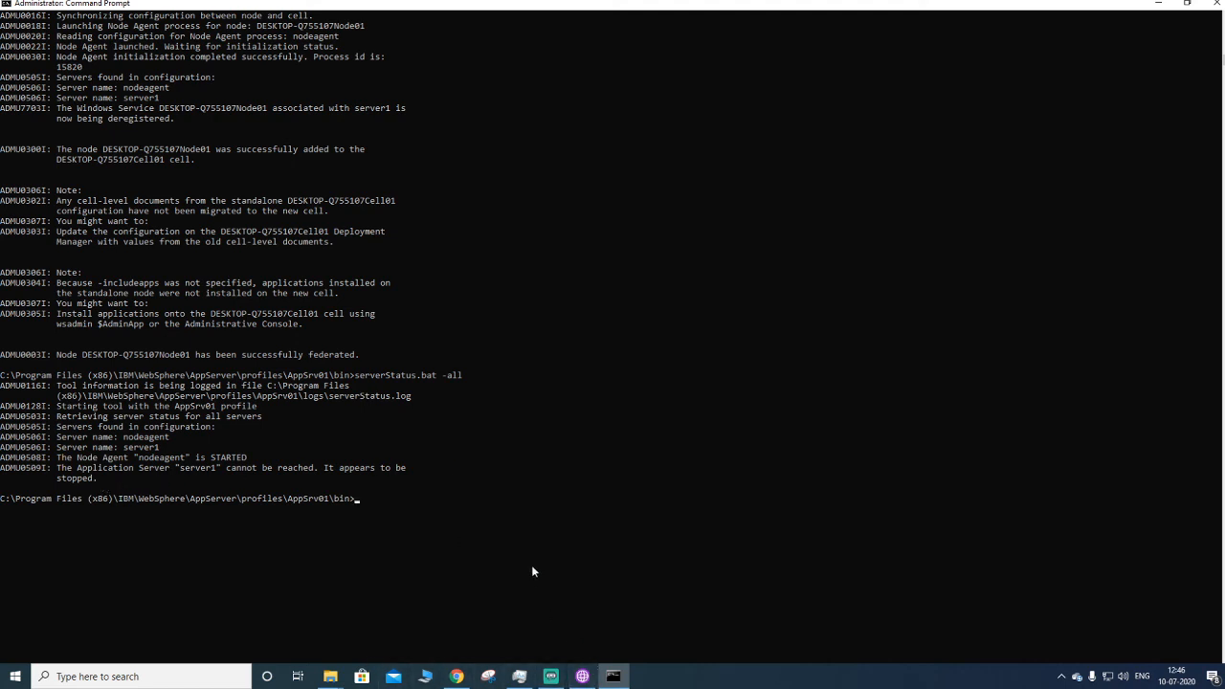
- Start server1 from the console's application servers page and refresh its status
{"action": "left_click", "coordinate": [456, 677]}
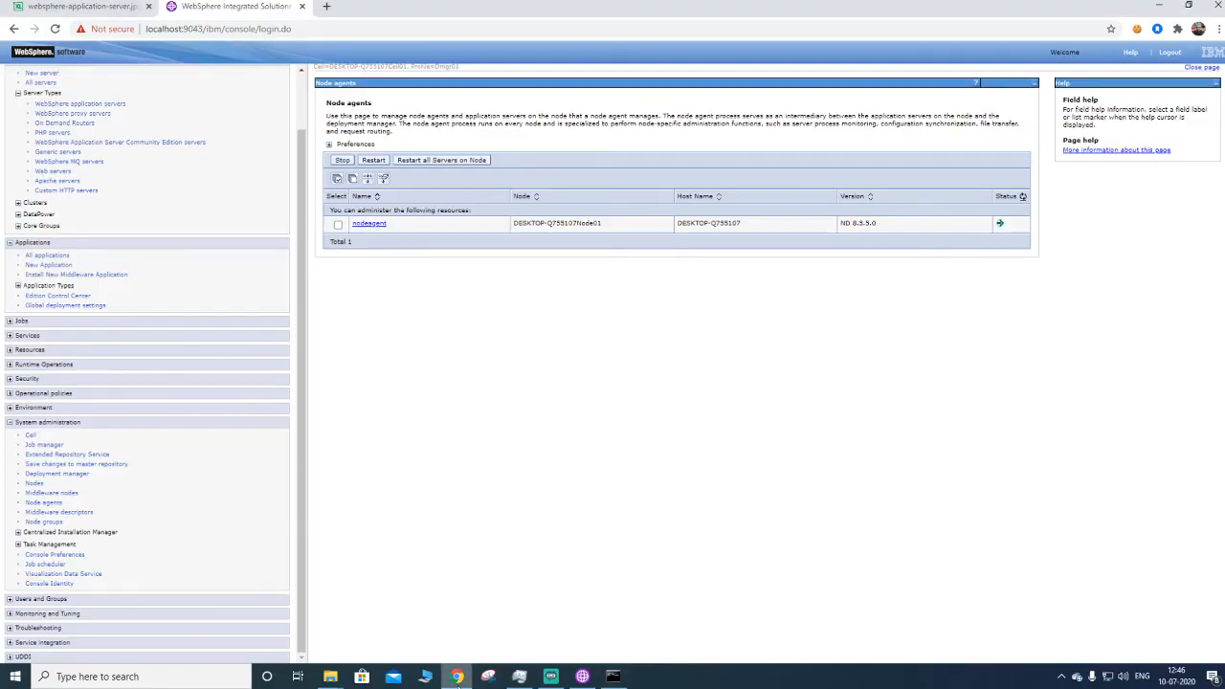
{"action": "left_click", "coordinate": [100, 103]}
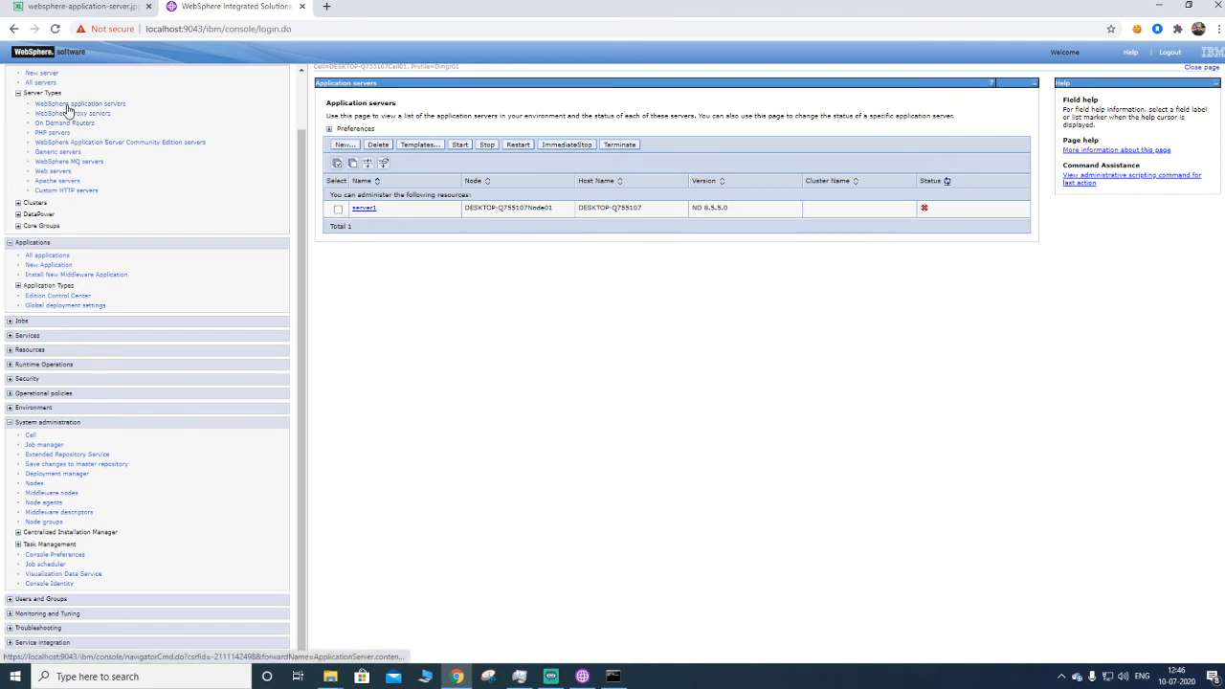
{"action": "left_click", "coordinate": [338, 209]}
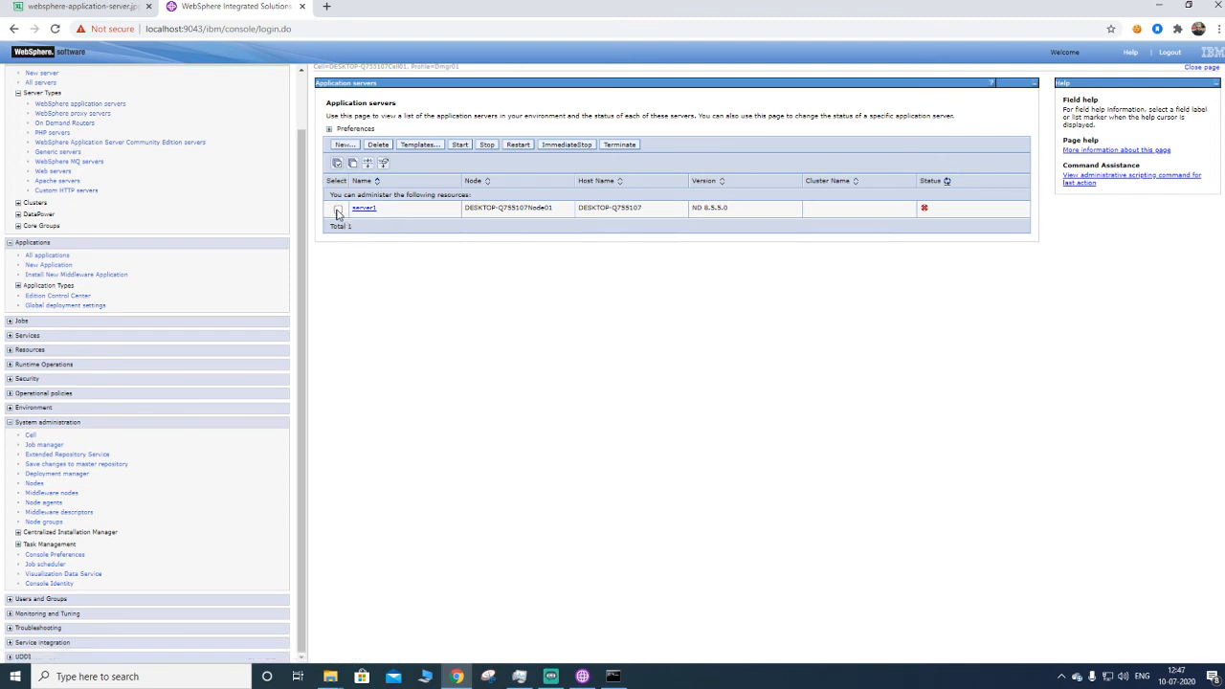
{"action": "left_click", "coordinate": [460, 146]}
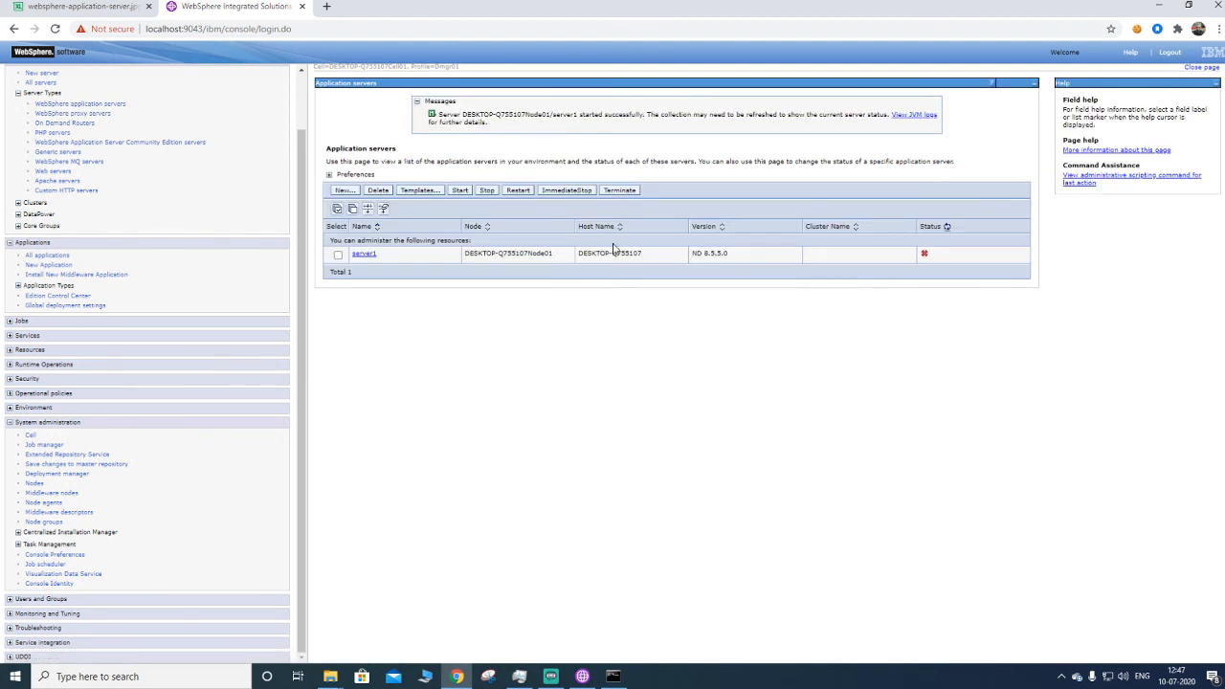
{"action": "left_click", "coordinate": [947, 227]}
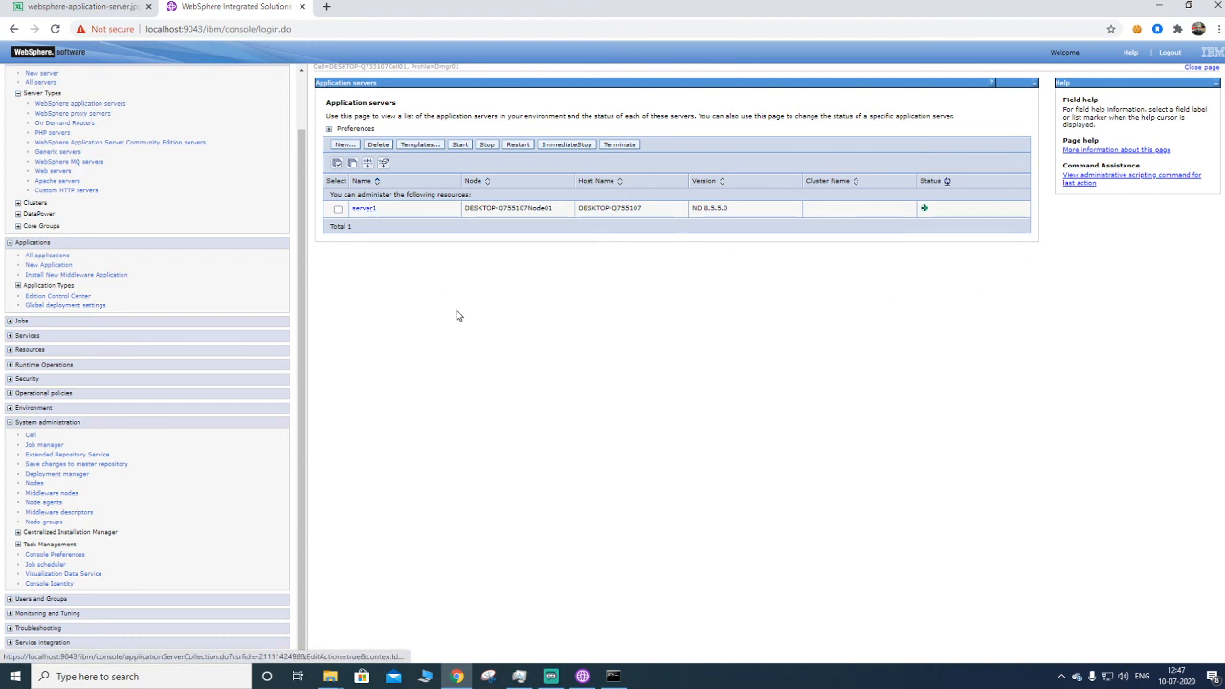
{"action": "left_click", "coordinate": [585, 678]}
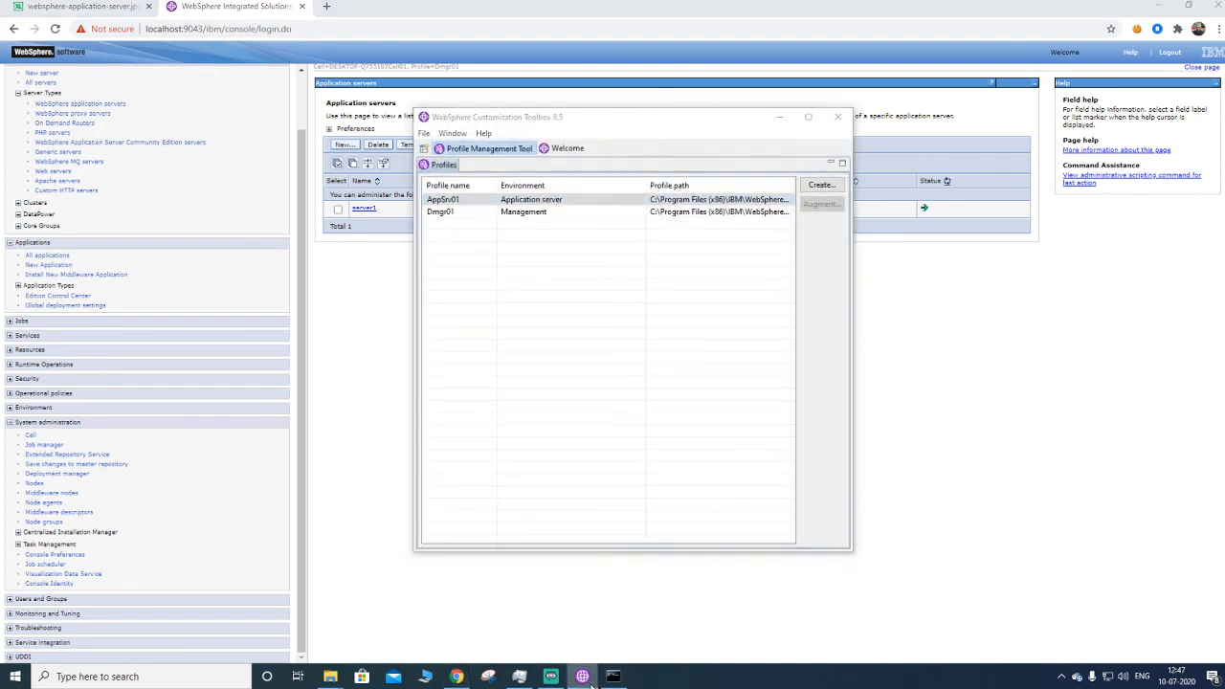
{"action": "left_click", "coordinate": [586, 677]}
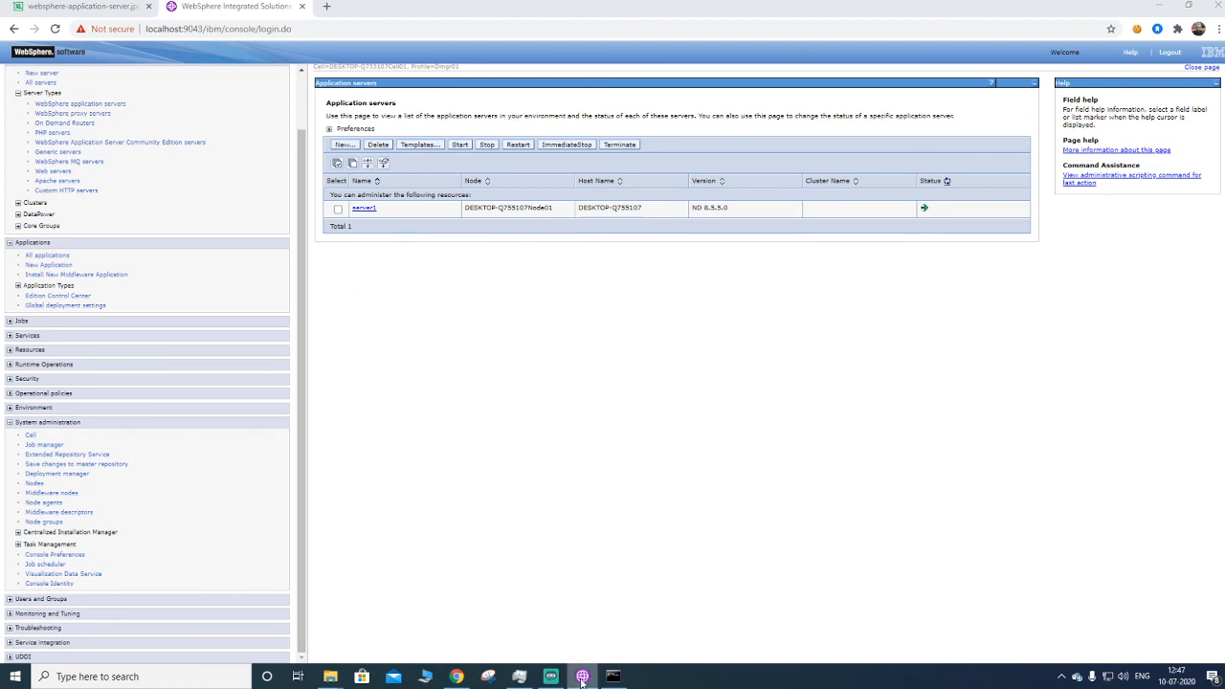
{"action": "mouse_move", "coordinate": [581, 681]}
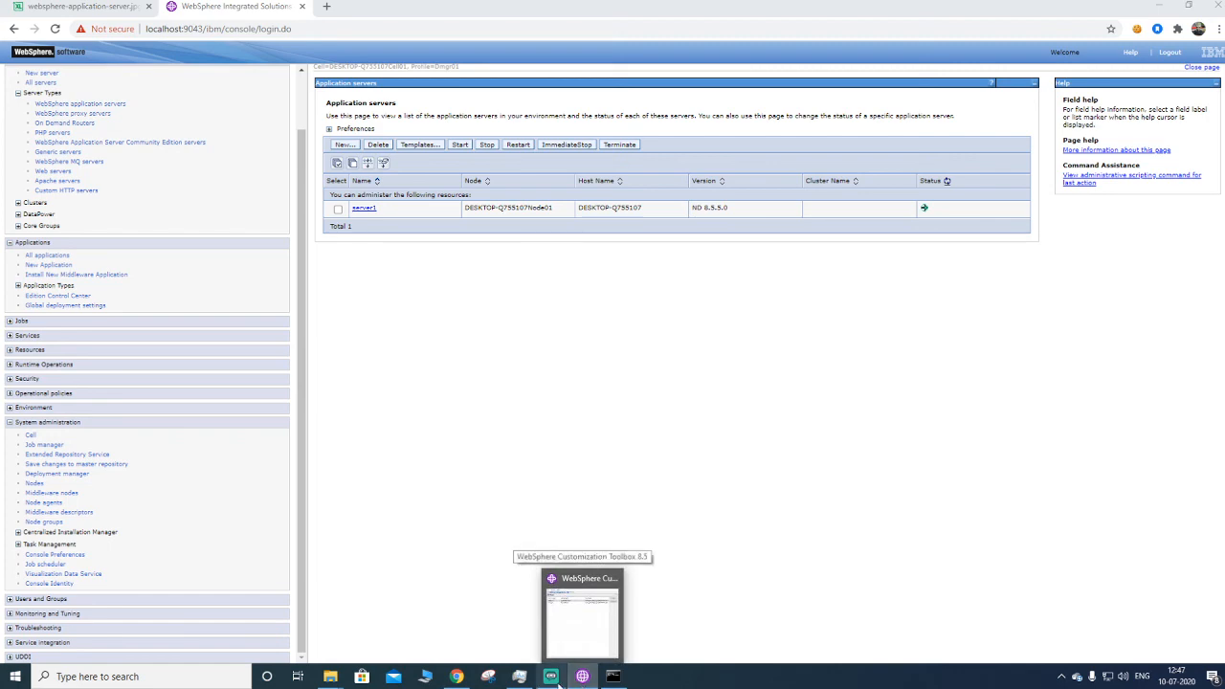
{"action": "left_click", "coordinate": [551, 676]}
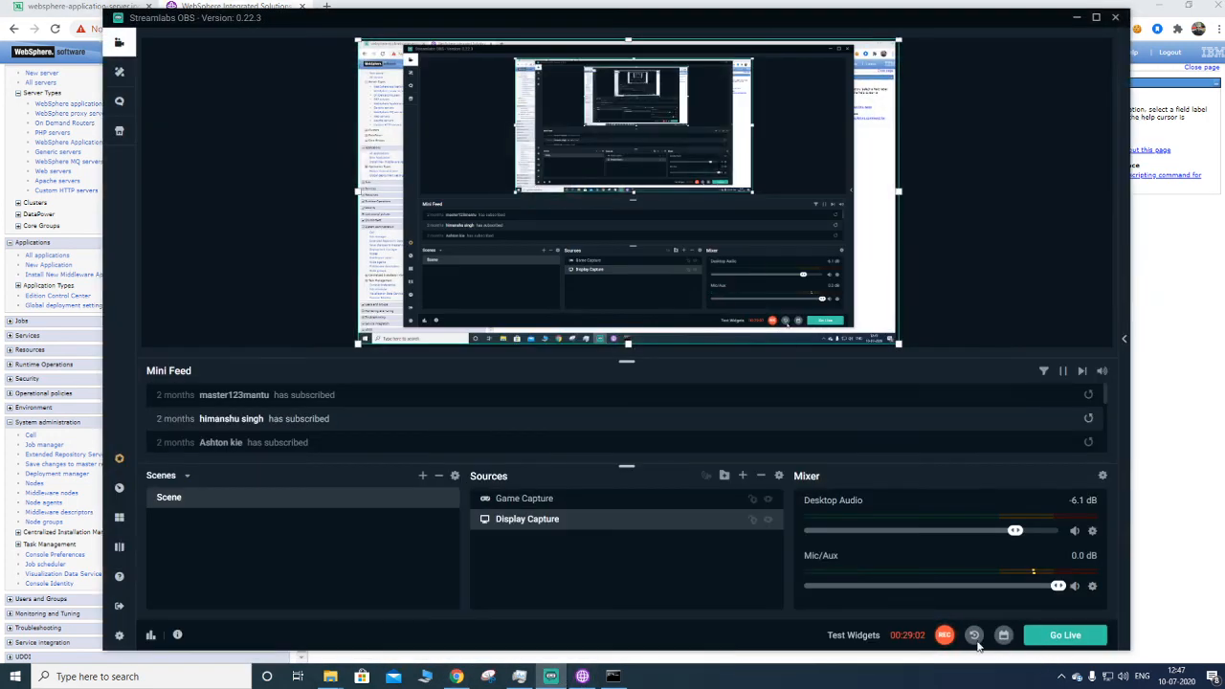